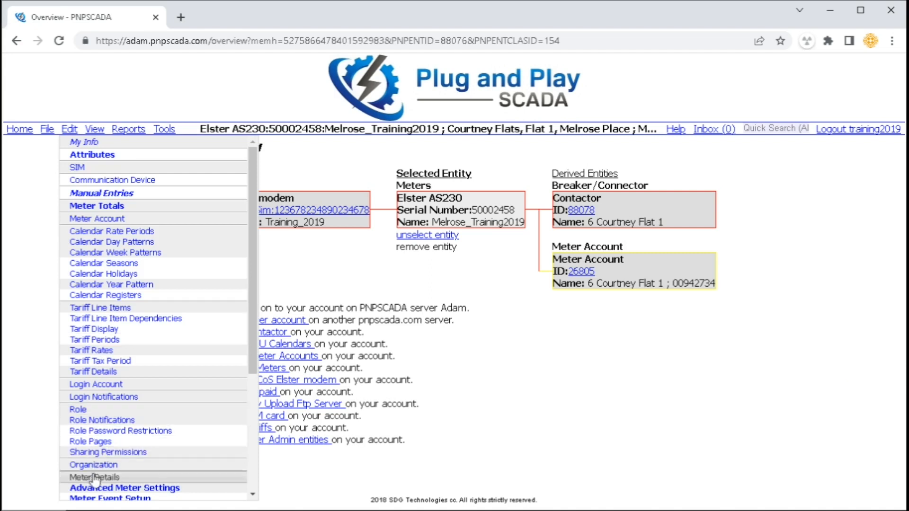
Open Meter Details and review serial number 50002458 and the CT and VT Ratio help notes
click(94, 477)
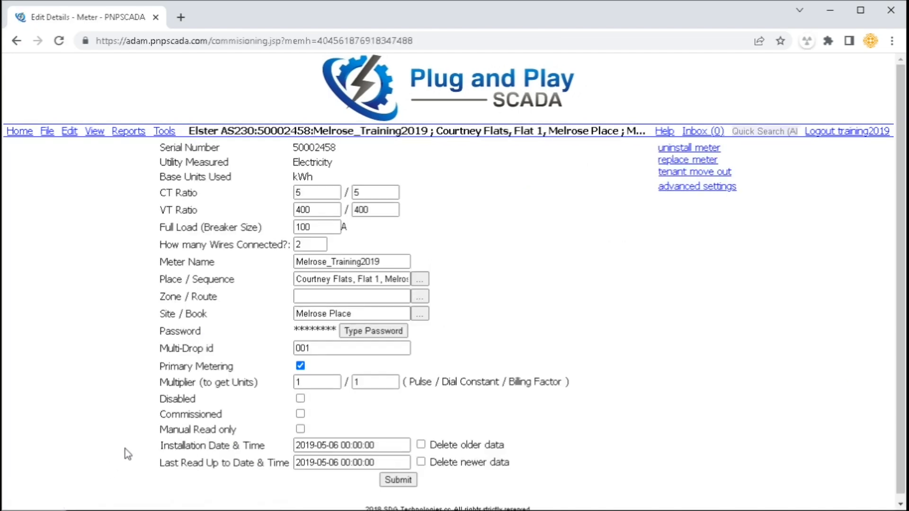
drag(293, 148, 406, 163)
click(402, 166)
drag(166, 193, 376, 190)
click(521, 187)
Review the Full Load and wires-connected fields; typing 4 leaves the wires count at 2
drag(173, 227, 257, 227)
click(257, 226)
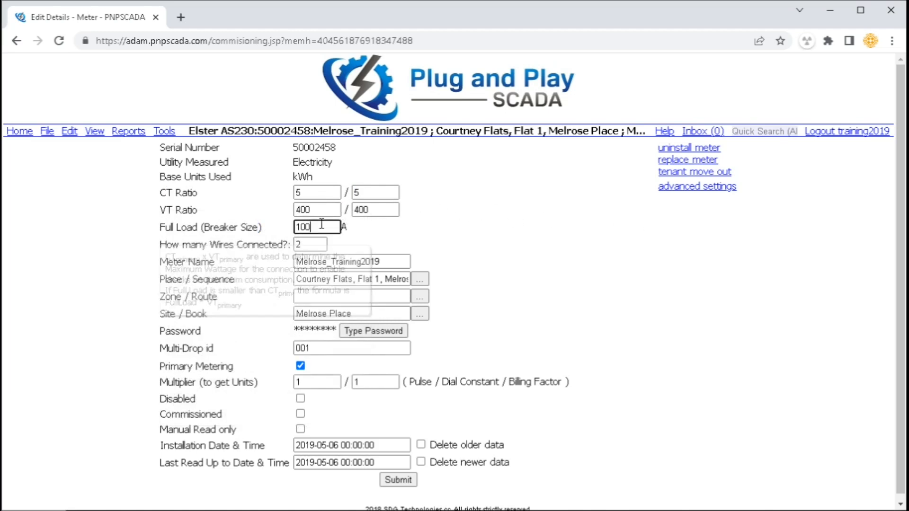
drag(183, 245, 291, 245)
click(494, 232)
text(4)
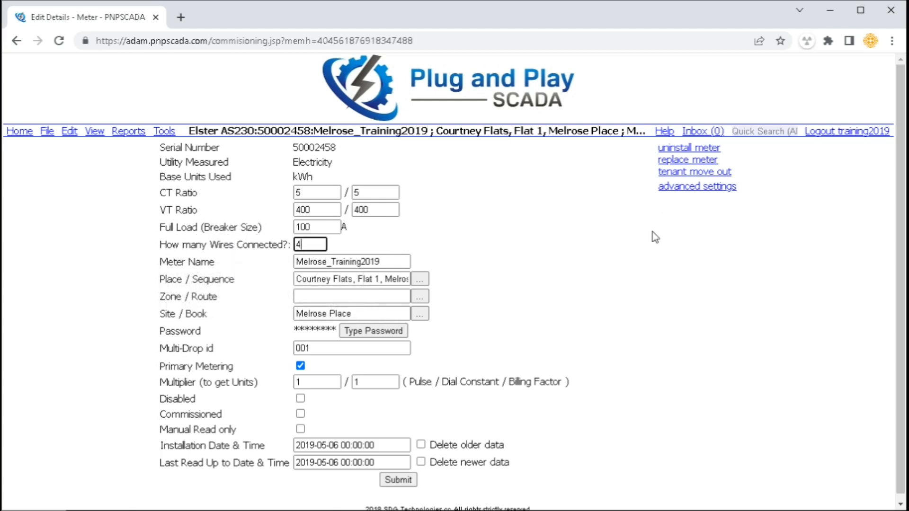
click(553, 243)
click(315, 247)
click(430, 253)
Point out meter name Melrose_Training2019 and the Place/Sequence, Zone/Route and Site/Book fields
drag(365, 262, 237, 274)
drag(365, 278, 287, 280)
click(336, 296)
drag(340, 316, 296, 313)
click(529, 315)
Review the Password, Multi-Drop id and Primary Metering fields, leaving the password unchanged
drag(200, 331, 179, 331)
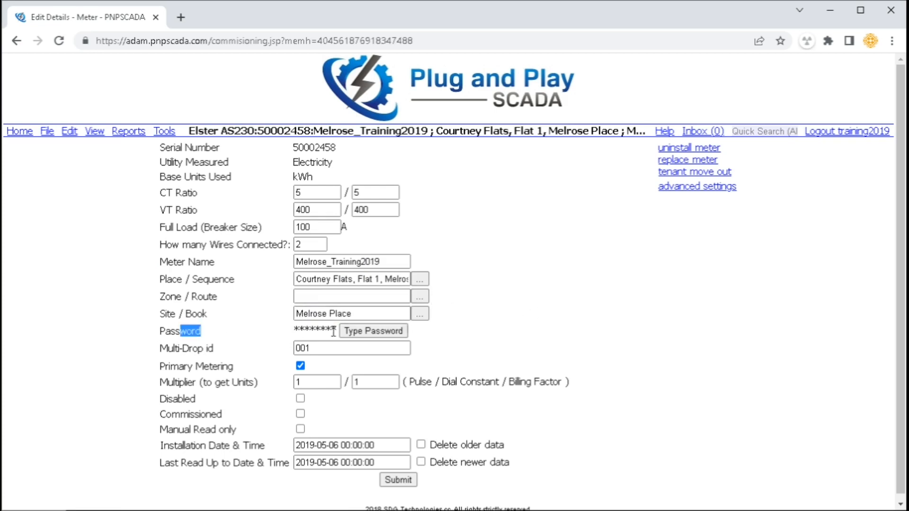
click(374, 331)
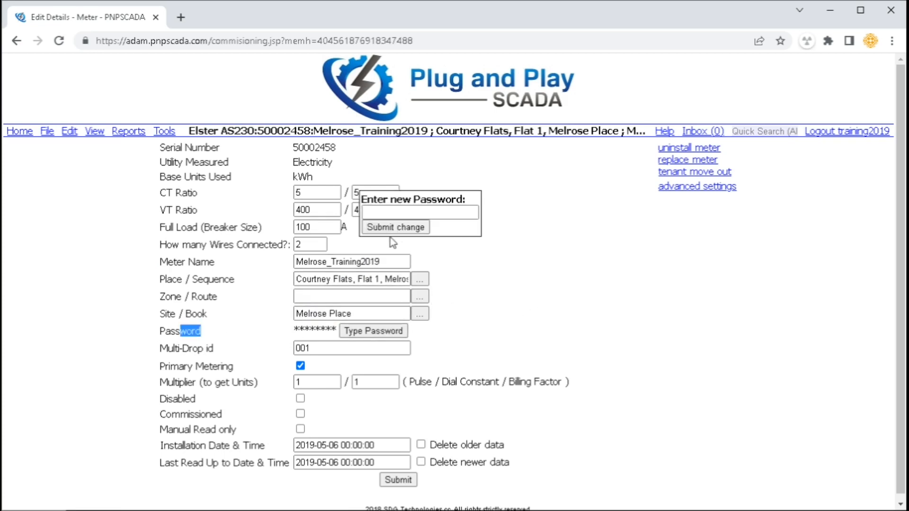
click(377, 332)
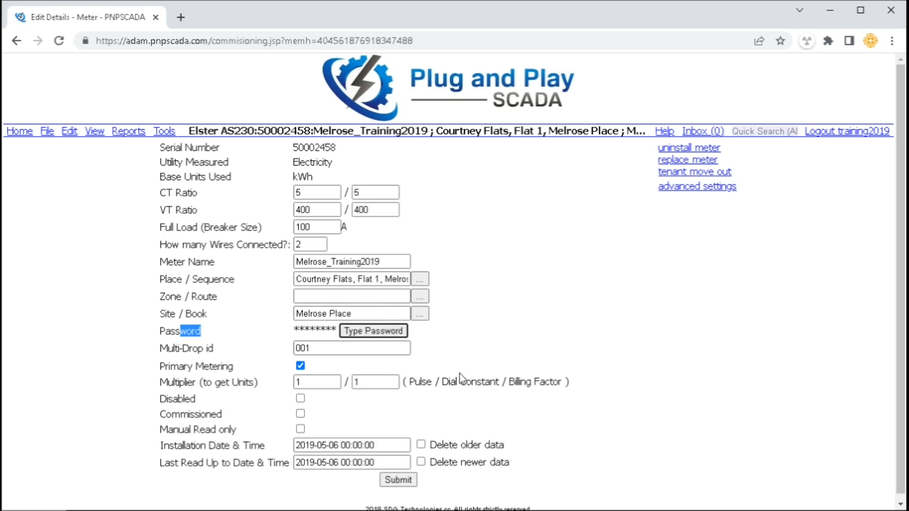
drag(168, 348, 216, 350)
click(482, 360)
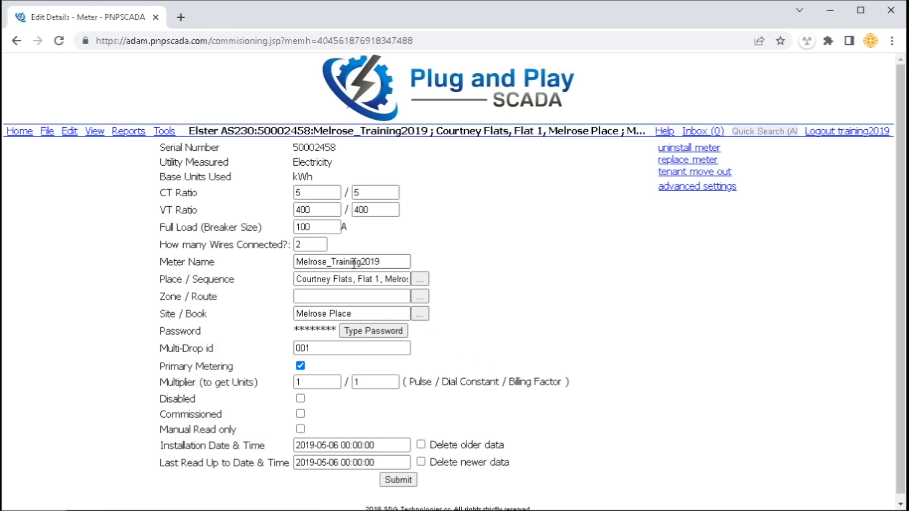
mouse_move(263, 405)
drag(176, 366, 326, 362)
click(431, 373)
Turn off Primary Metering and set the multiplier to 100 / 5
click(300, 366)
double_click(307, 429)
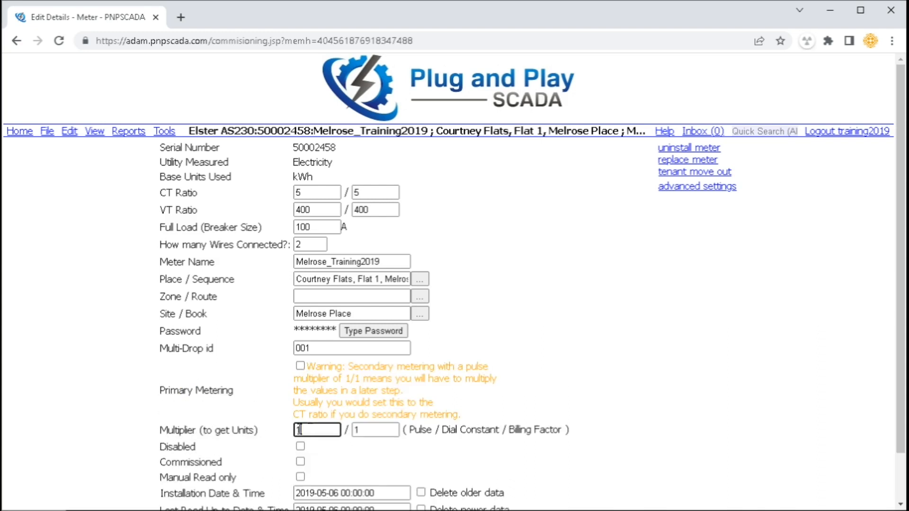
text(100)
key(Tab)
text(5)
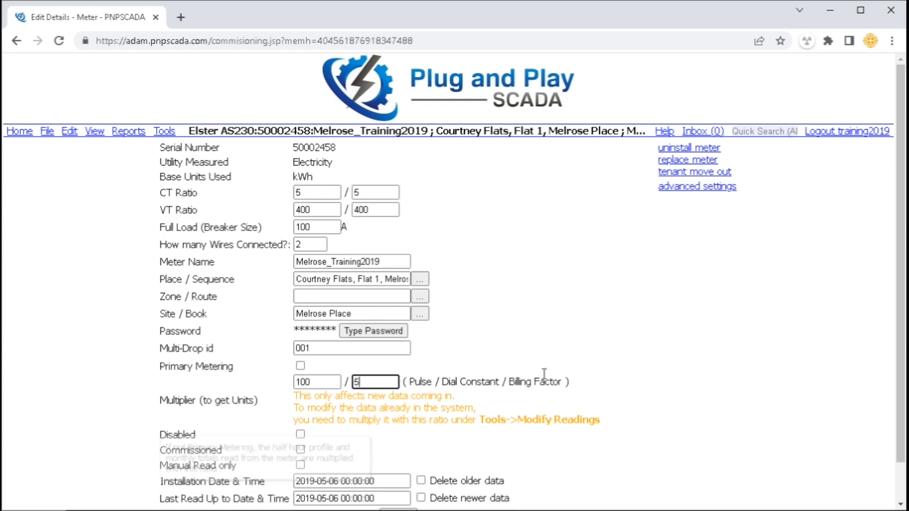
key(Tab)
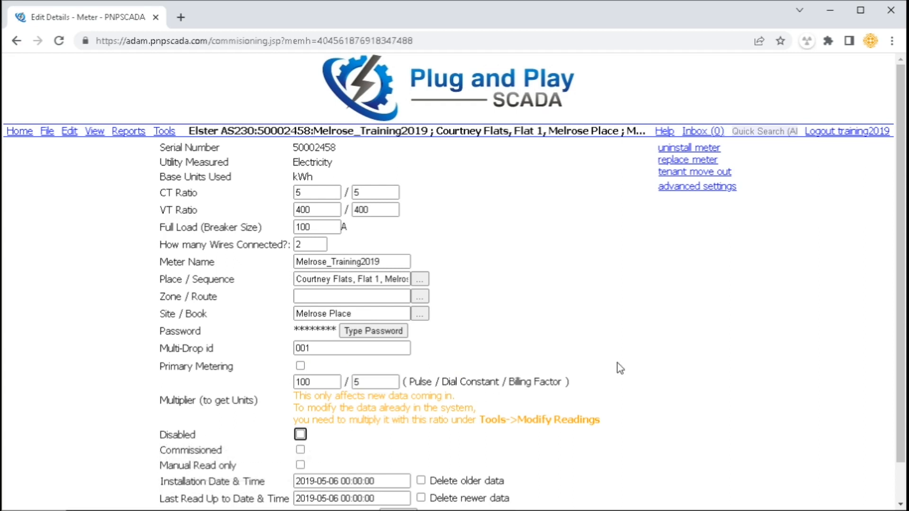
Toggle the Disabled and Commissioned settings on and back off
click(300, 434)
scroll(415, 438, down, 1)
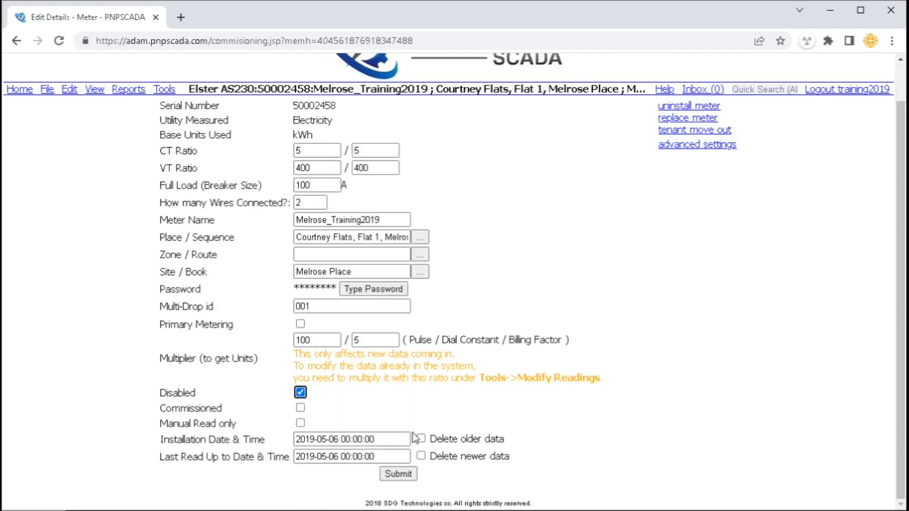
click(300, 392)
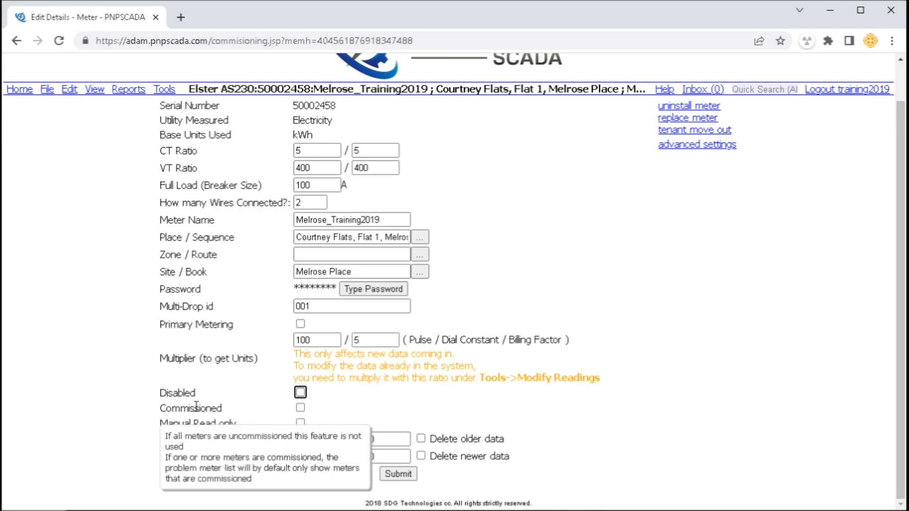
click(300, 408)
click(300, 407)
Re-tick Primary Metering and set the multiplier to 5 / 5, leaving Manual Read Only off
click(300, 324)
double_click(293, 340)
text(5)
click(468, 410)
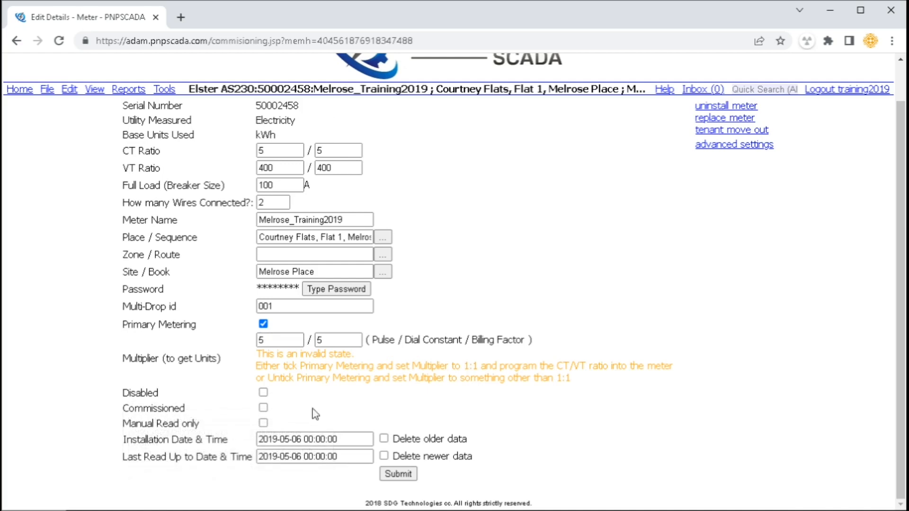
click(263, 423)
click(263, 423)
Open the Communication Monitor in a new tab, then return to the meter details
click(164, 95)
click(207, 137)
click(243, 17)
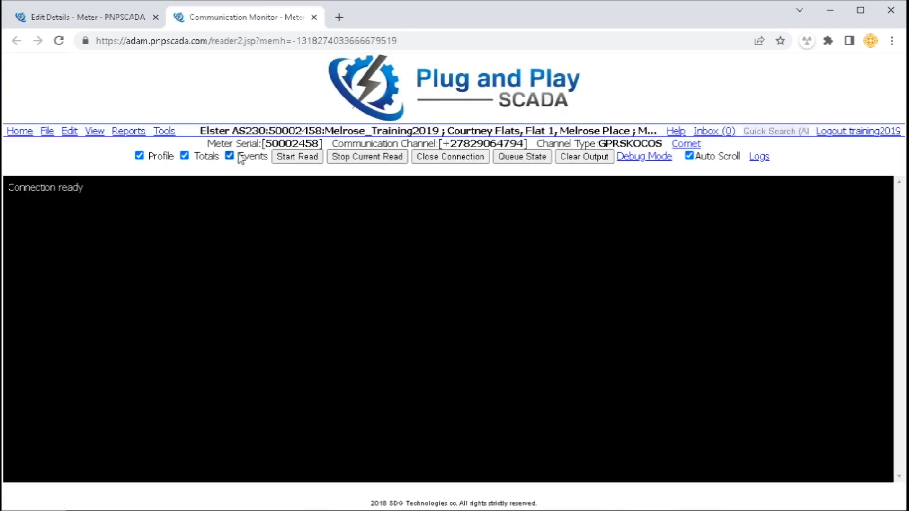
click(114, 11)
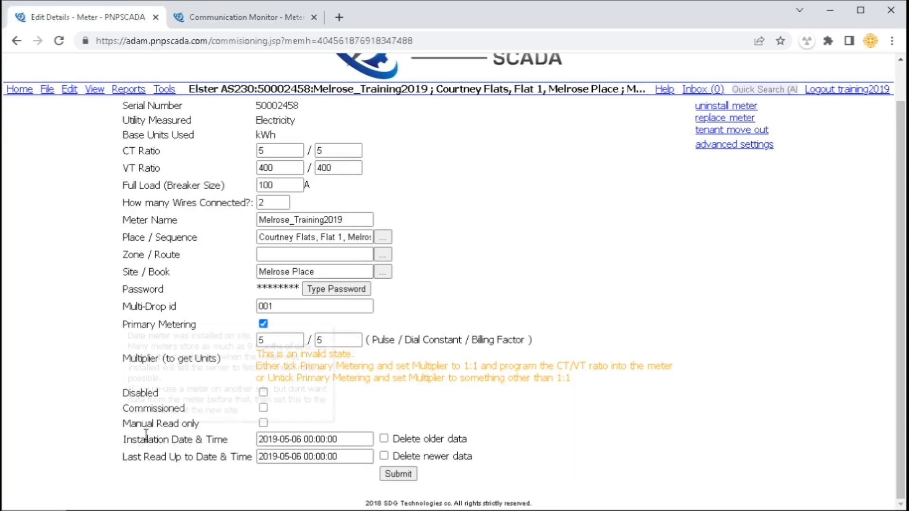
Set the installation date to 2019-01-01 and agree to move the last-read date back
drag(146, 436, 216, 438)
click(302, 439)
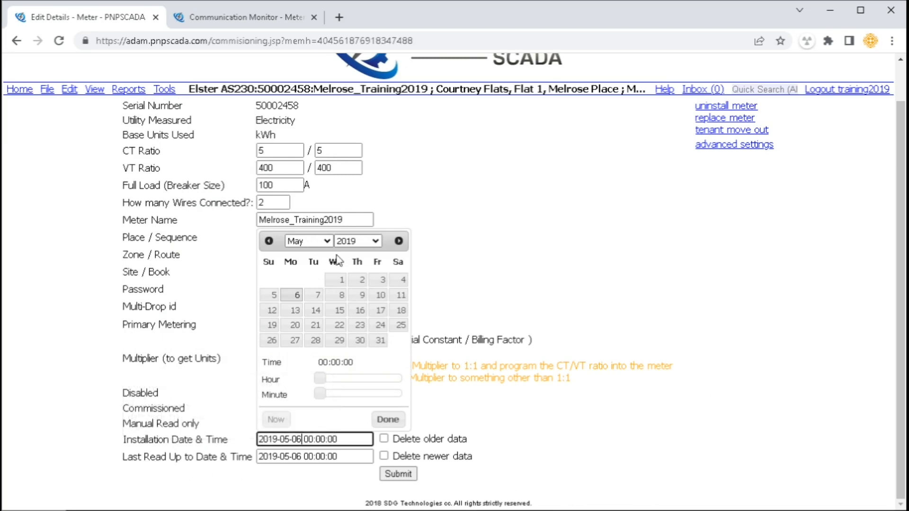
click(313, 242)
click(310, 255)
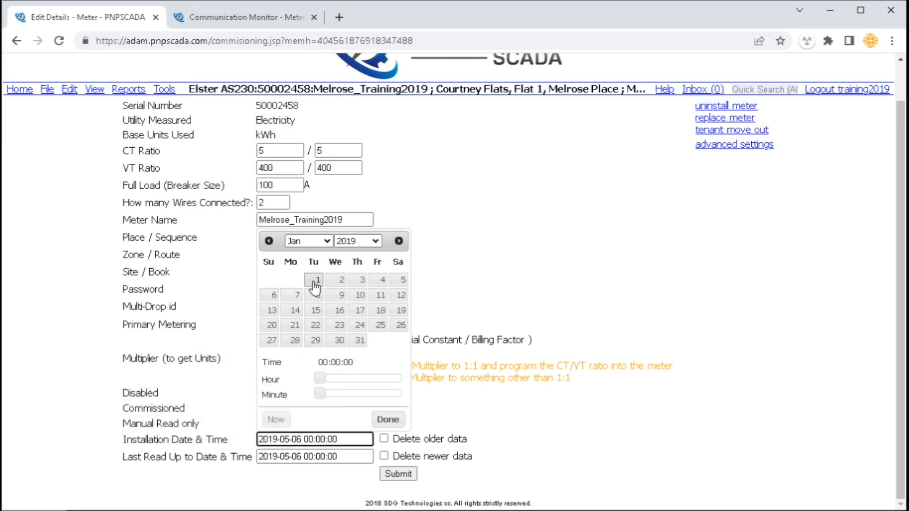
click(314, 279)
click(393, 421)
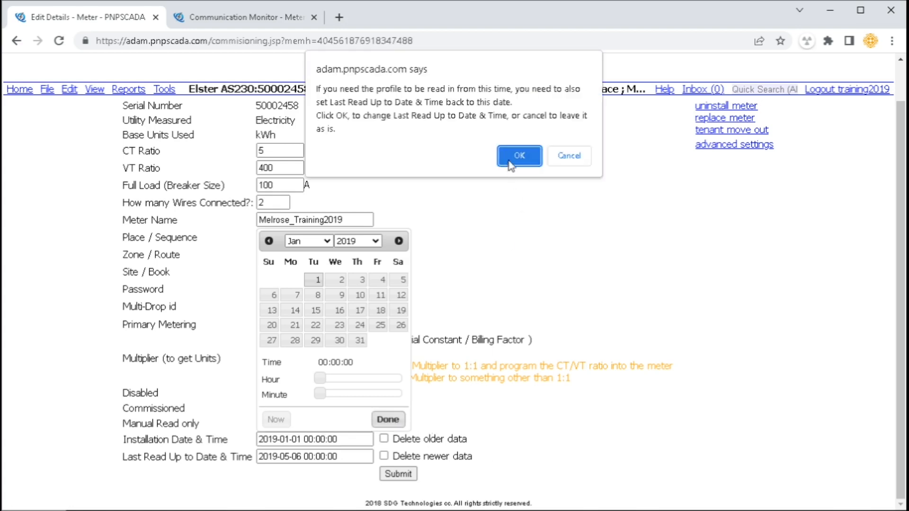
click(519, 156)
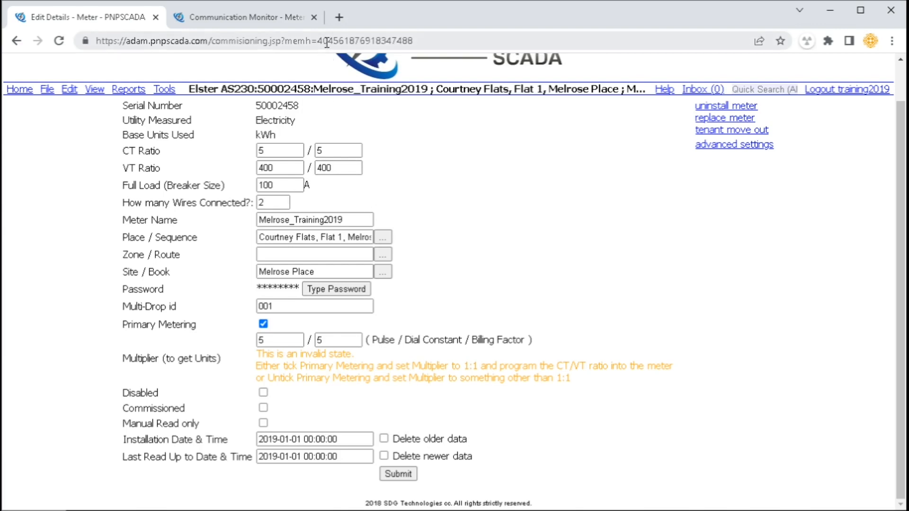
Set the last-read date to 2019-02-01 and mark newer data for deletion
click(298, 457)
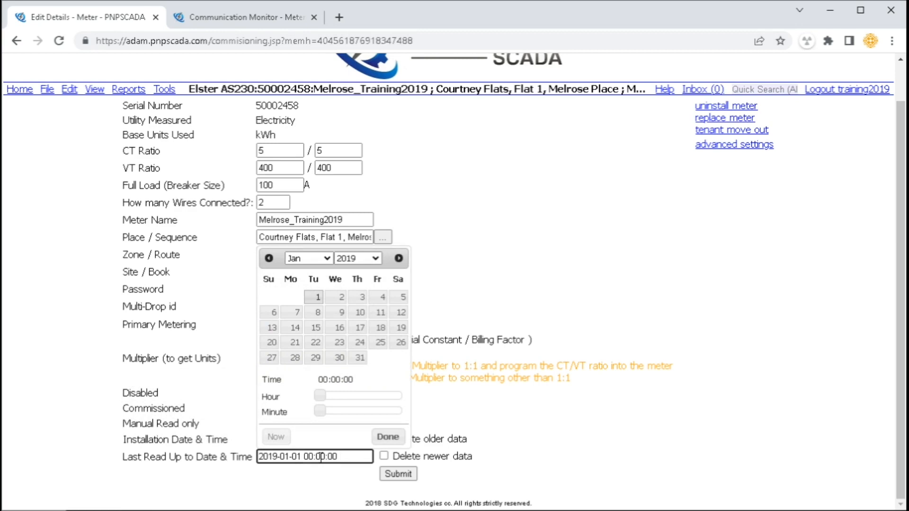
click(399, 259)
click(383, 298)
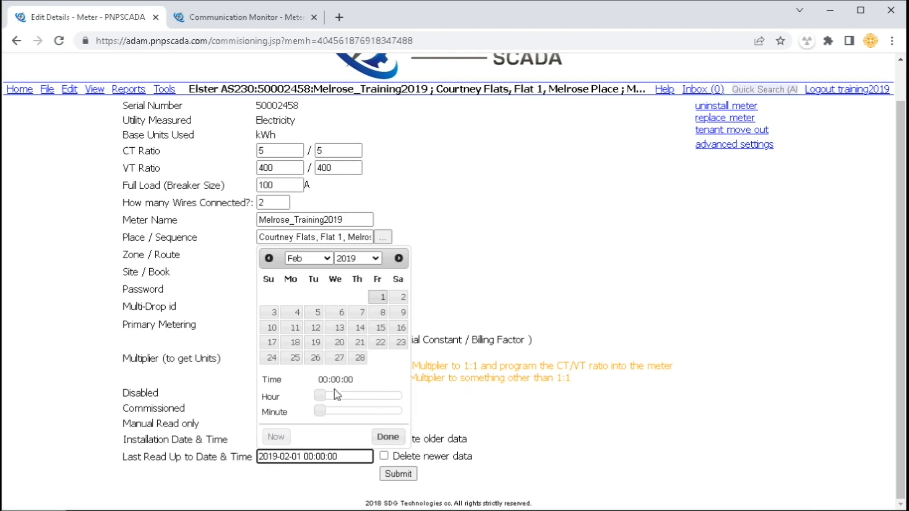
click(336, 472)
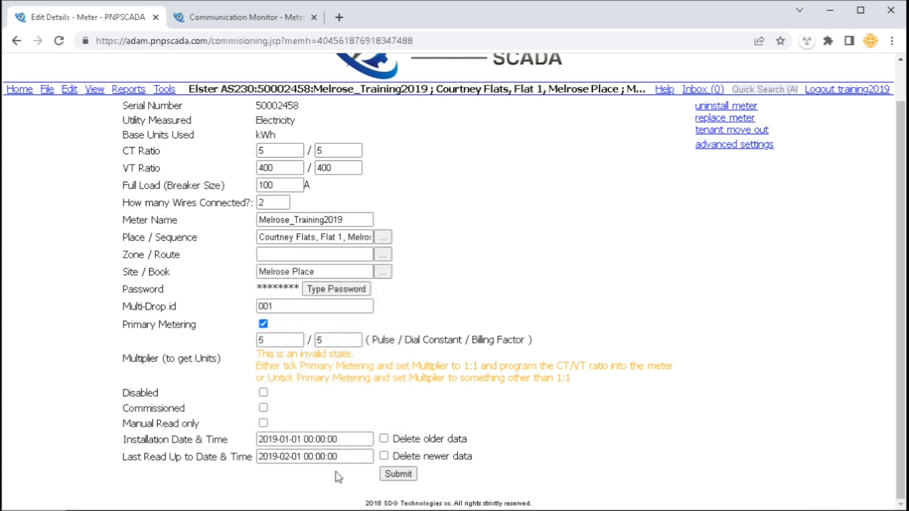
click(397, 473)
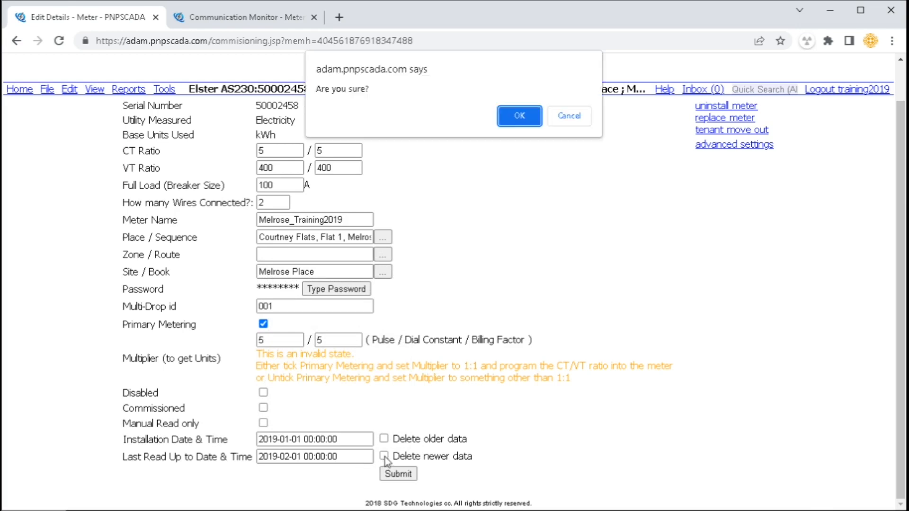
click(520, 117)
click(411, 455)
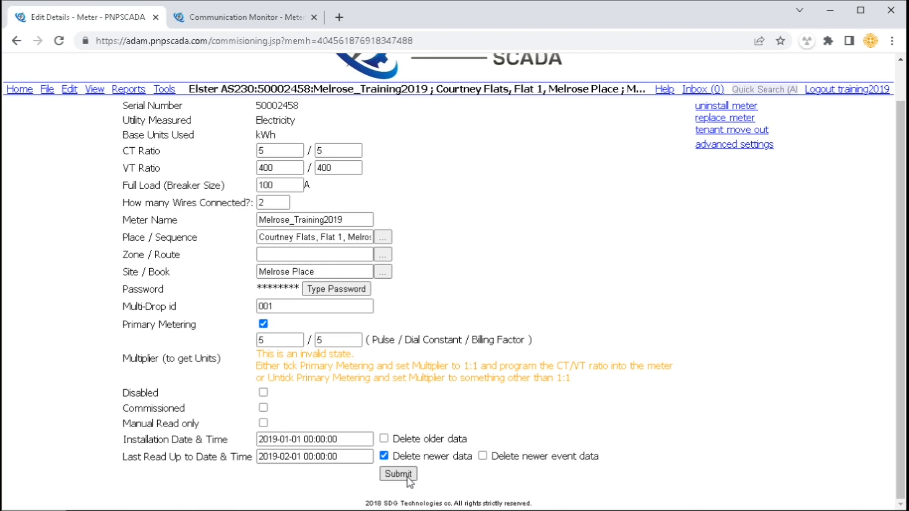
Point out the uninstall and replace meter options and the serial number
drag(769, 104, 692, 107)
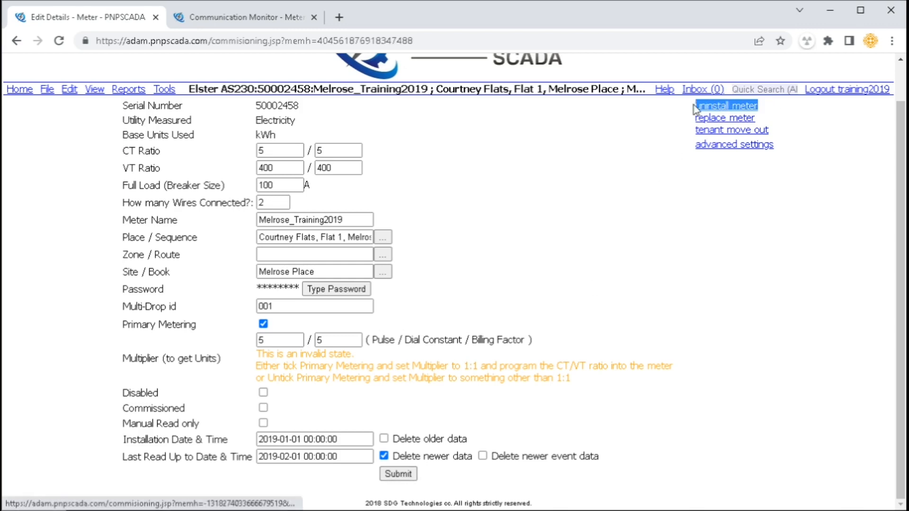
click(650, 117)
drag(260, 108, 310, 110)
click(310, 110)
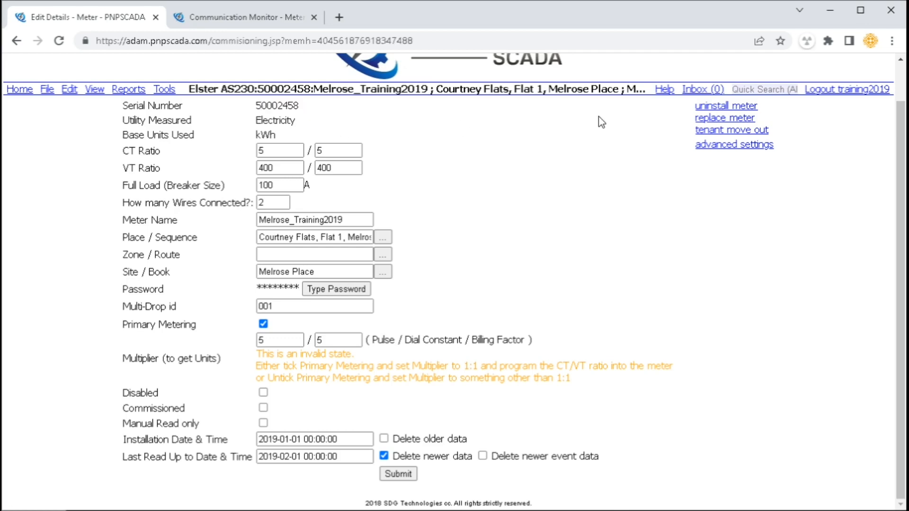
drag(757, 120, 683, 118)
click(681, 119)
Preview the add-meter wizard, close it, and point out the tenant move-out option
click(47, 90)
click(47, 103)
click(324, 177)
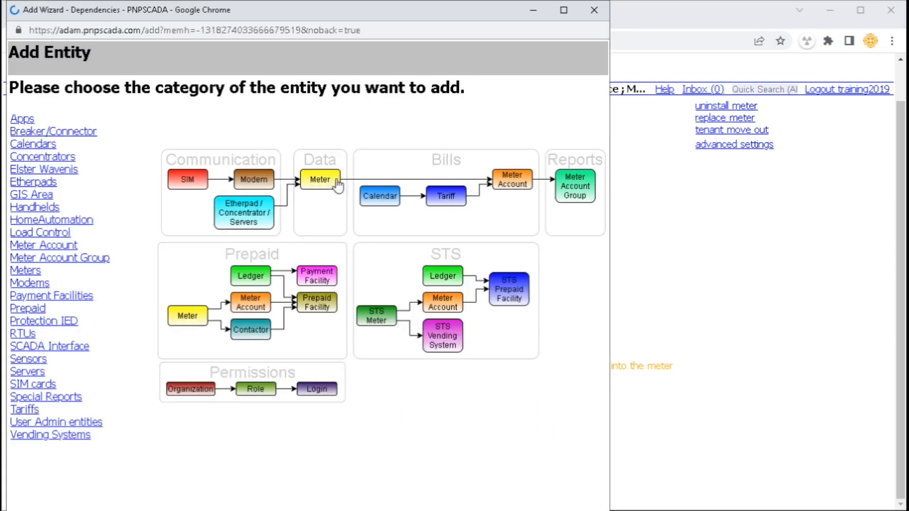
click(594, 10)
drag(770, 129, 694, 130)
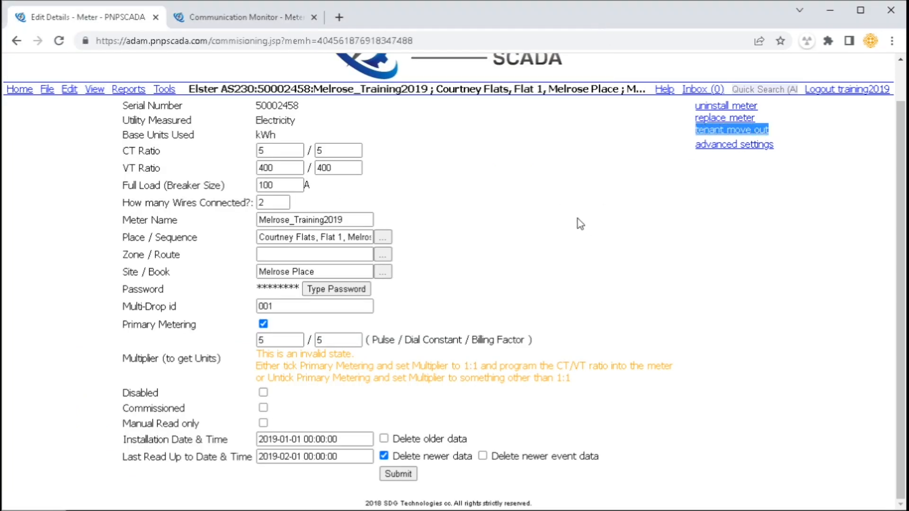
On Advanced Settings, review Automatic Read Interval and keep Totals reading daily
click(610, 206)
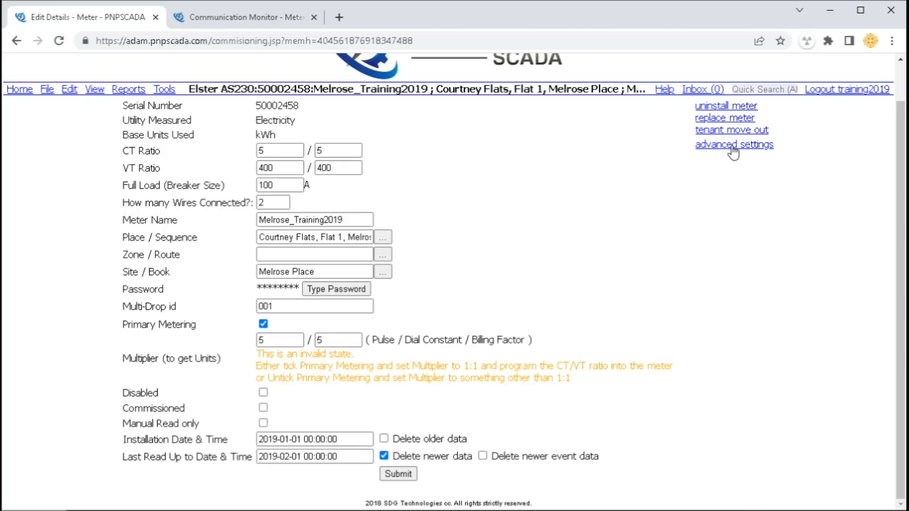
click(733, 145)
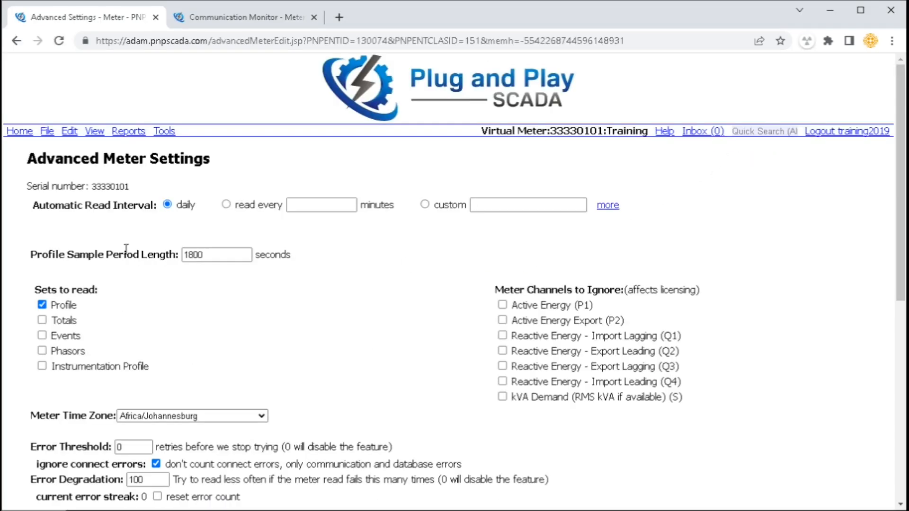
drag(62, 206, 617, 209)
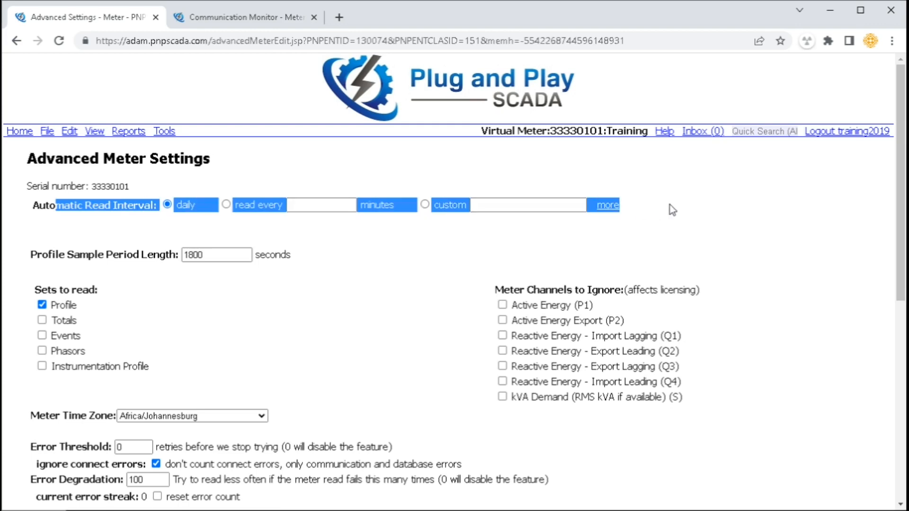
click(618, 212)
click(209, 260)
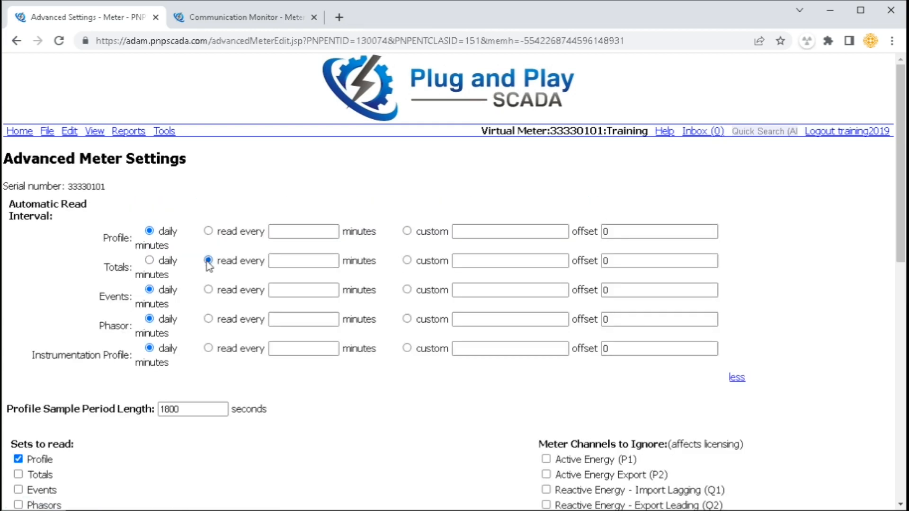
click(150, 260)
Set Phasor reads to a custom interval executing daily at 09:00
click(407, 319)
click(454, 320)
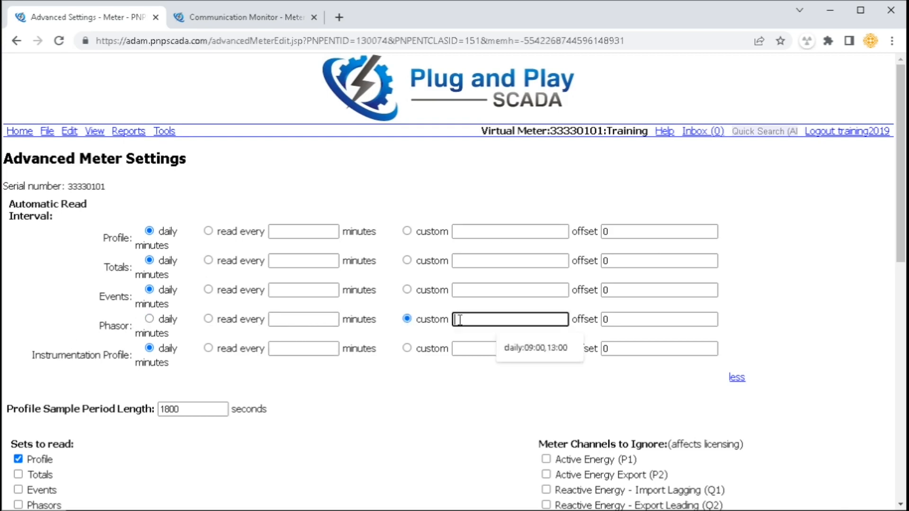
click(370, 214)
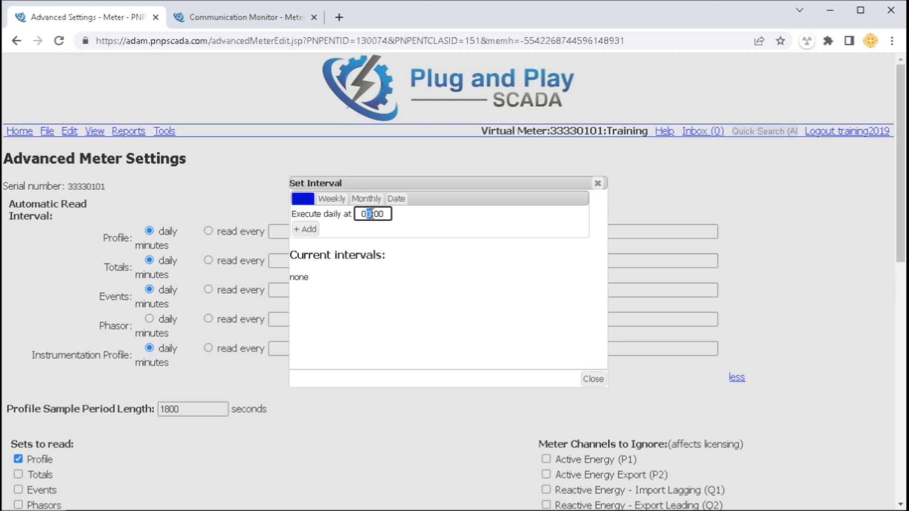
text(9)
click(312, 229)
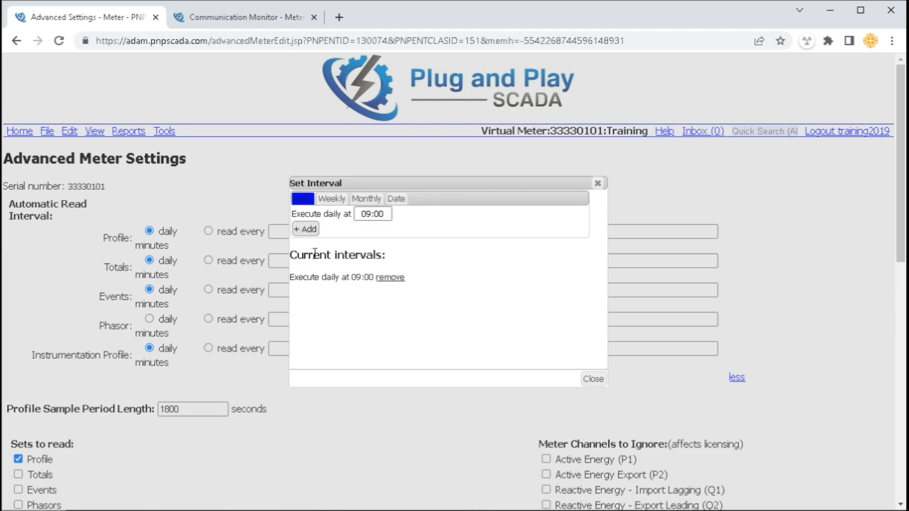
click(591, 378)
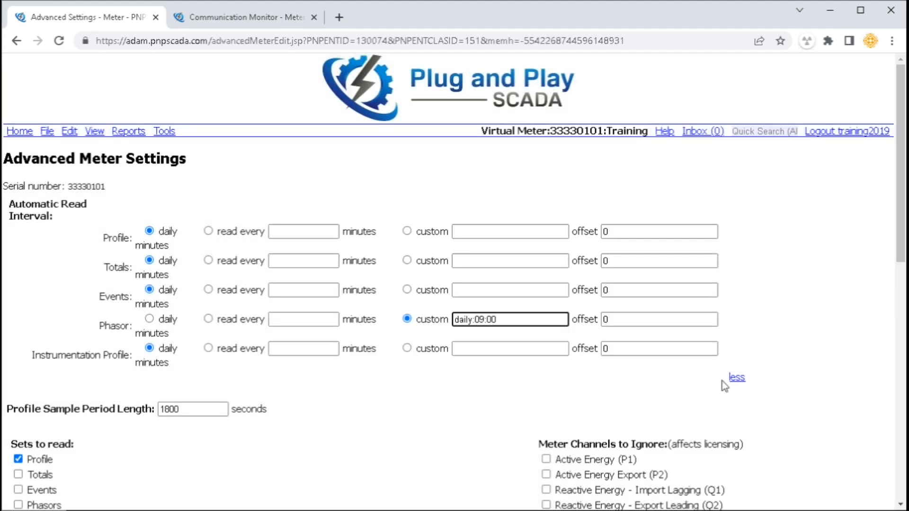
Review the 1800 s profile sample period, sets to read, and channels to ignore, leaving P2 read
drag(42, 408, 156, 409)
click(195, 410)
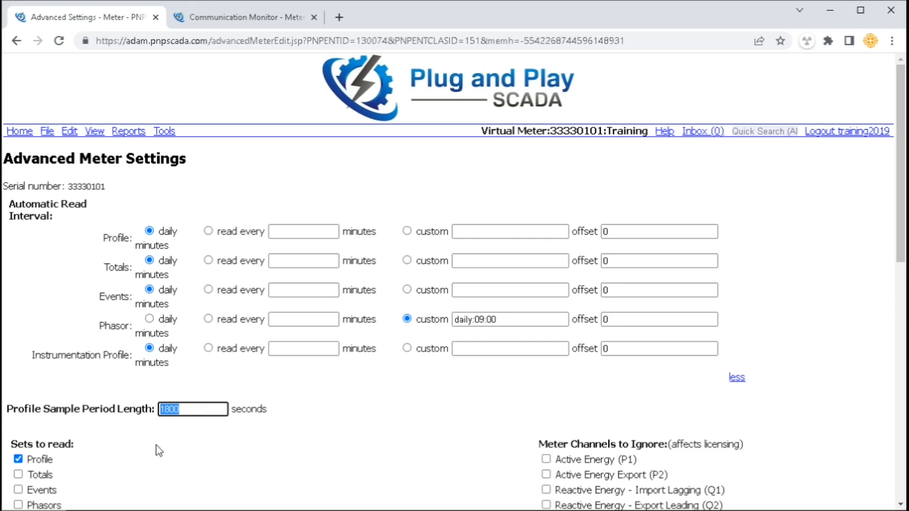
scroll(149, 452, down, 3)
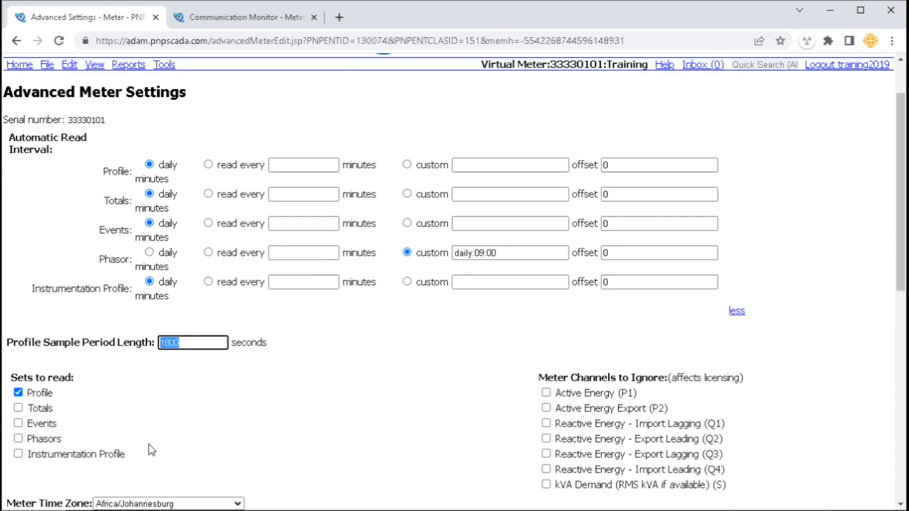
drag(32, 342, 56, 351)
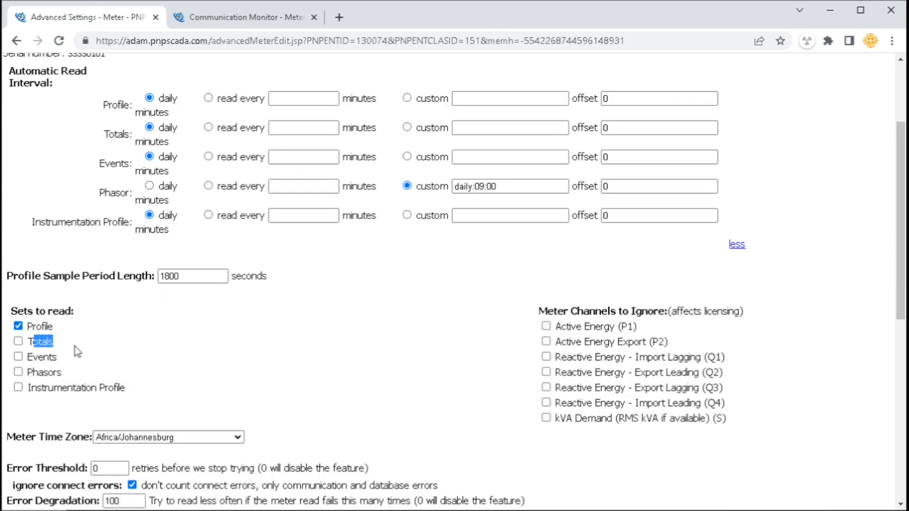
click(75, 346)
drag(547, 311, 659, 311)
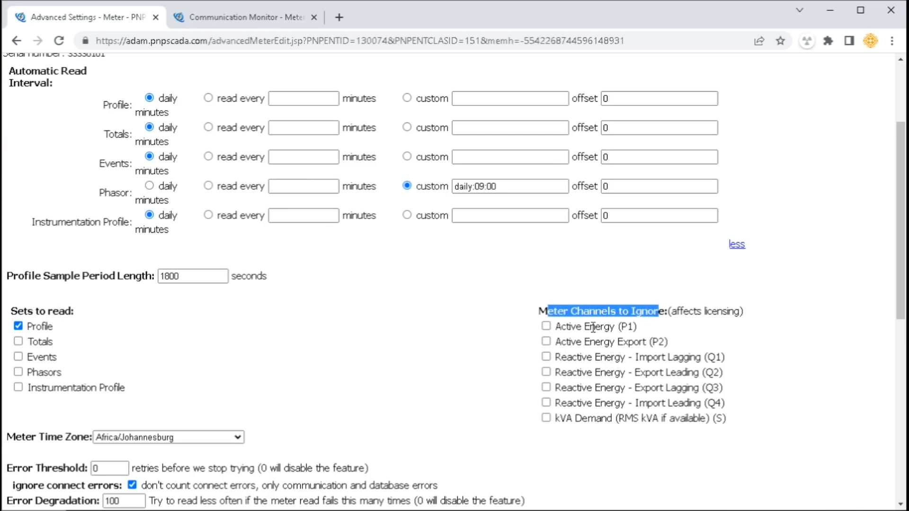
click(546, 341)
click(546, 341)
Point out Meter Time Zone, Error Threshold retries and the current error streak
scroll(411, 376, down, 3)
drag(17, 305, 78, 305)
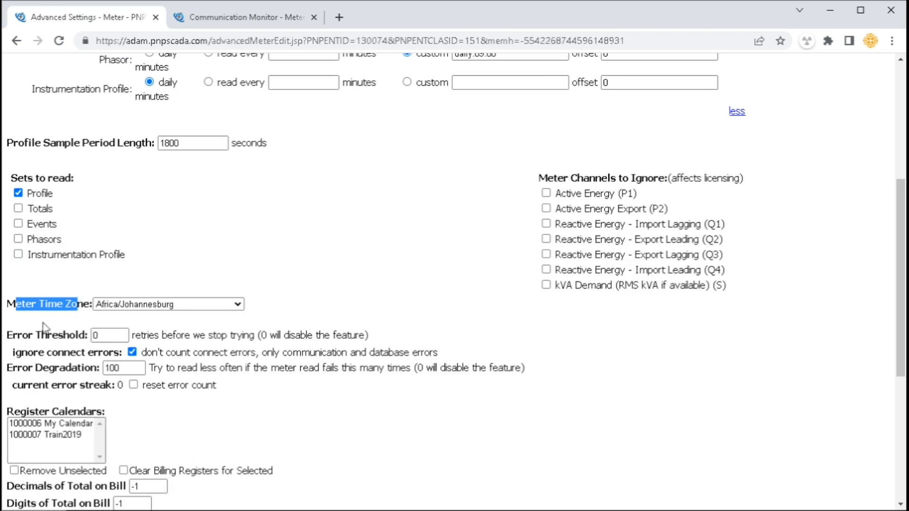
drag(18, 337, 53, 337)
drag(33, 385, 207, 388)
click(246, 395)
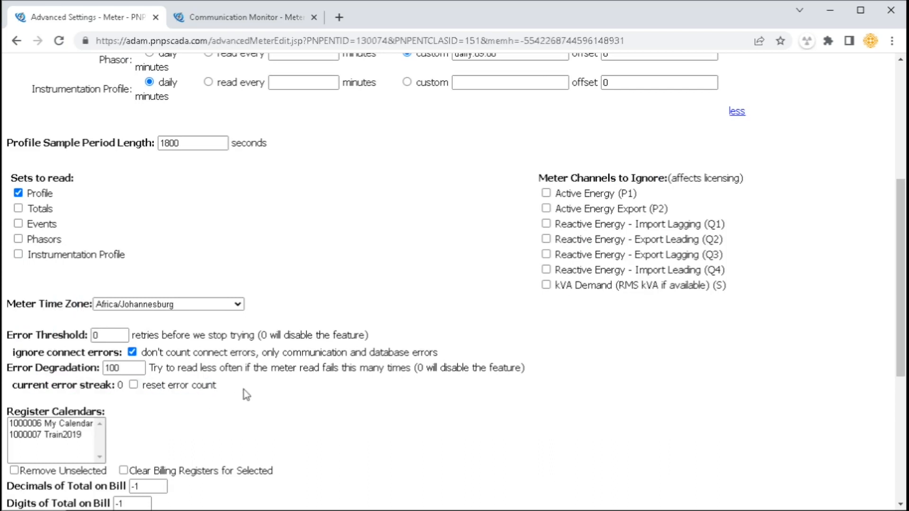
double_click(119, 384)
drag(23, 338, 170, 335)
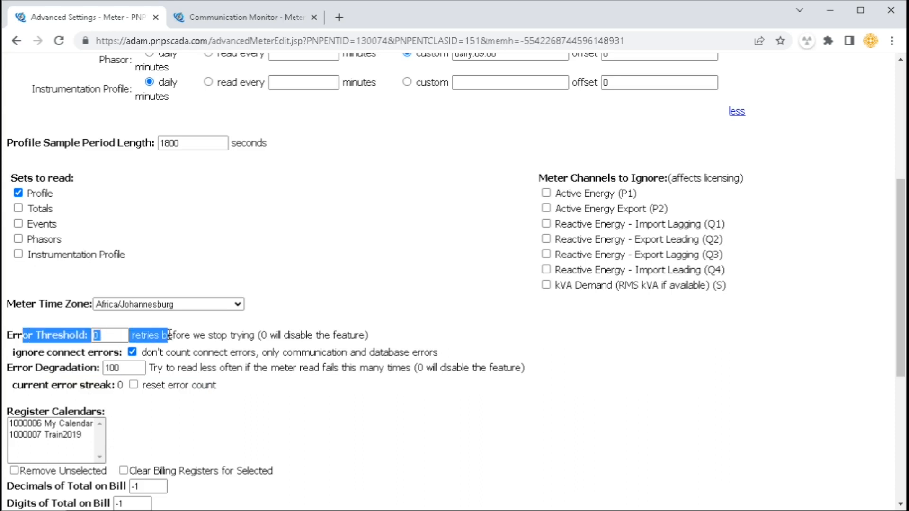
click(194, 337)
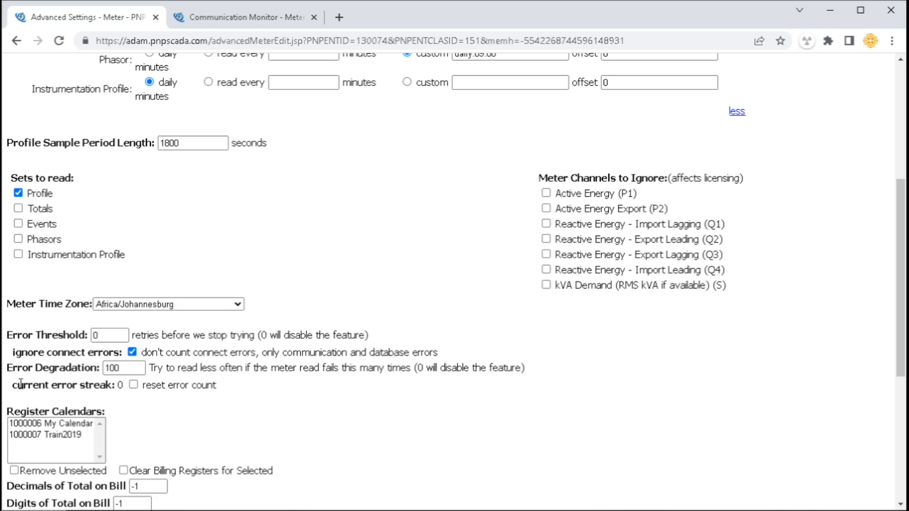
Point out the Error Degradation setting and the Register Calendars list
scroll(101, 287, up, 5)
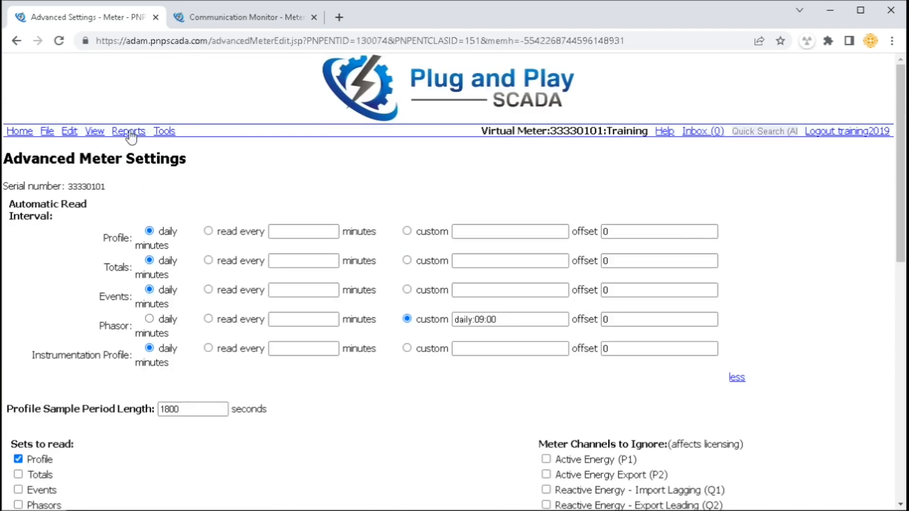
click(163, 133)
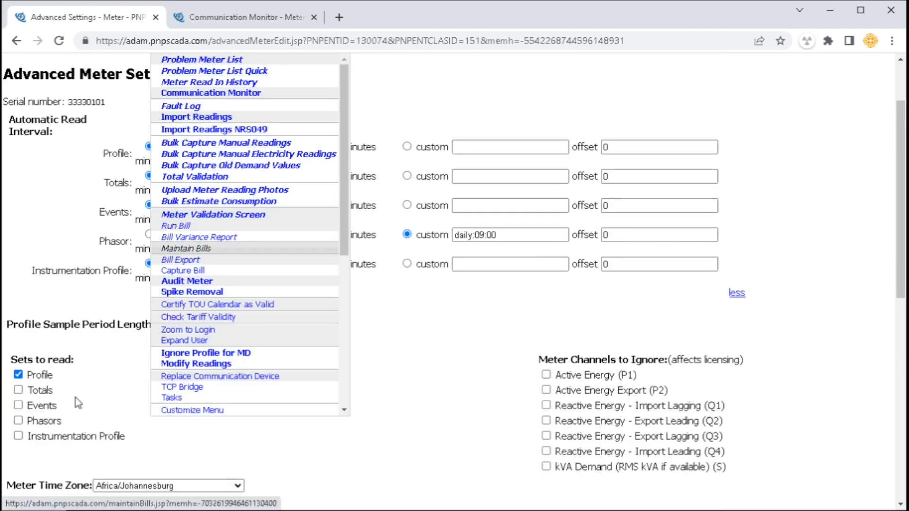
scroll(82, 321, down, 5)
drag(73, 300, 176, 300)
click(275, 324)
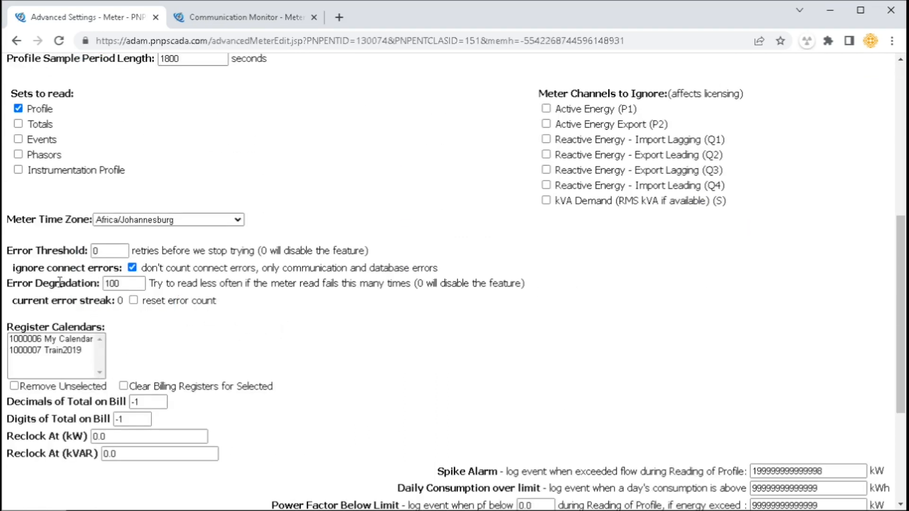
drag(18, 284, 232, 284)
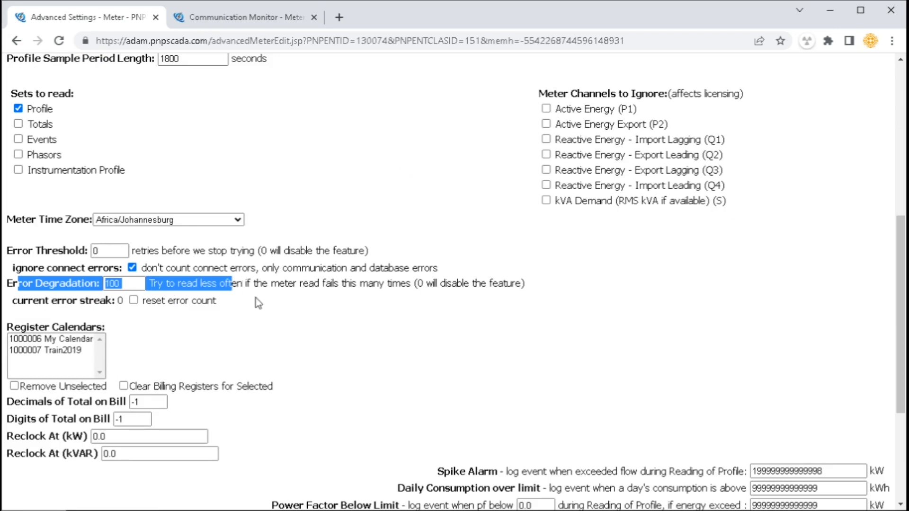
click(258, 304)
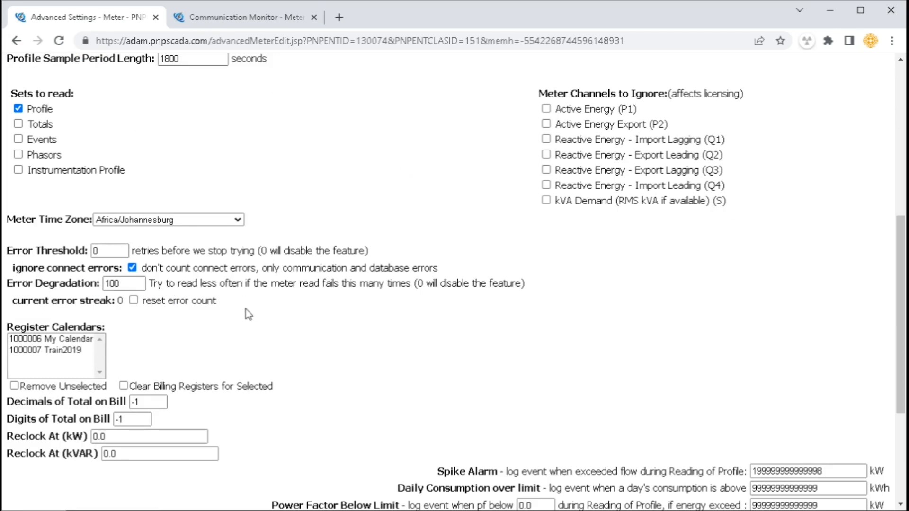
drag(30, 326, 81, 326)
Select the Decimals of Total on Bill value among the bill decimals and digits settings
scroll(175, 325, down, 3)
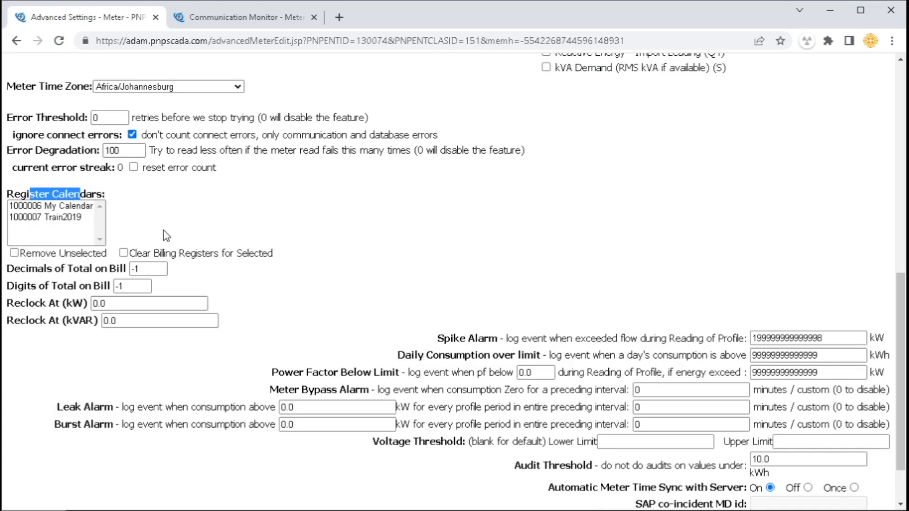
drag(45, 268, 90, 284)
click(101, 283)
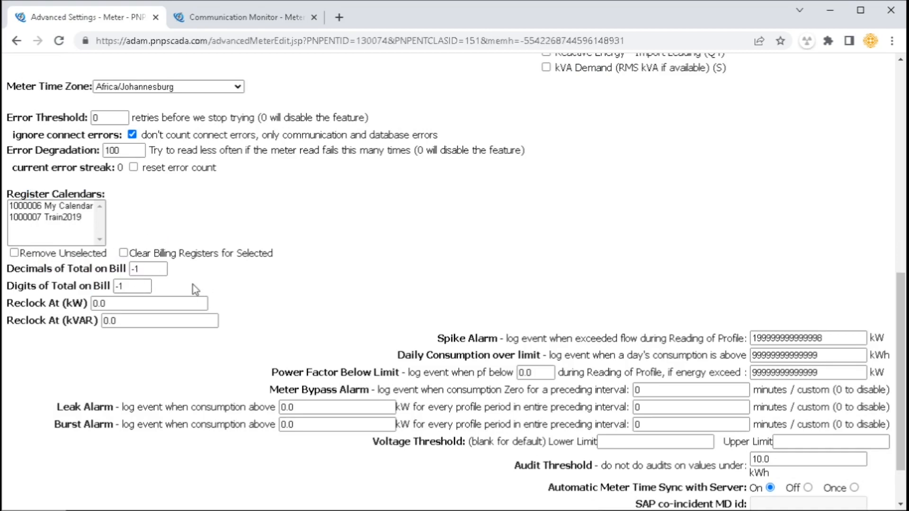
drag(152, 266, 97, 285)
text(8)
text(2)
click(118, 306)
drag(118, 306, 75, 307)
text(10000)
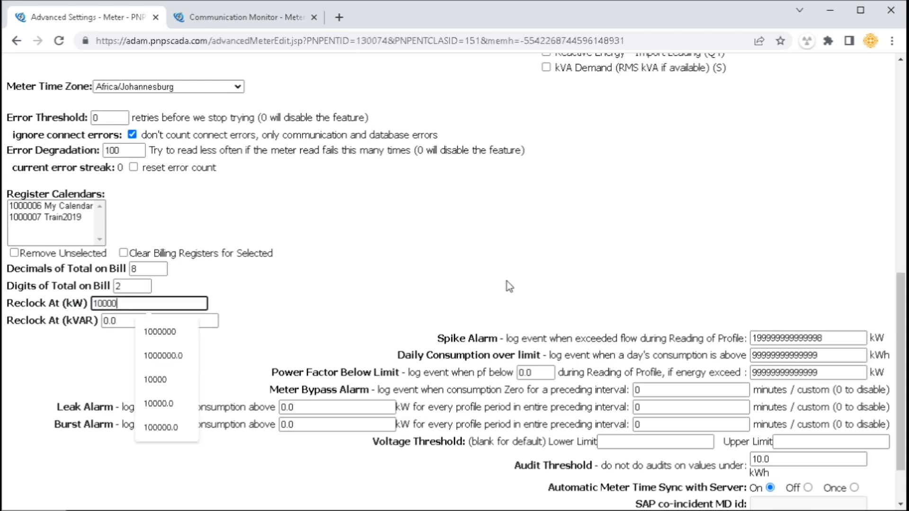
key(Tab)
text(1)
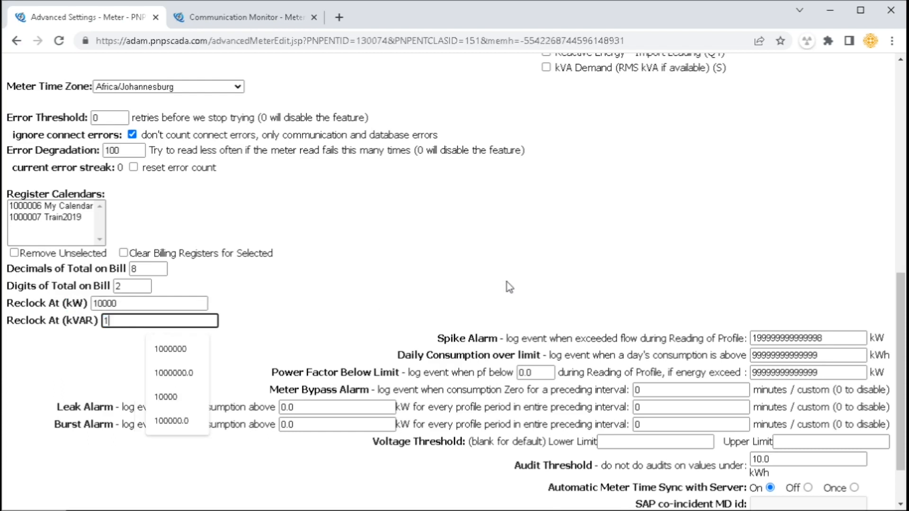
text(0000)
key(Tab)
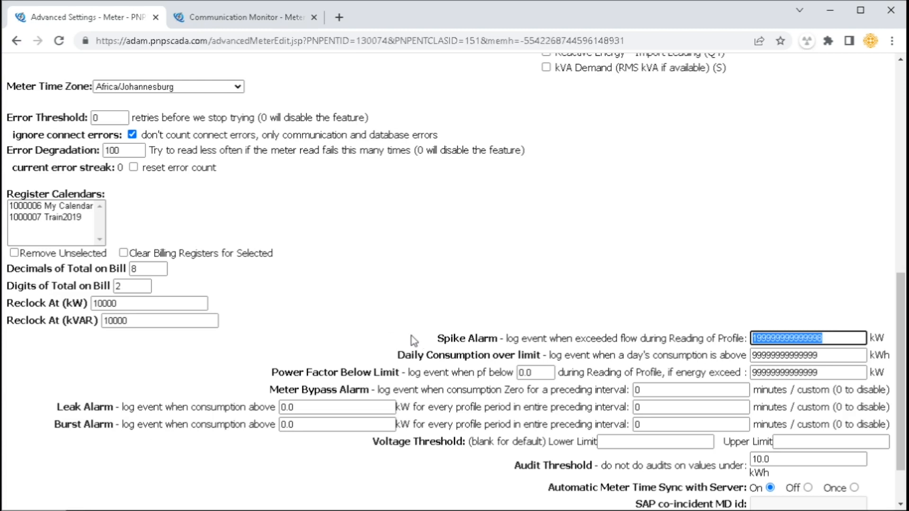
drag(460, 338, 533, 464)
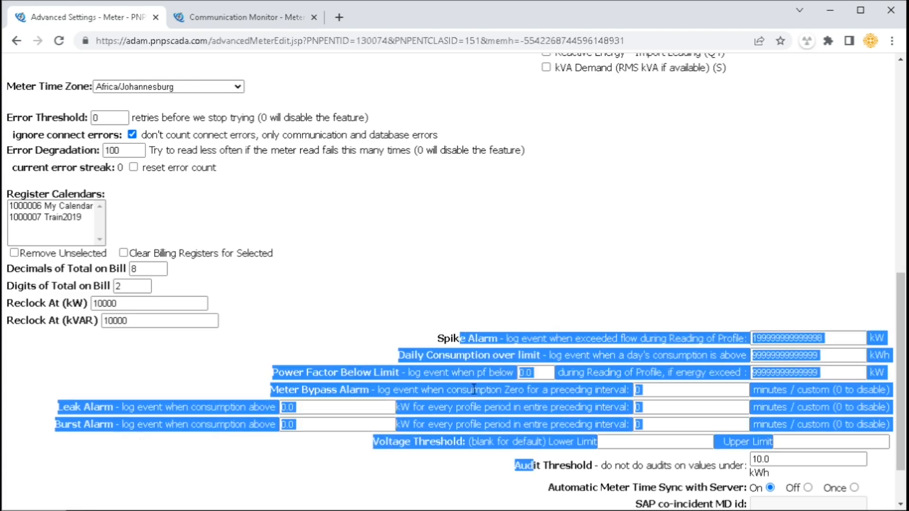
scroll(472, 342, down, 2)
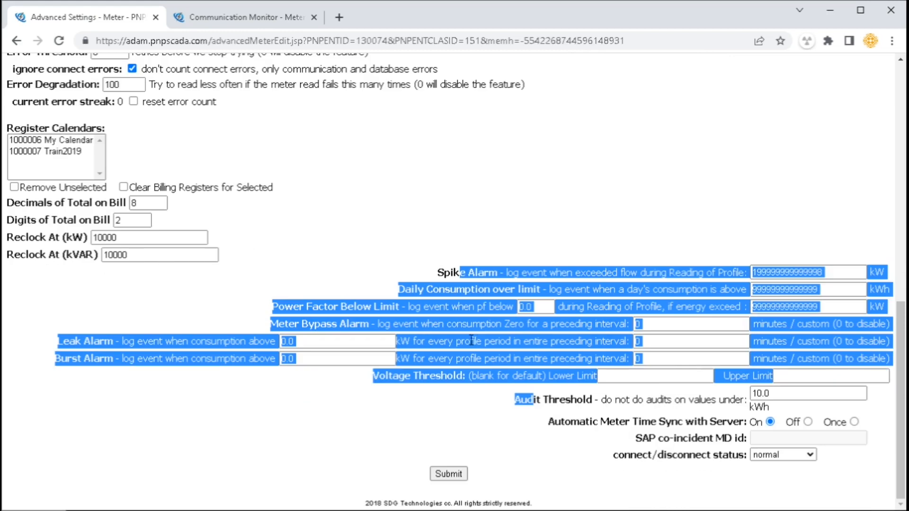
click(469, 274)
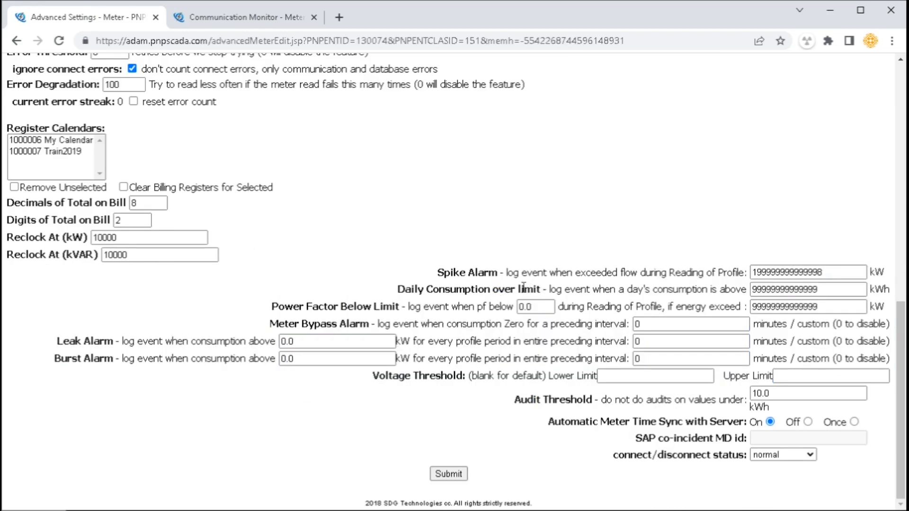
drag(450, 277, 490, 271)
drag(425, 290, 541, 290)
drag(286, 307, 376, 306)
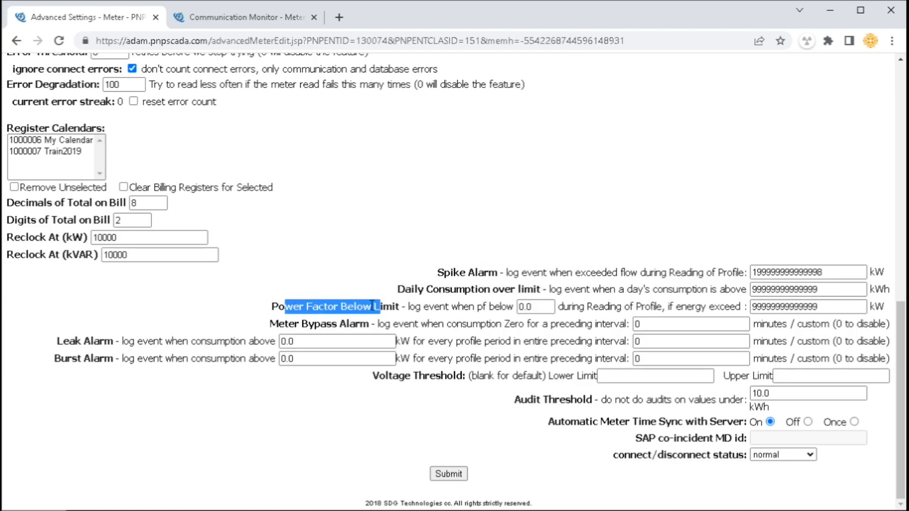
drag(278, 324, 351, 324)
drag(62, 341, 114, 360)
drag(403, 376, 597, 376)
drag(752, 376, 769, 377)
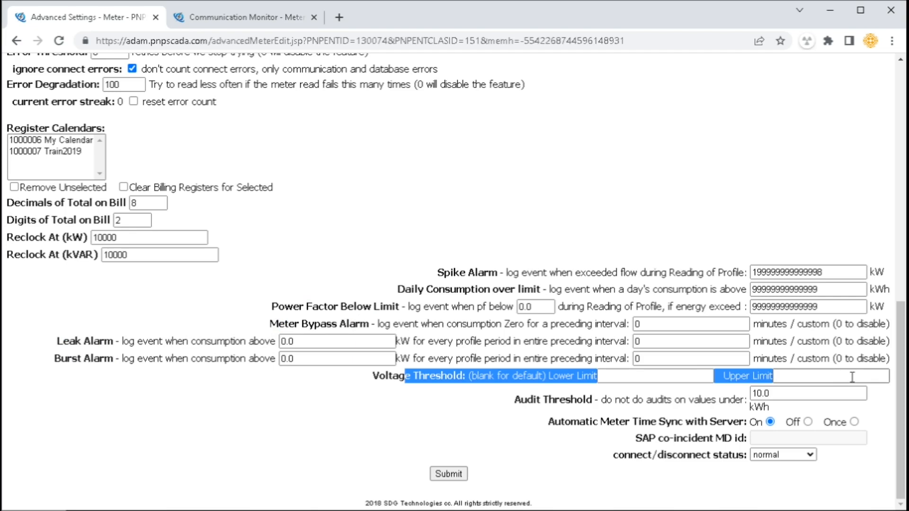
click(537, 381)
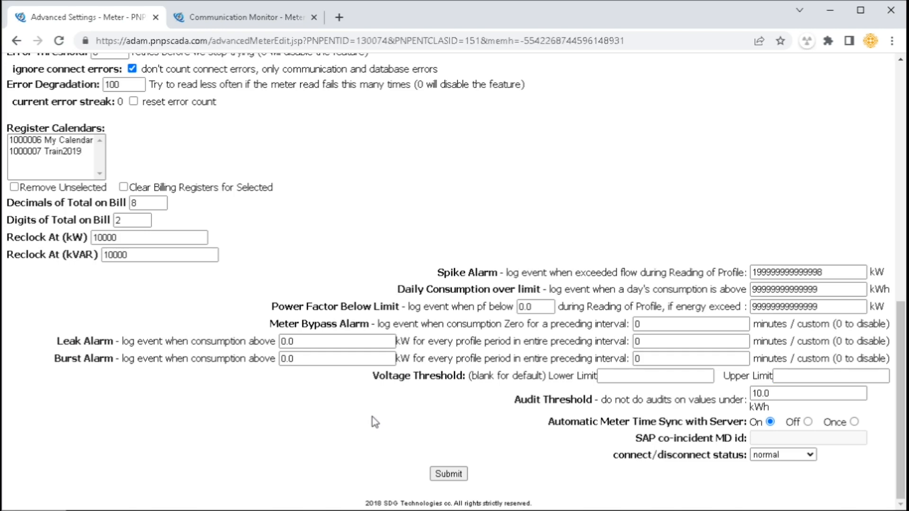
click(666, 374)
click(692, 400)
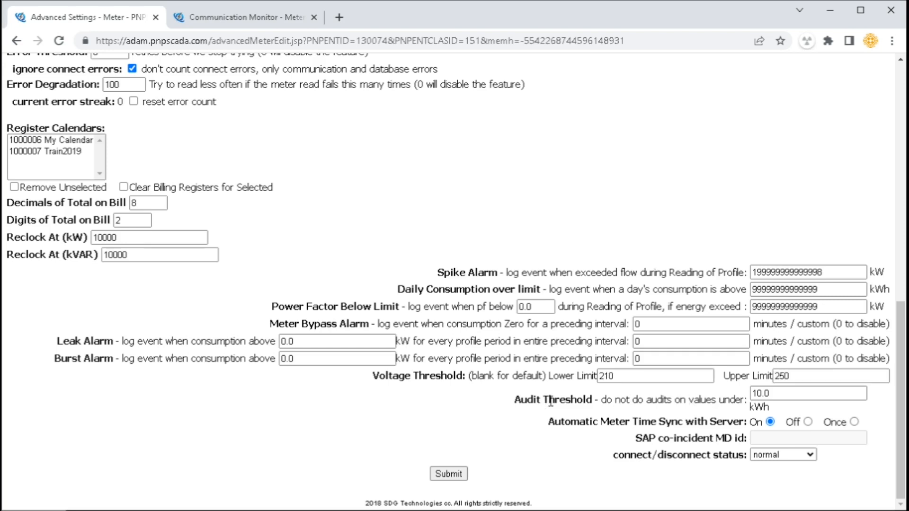
drag(549, 401, 759, 406)
click(742, 400)
click(536, 410)
drag(571, 422, 740, 422)
click(808, 421)
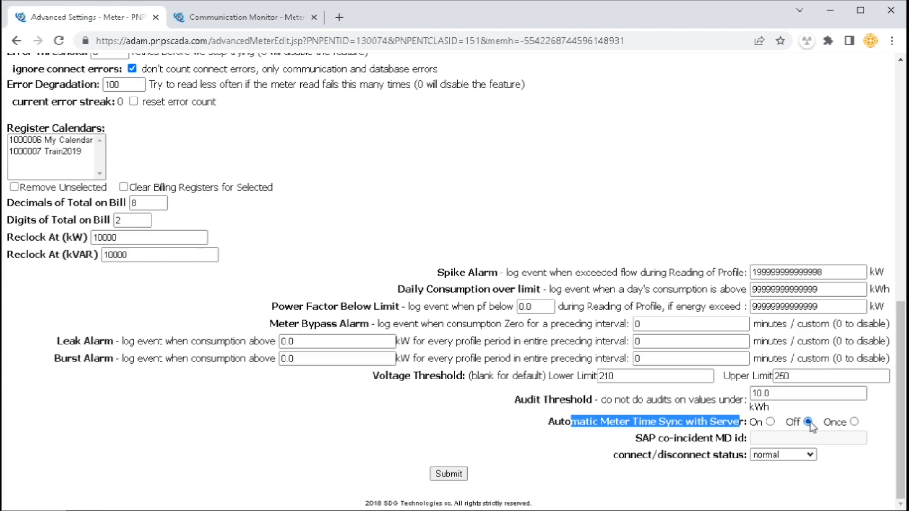
click(770, 422)
click(634, 423)
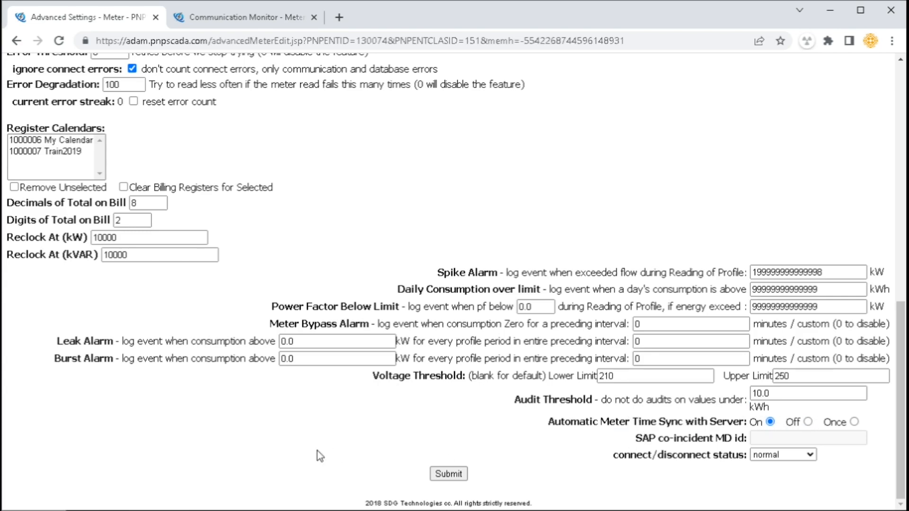
drag(317, 450, 385, 450)
drag(544, 460, 574, 476)
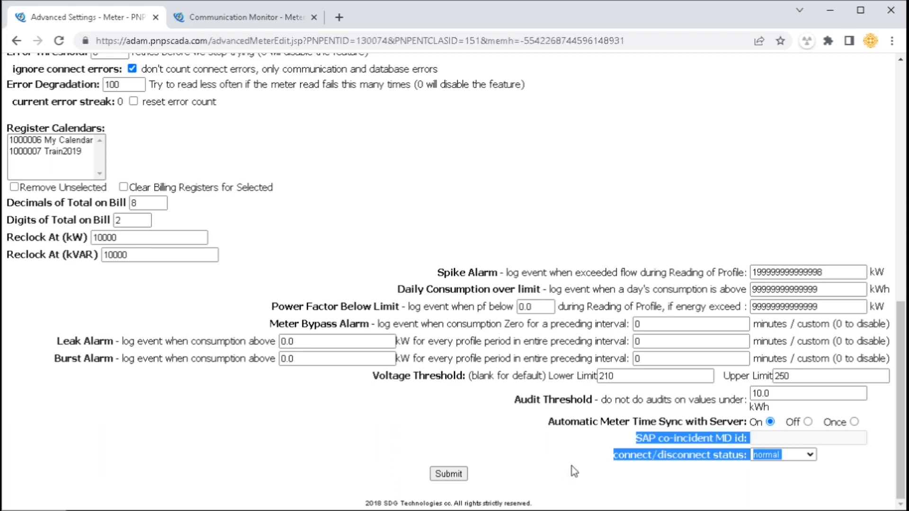
click(571, 465)
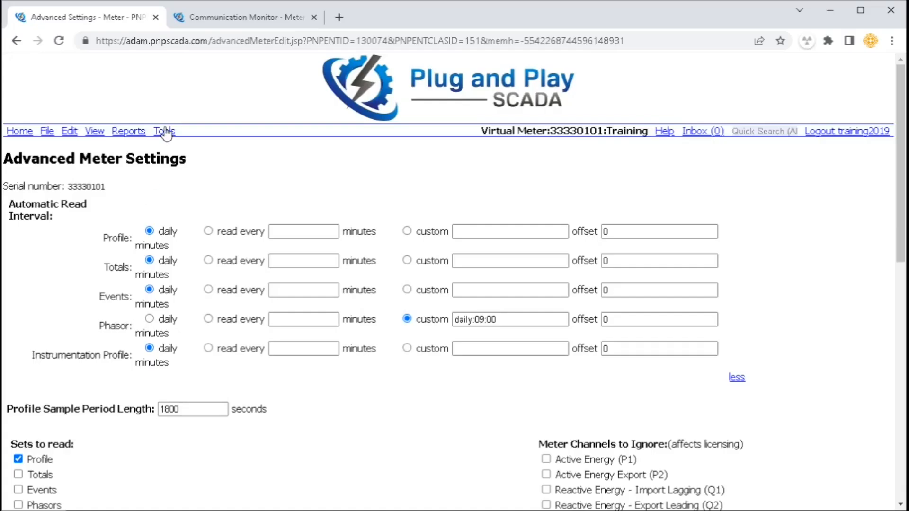
Open the Problem Meter List from the meter tools and highlight its first rows
click(164, 133)
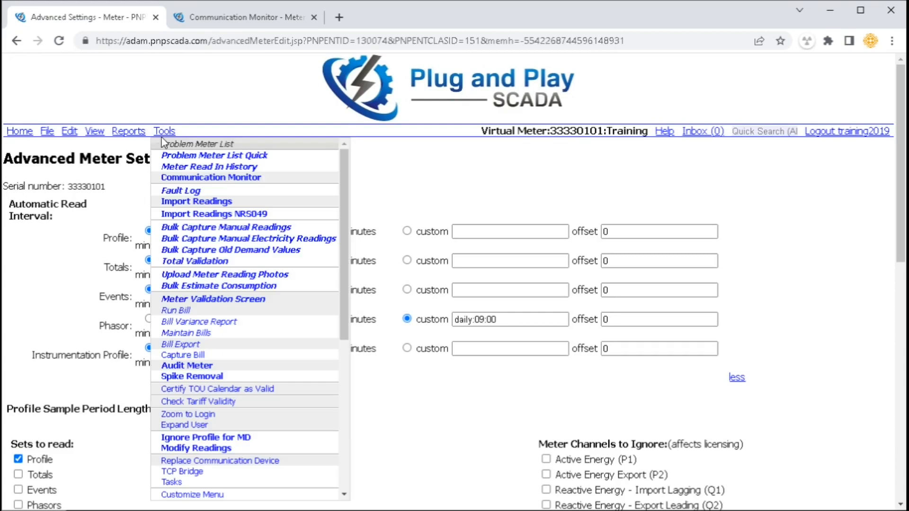
click(188, 151)
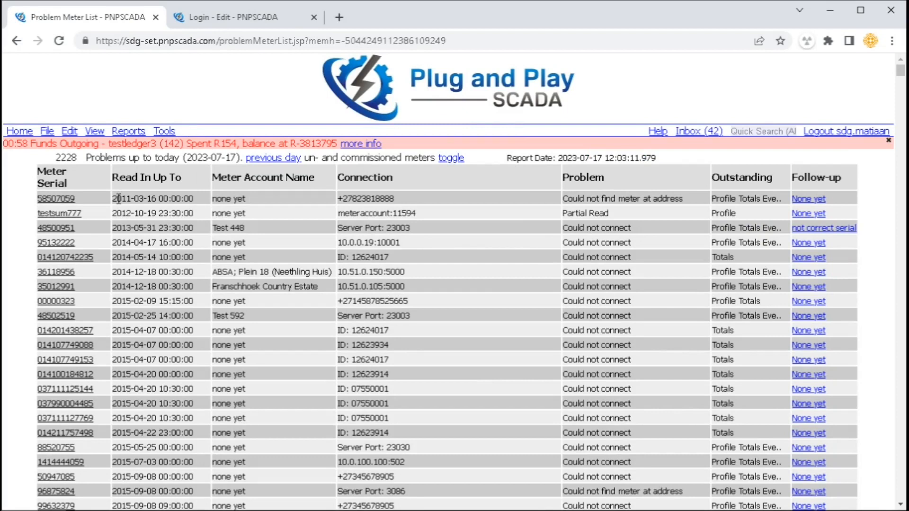
drag(116, 203, 198, 440)
click(100, 203)
Review the serial, account name, connection and problem columns, then open meter 58507059 in a background tab
drag(98, 204, 181, 176)
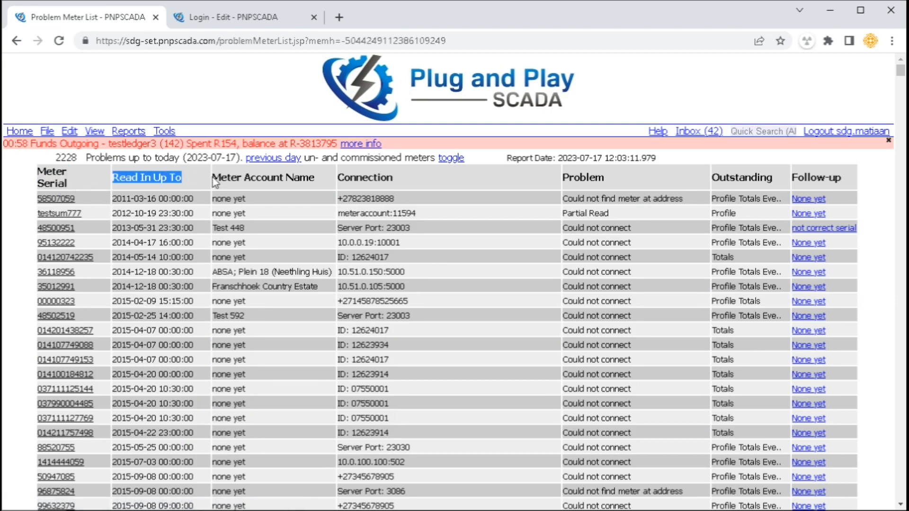
drag(226, 176, 286, 178)
drag(243, 286, 313, 290)
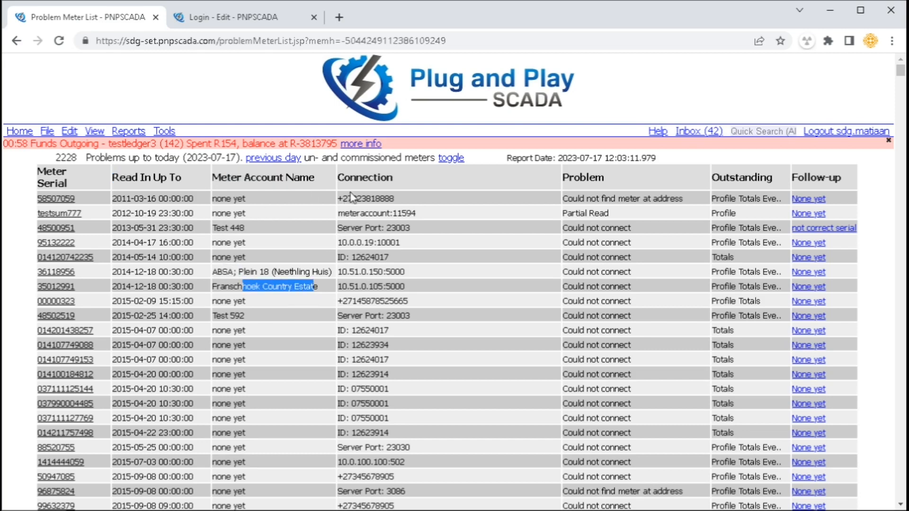
drag(348, 199, 394, 198)
drag(569, 198, 775, 199)
click(688, 216)
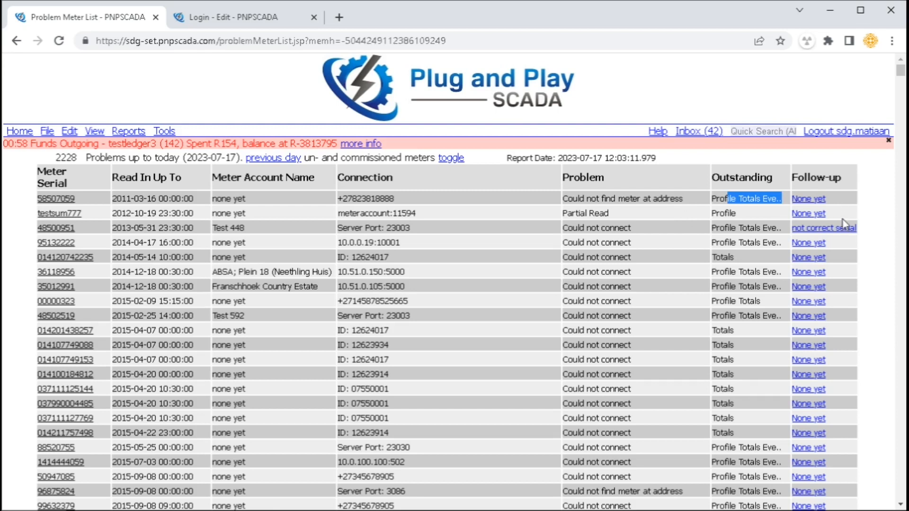
click(509, 268)
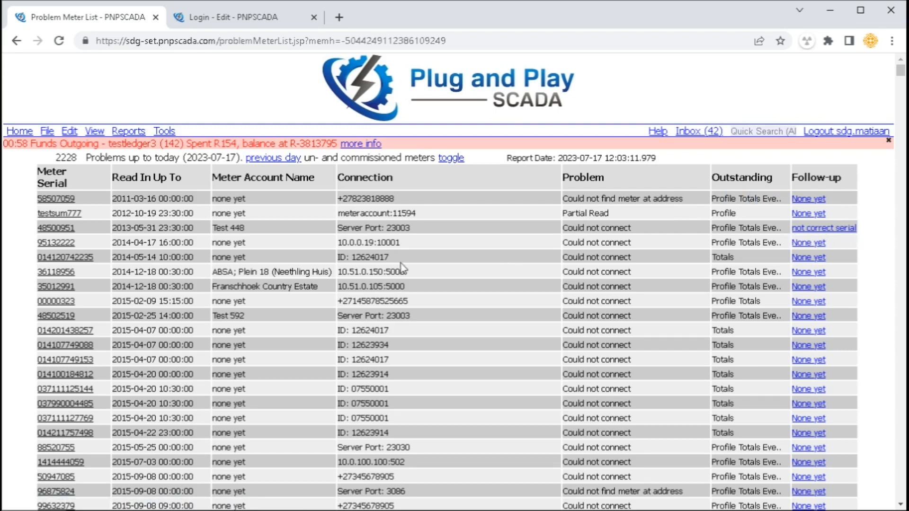
middle_click(72, 204)
Mark meter 58507059 Disabled in Meter Details and reload the Problem Meter List
click(416, 18)
click(69, 129)
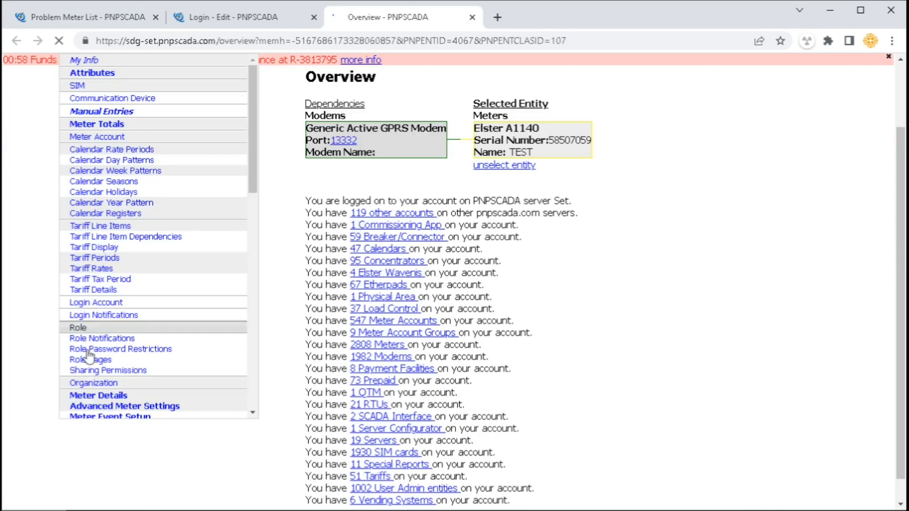
click(80, 396)
drag(168, 411, 336, 412)
click(401, 494)
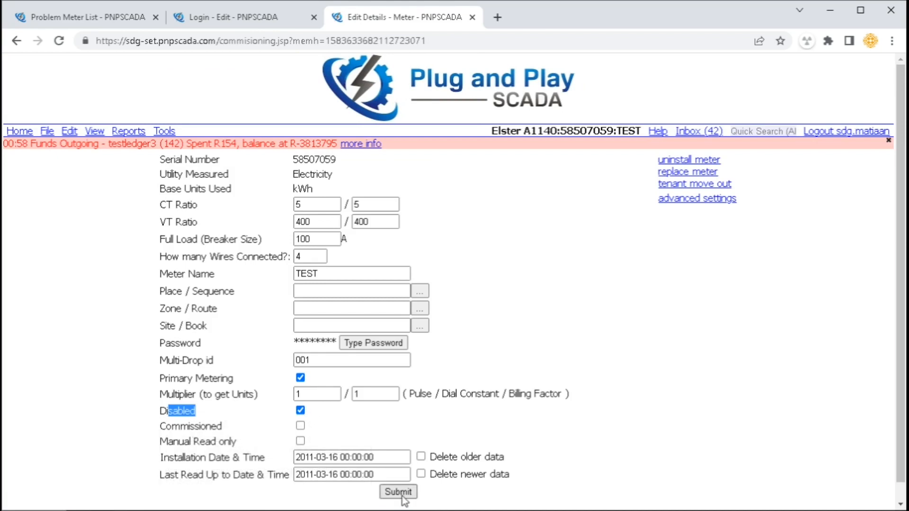
key(F5)
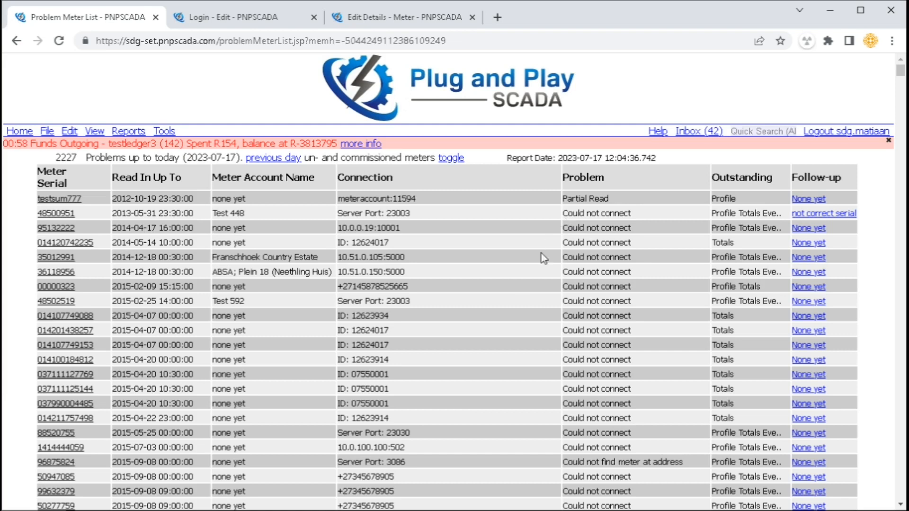
Scroll the Problem Meter List, then open its Help On This Page wiki article on problem types
drag(900, 73, 901, 80)
scroll(669, 310, down, 20)
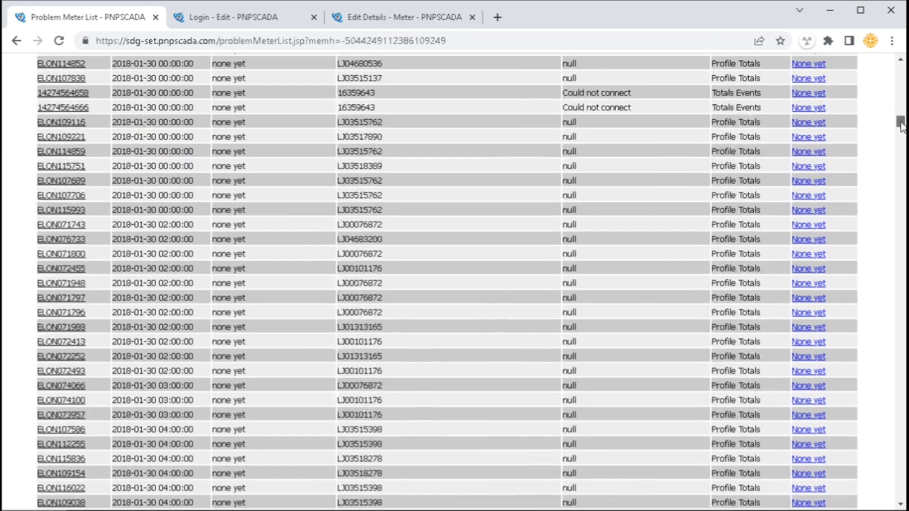
scroll(620, 329, down, 10)
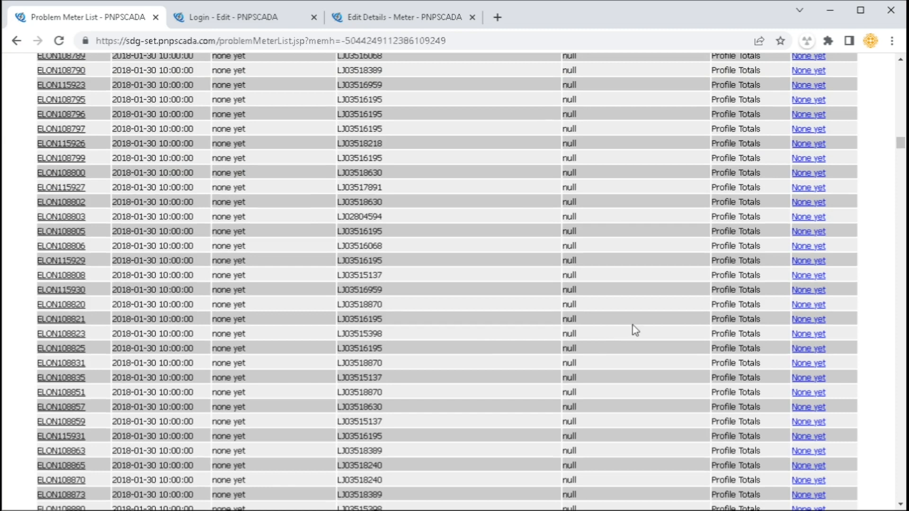
drag(901, 147, 901, 72)
mouse_move(658, 131)
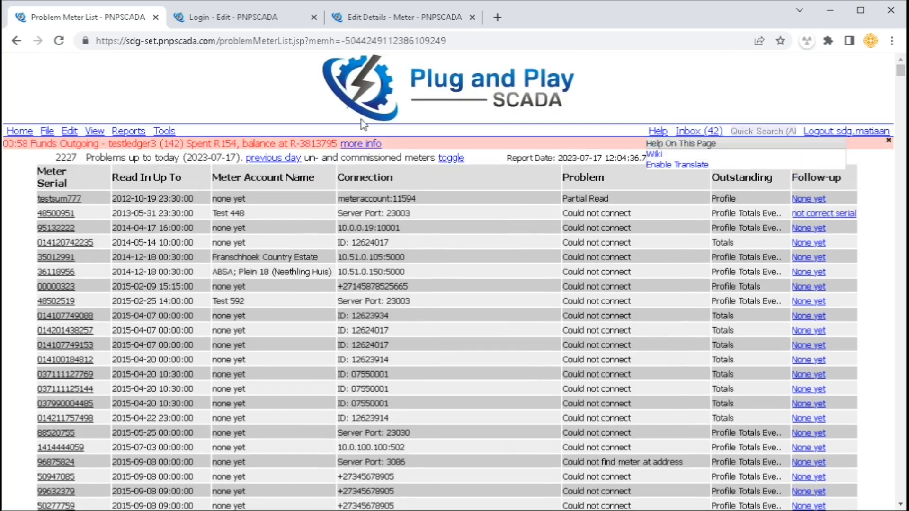
click(660, 145)
drag(185, 191, 307, 381)
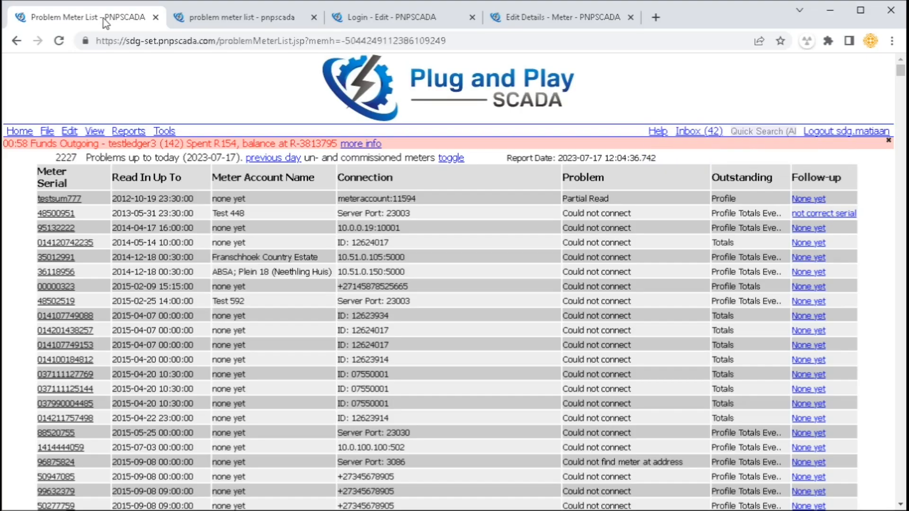
click(164, 132)
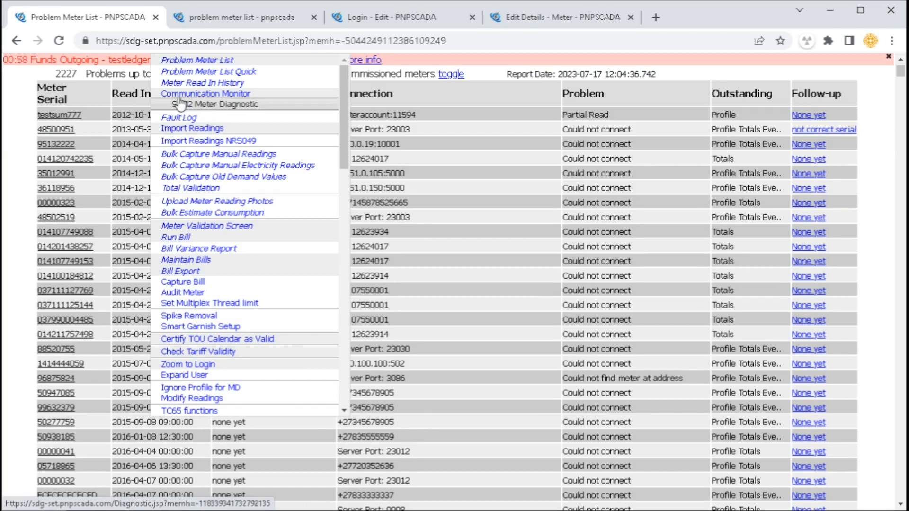
Mark fault 16674 as cleared in the Fault Log
click(190, 117)
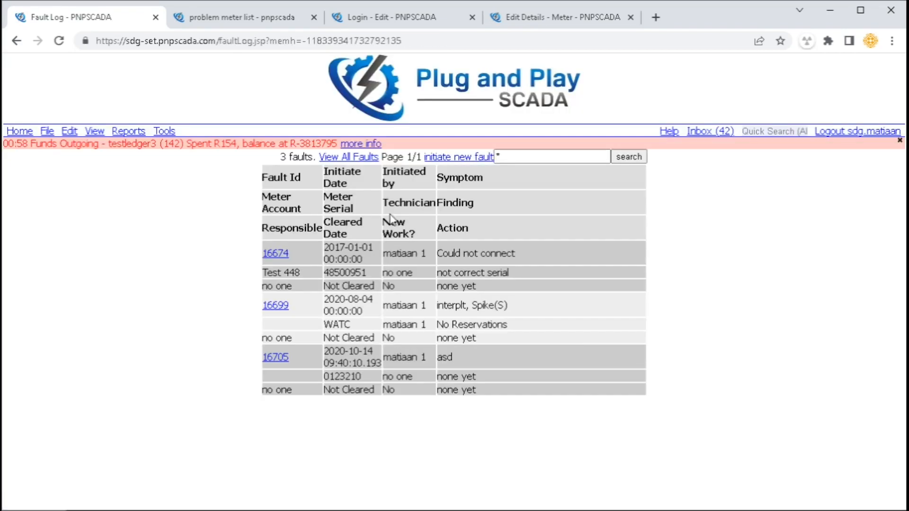
drag(325, 249, 426, 253)
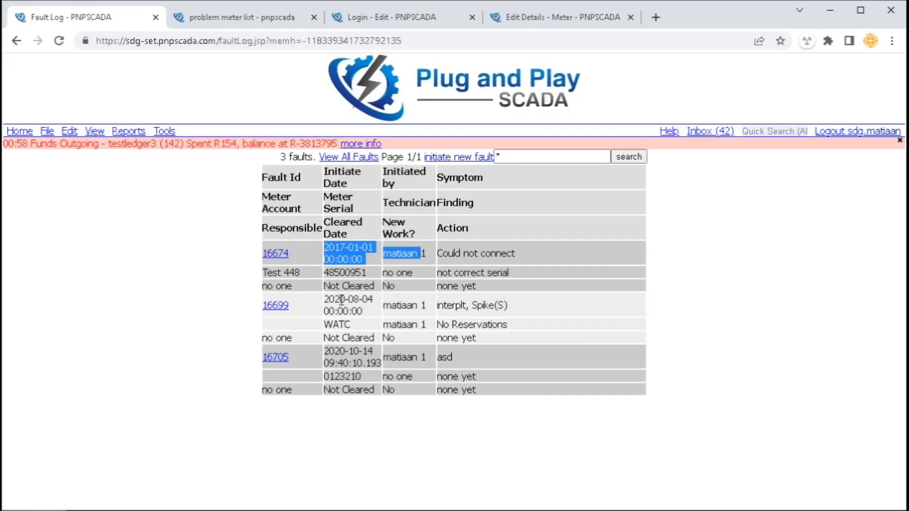
drag(340, 300, 377, 306)
click(284, 258)
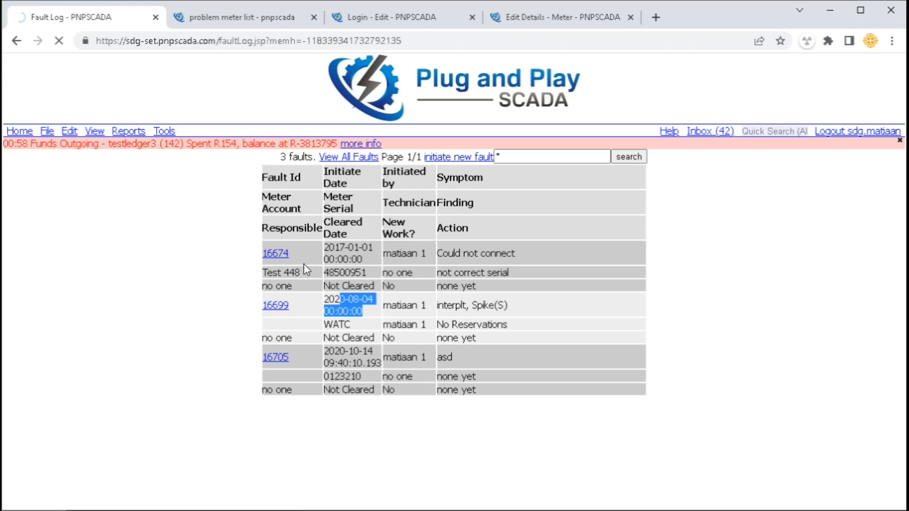
drag(324, 200, 315, 417)
click(315, 415)
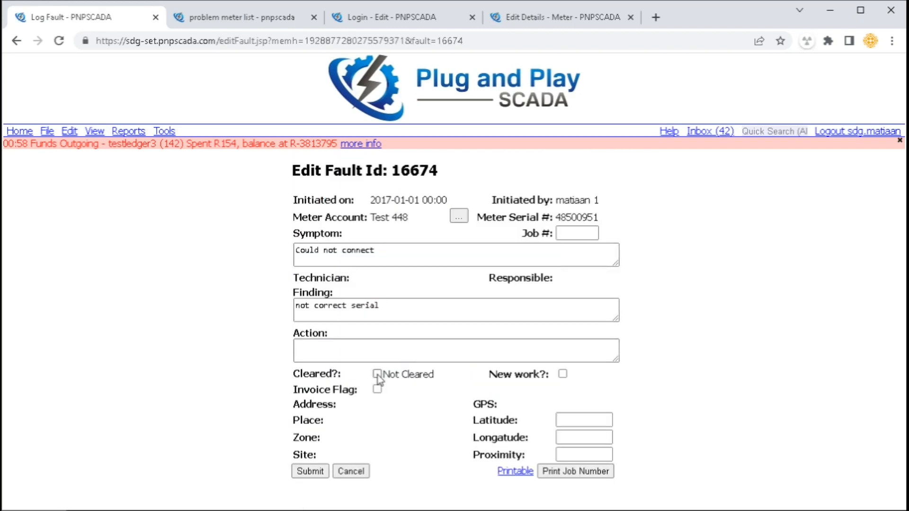
click(317, 475)
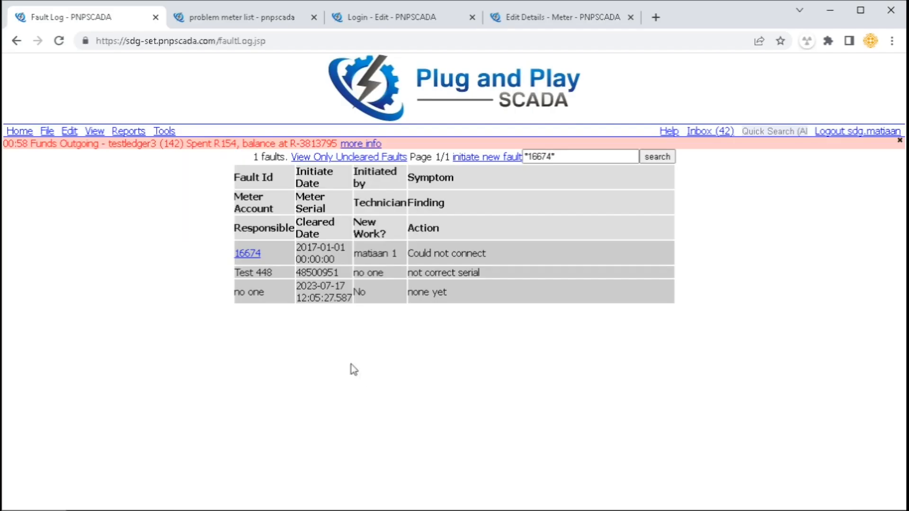
Open the Communication Monitor for Elster A1140 meter 88111633
click(164, 131)
click(204, 174)
click(478, 352)
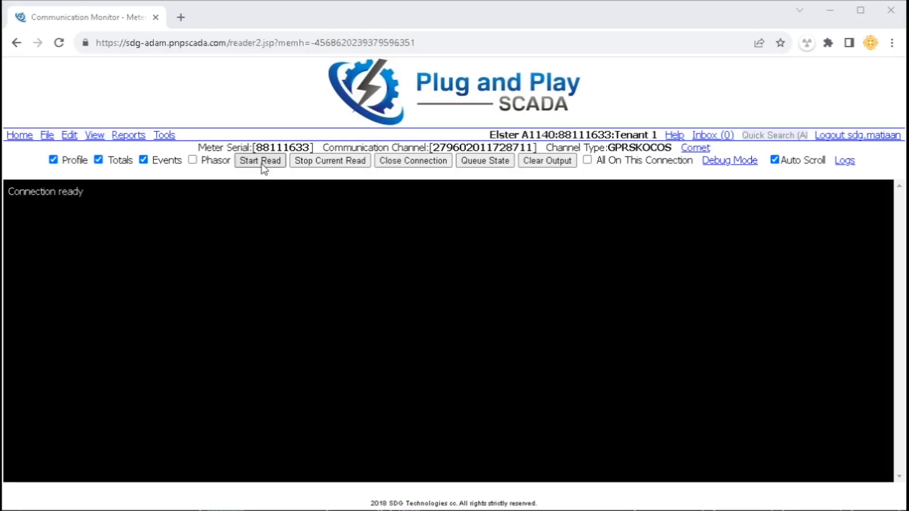
Start a profile, totals and events read and review the logged exchange
click(261, 163)
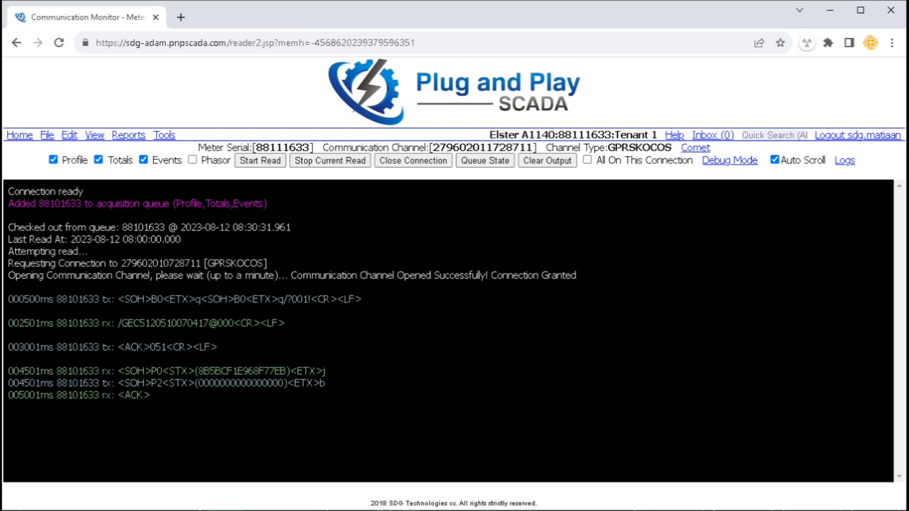
drag(175, 299, 325, 299)
drag(166, 324, 255, 324)
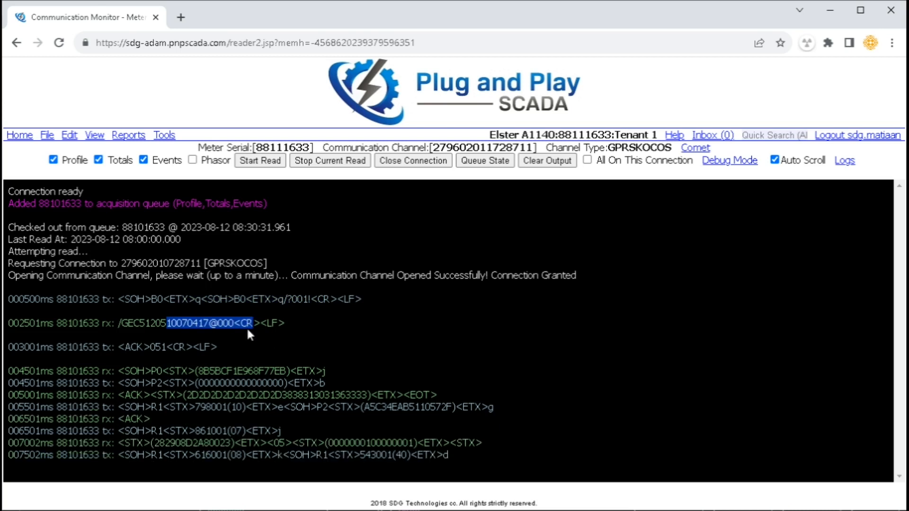
Include phasors in the read and bring up the meter's Edit options
click(210, 163)
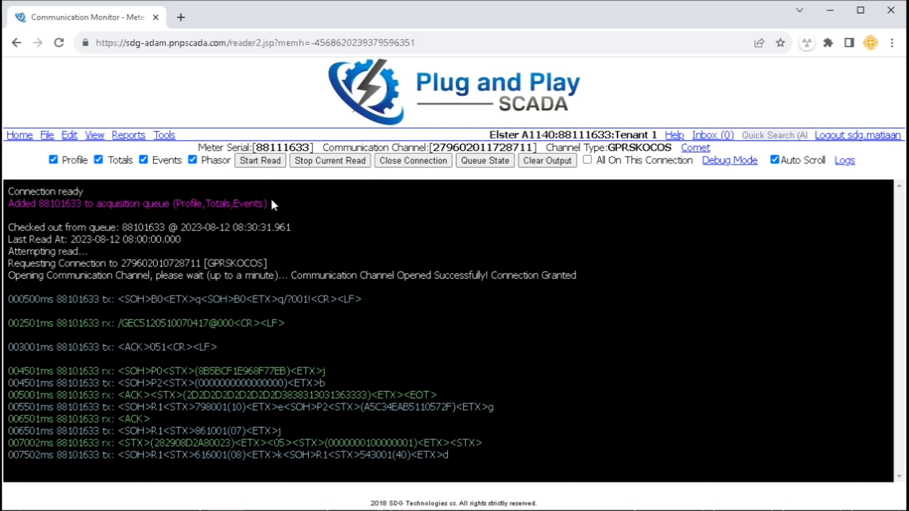
click(69, 138)
scroll(138, 494, down, 1)
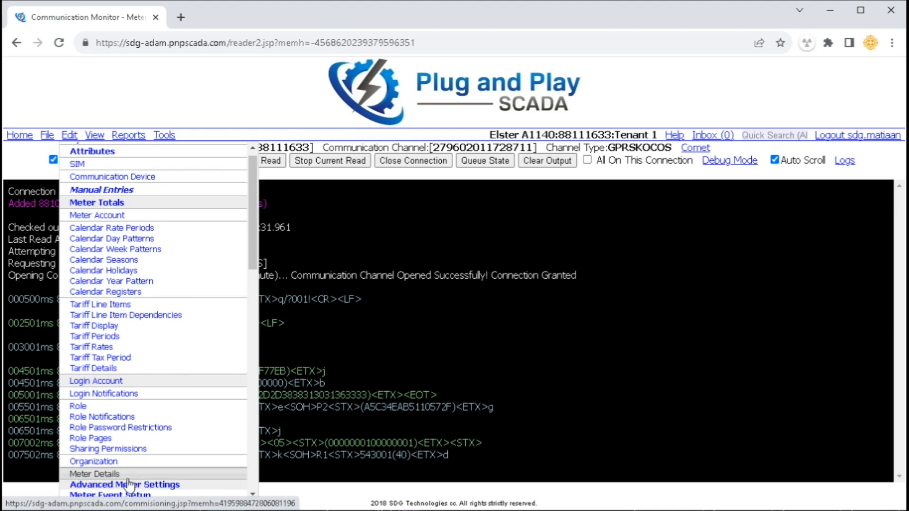
Check Sets to read in Advanced Meter Settings in a new tab, then return to the log
middle_click(135, 489)
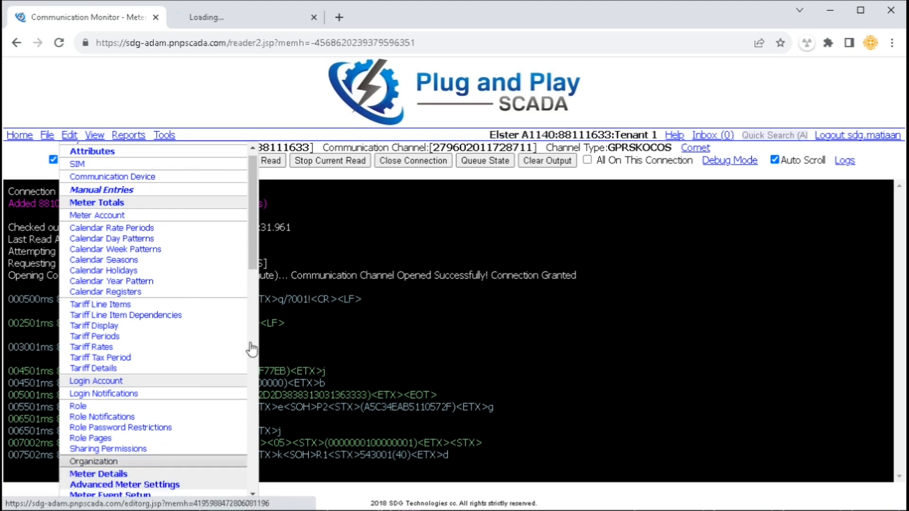
click(247, 18)
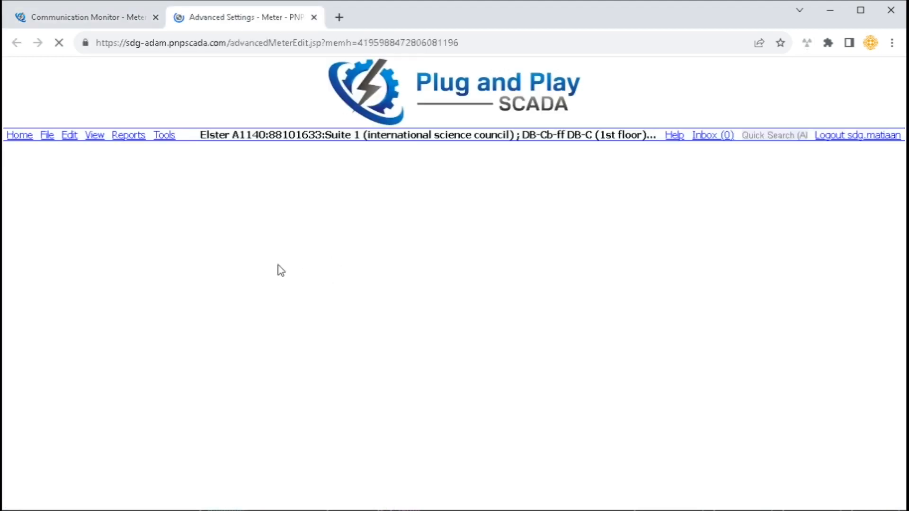
drag(68, 324, 87, 358)
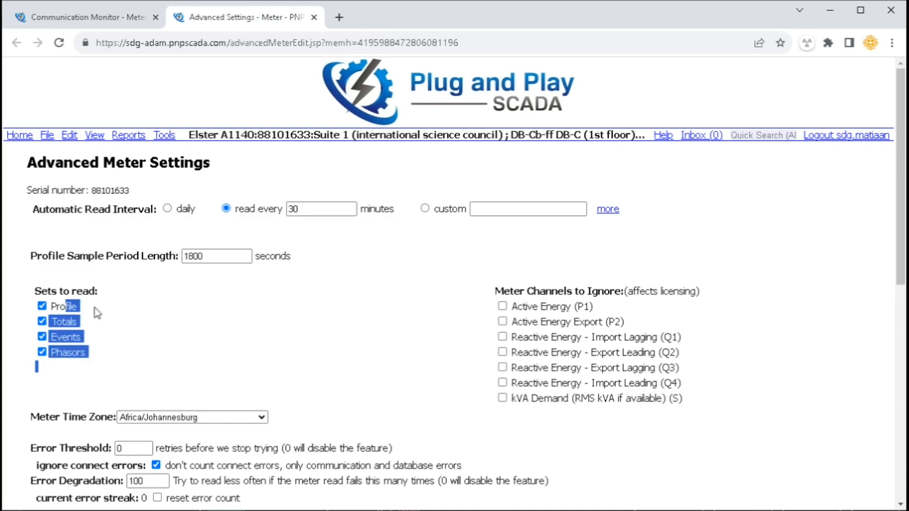
click(124, 18)
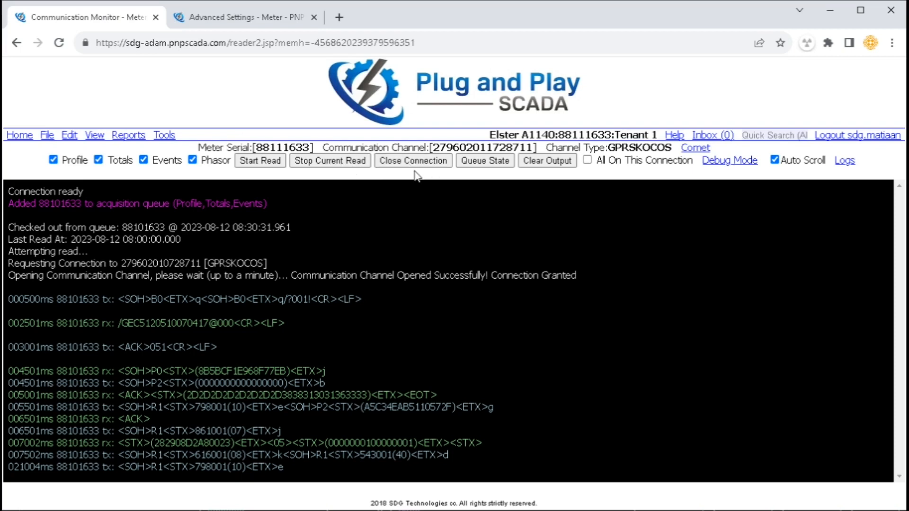
Show the Queue State and review the queued read's details
click(498, 163)
drag(61, 458, 316, 459)
click(523, 263)
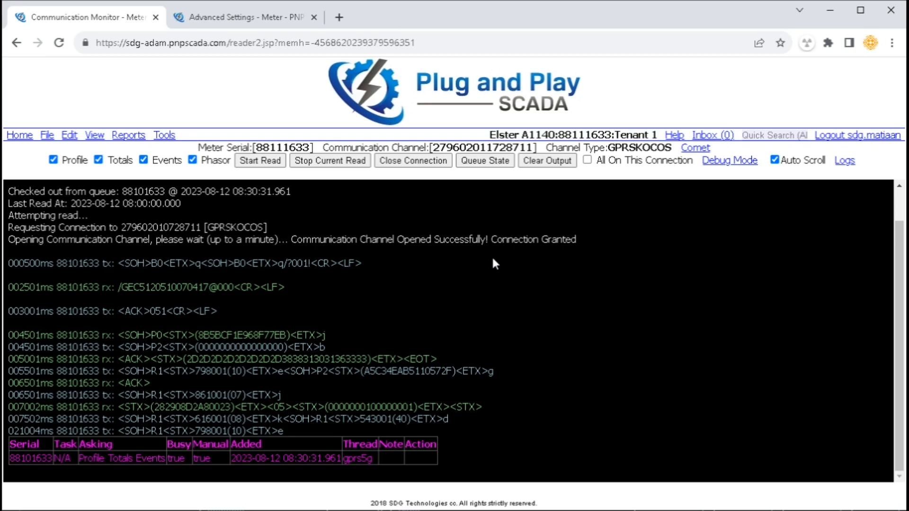
Clear the console output, toggle Auto Scroll off and on, and launch Debug Mode
click(547, 161)
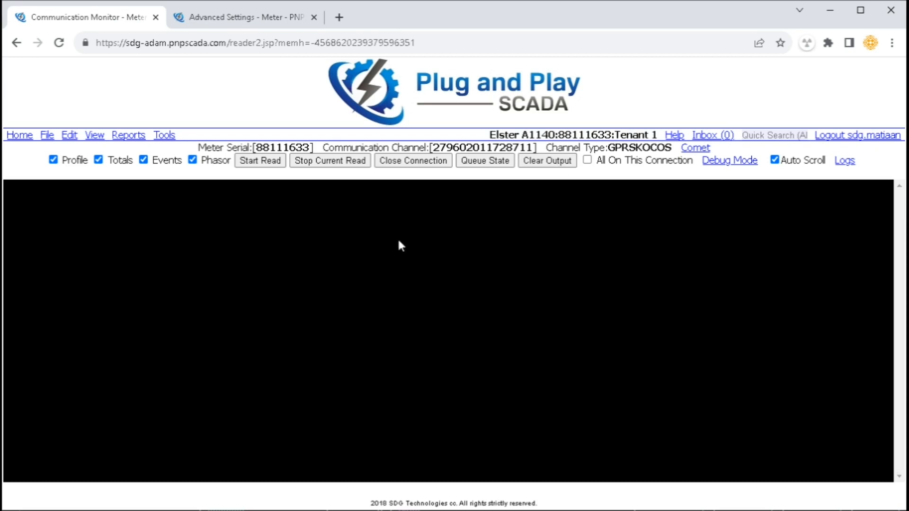
click(807, 163)
click(811, 165)
click(727, 162)
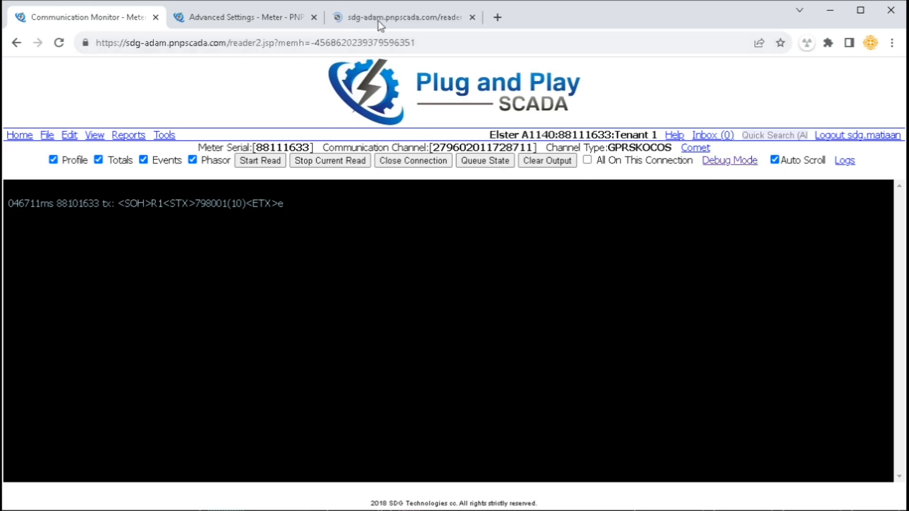
With Auto Scroll off, review the energy-totals timeout errors and open Read Attempts in a new tab
click(378, 19)
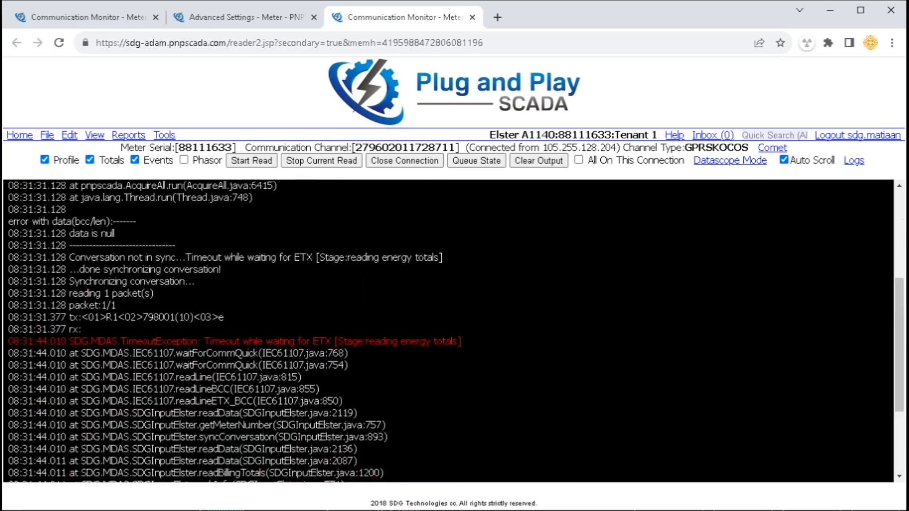
click(805, 163)
scroll(609, 286, up, 10)
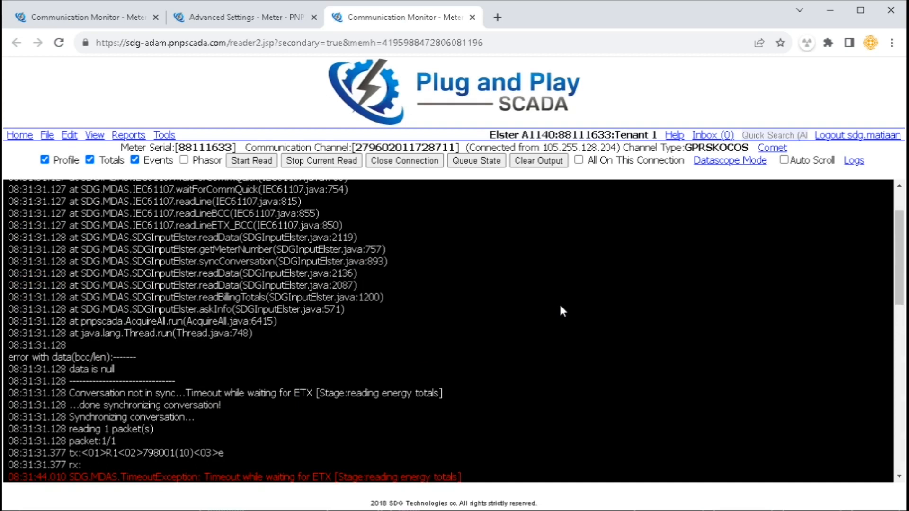
scroll(556, 308, down, 5)
drag(198, 278, 433, 278)
click(496, 350)
scroll(495, 352, up, 5)
drag(318, 227, 451, 227)
scroll(506, 357, down, 10)
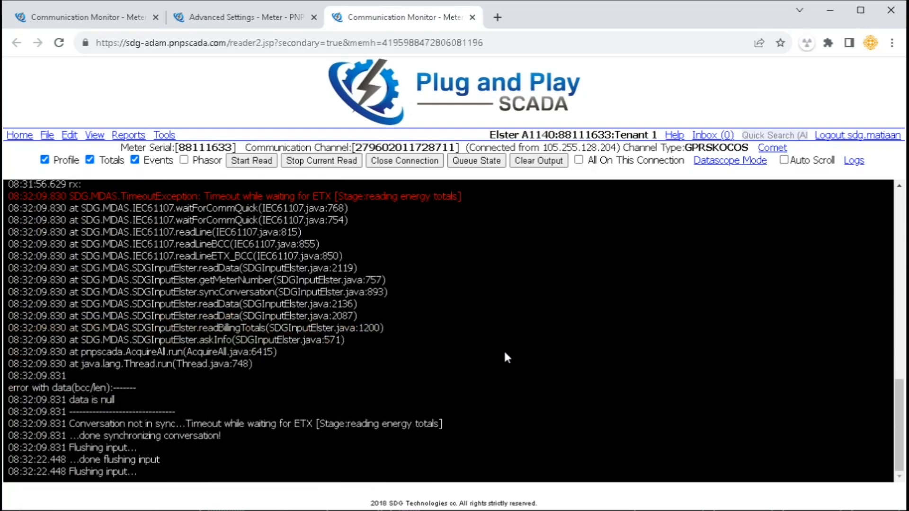
middle_click(854, 161)
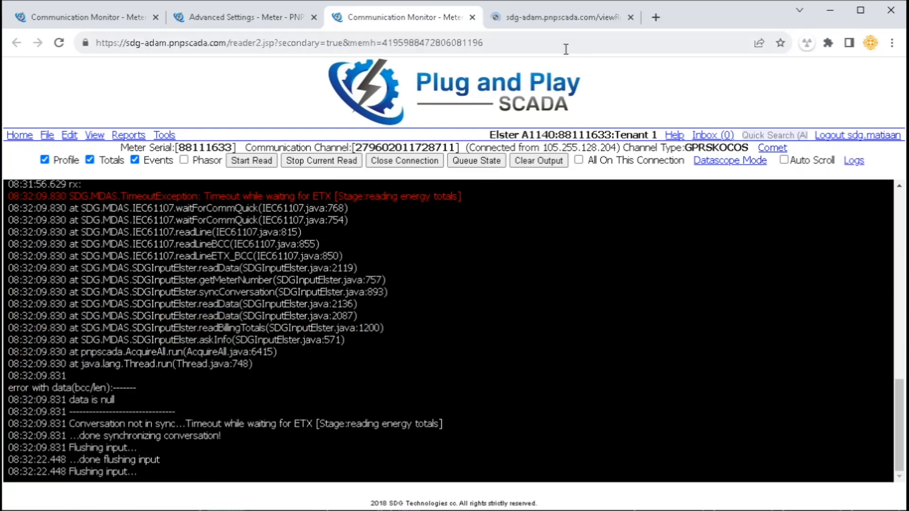
View the Read Attempts list, then return to the first monitor showing the read's Success summary
click(566, 26)
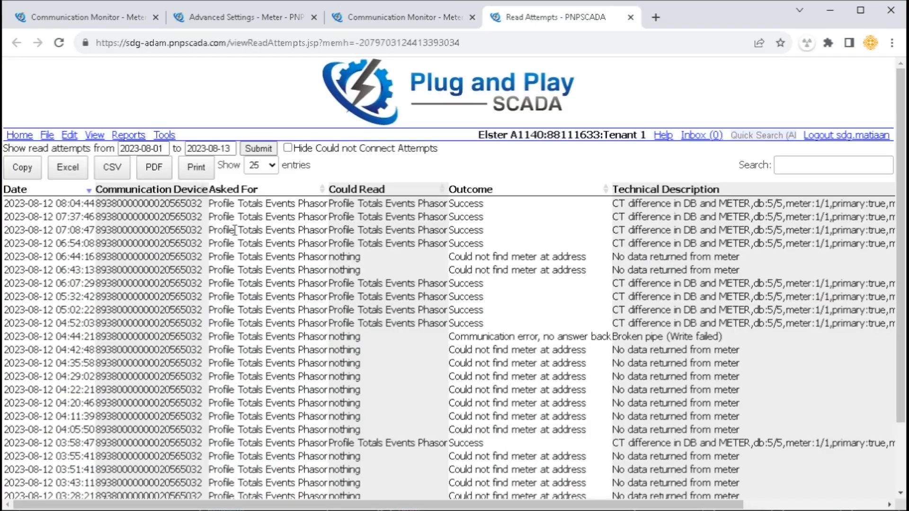
click(112, 20)
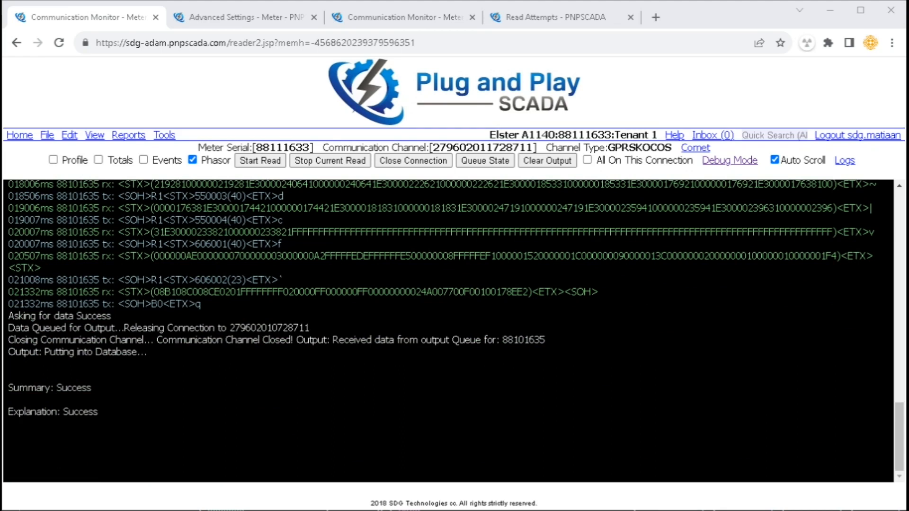
drag(68, 316, 102, 316)
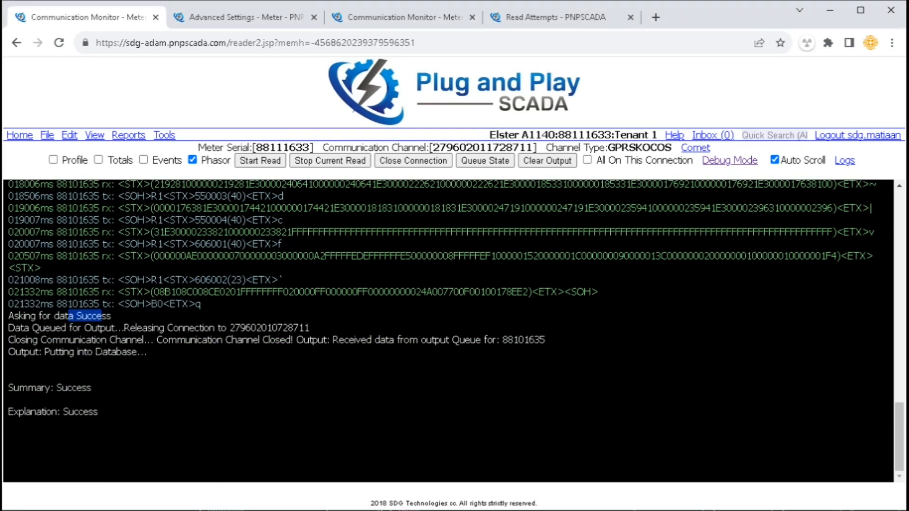
drag(57, 387, 94, 389)
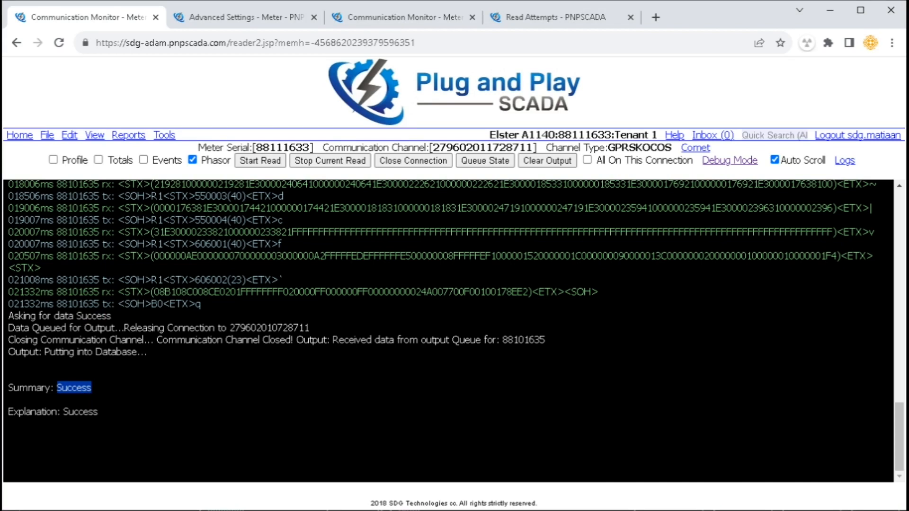
drag(57, 411, 192, 413)
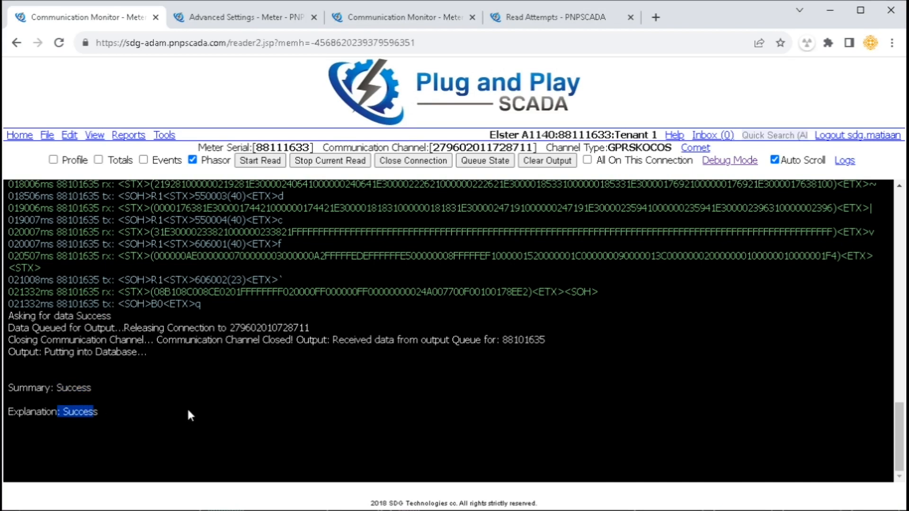
click(188, 410)
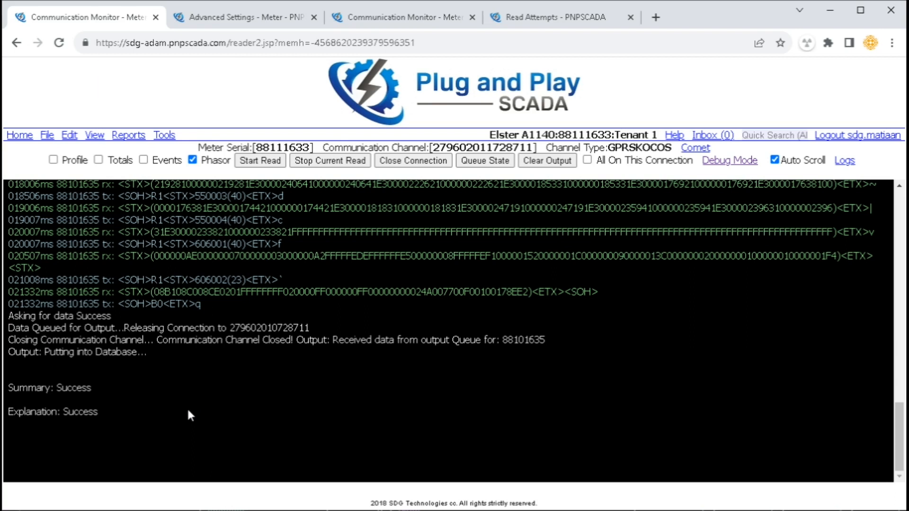
drag(74, 315, 111, 316)
drag(56, 388, 93, 412)
Open Meter Read Logs and review the newest attempt's communication error and Broken pipe description
click(143, 409)
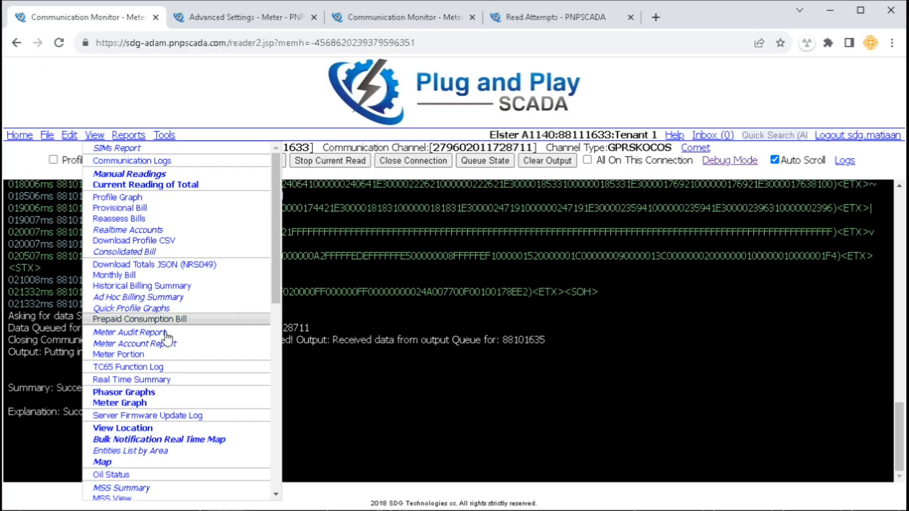
scroll(175, 397, down, 5)
click(149, 320)
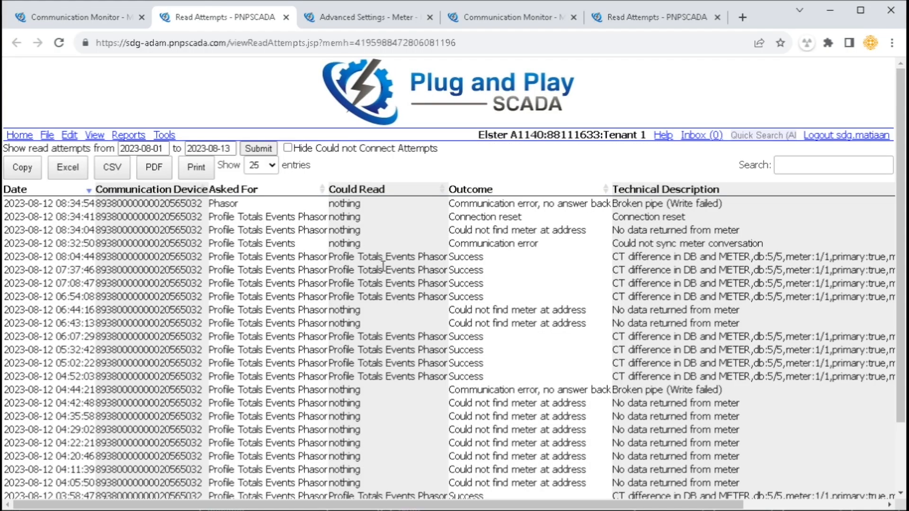
drag(144, 203, 320, 229)
drag(211, 244, 301, 244)
drag(223, 258, 309, 261)
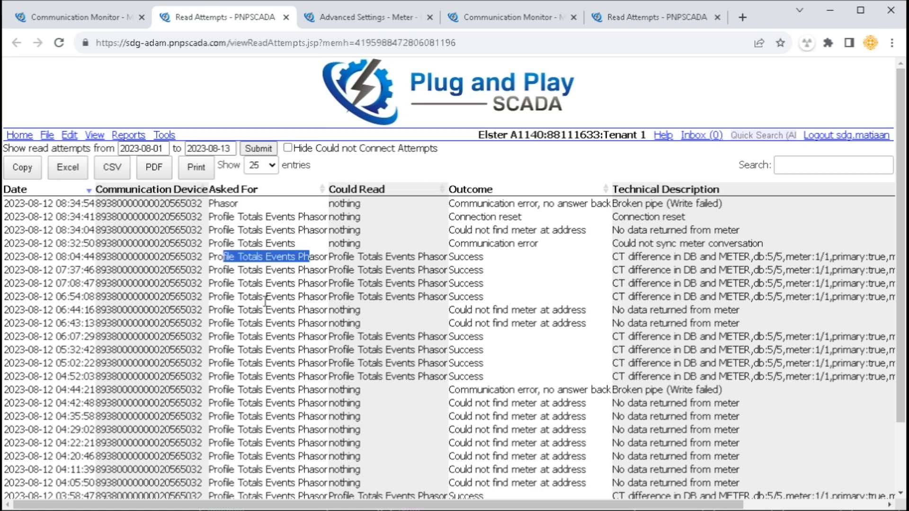
drag(470, 203, 541, 204)
drag(625, 205, 720, 204)
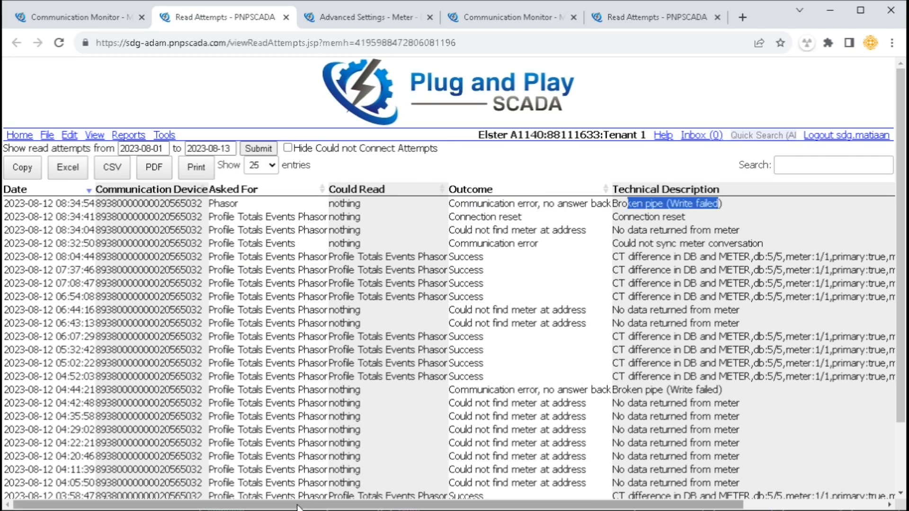
Check the Prior Maxdate values and download the newest attempt's raw data file
drag(298, 504, 440, 504)
drag(756, 204, 840, 204)
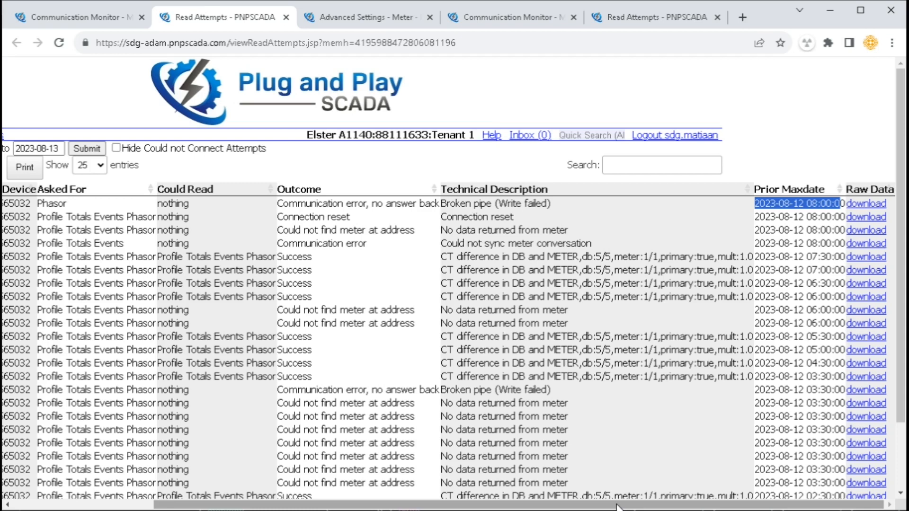
drag(771, 468, 801, 447)
click(799, 425)
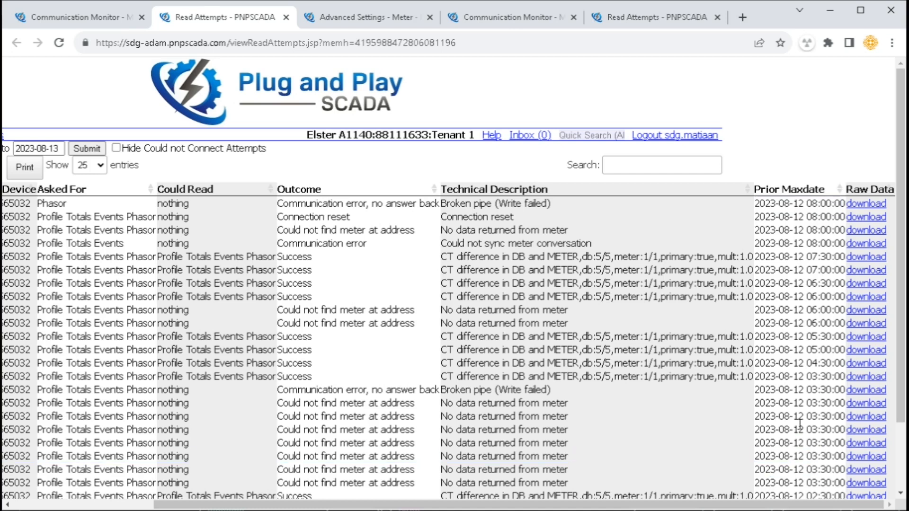
click(864, 205)
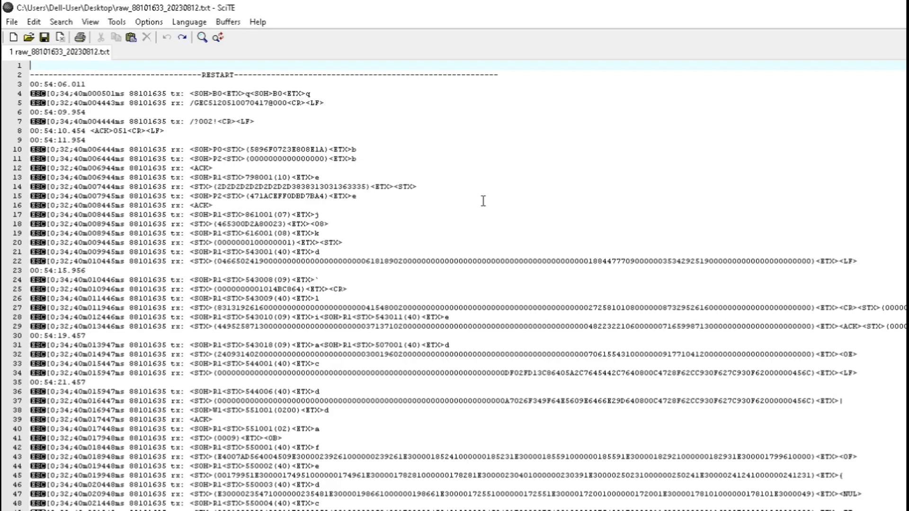
Leave SciTE and return to the Read Attempts list in Chrome
key(alt+Tab)
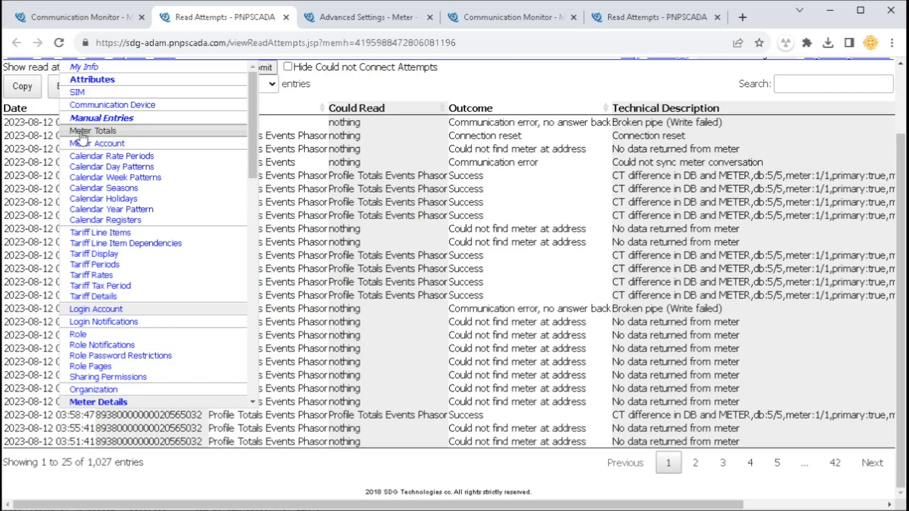
Open Meter Totals for meter 68111769 and review the kWh totals with their Active Import and Reactive headings
click(83, 135)
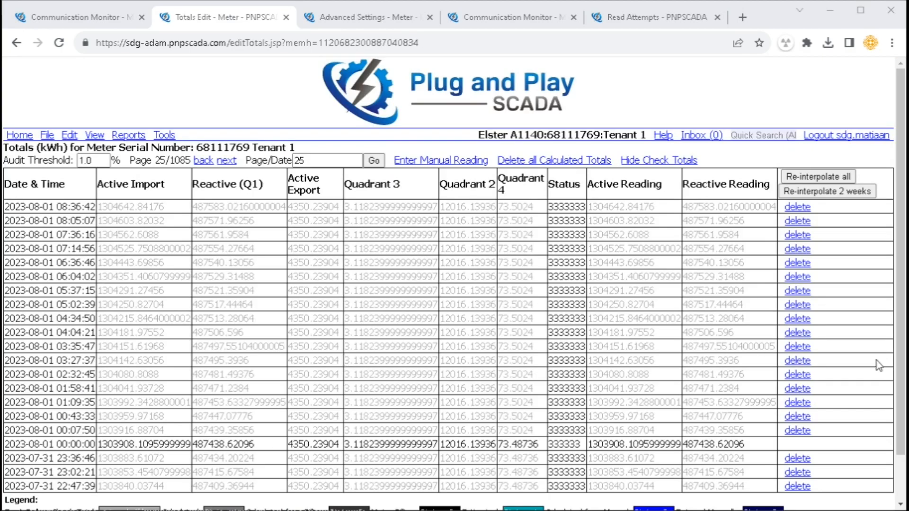
scroll(850, 362, down, 2)
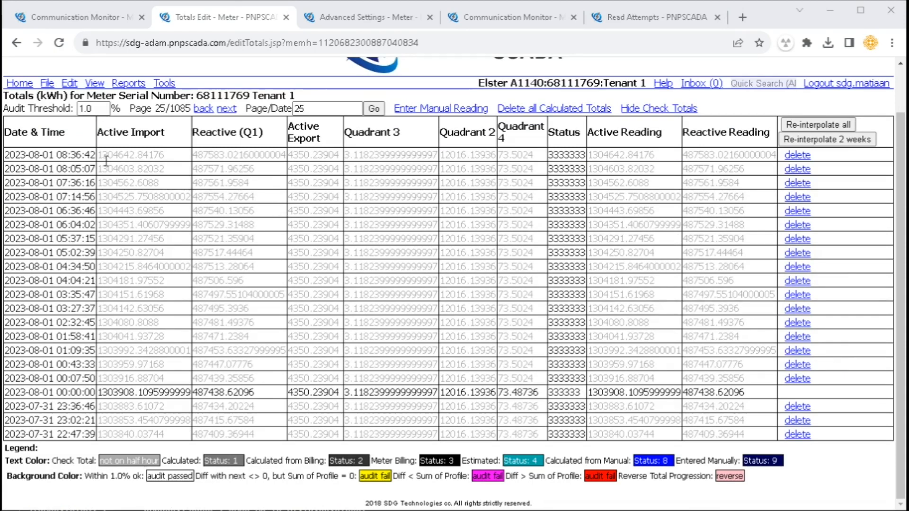
drag(58, 168, 113, 169)
drag(265, 182, 308, 183)
click(143, 227)
drag(32, 134, 166, 135)
drag(225, 132, 589, 162)
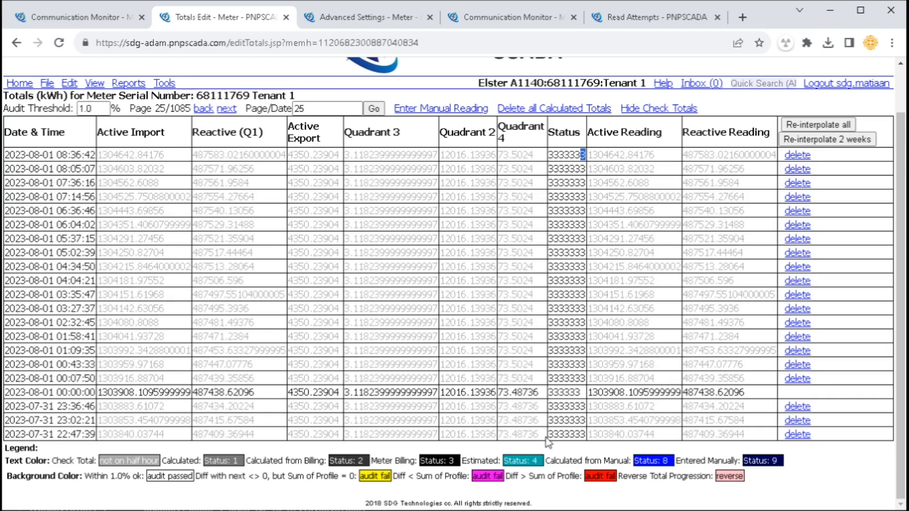
drag(194, 462, 776, 466)
click(181, 459)
drag(180, 459, 242, 462)
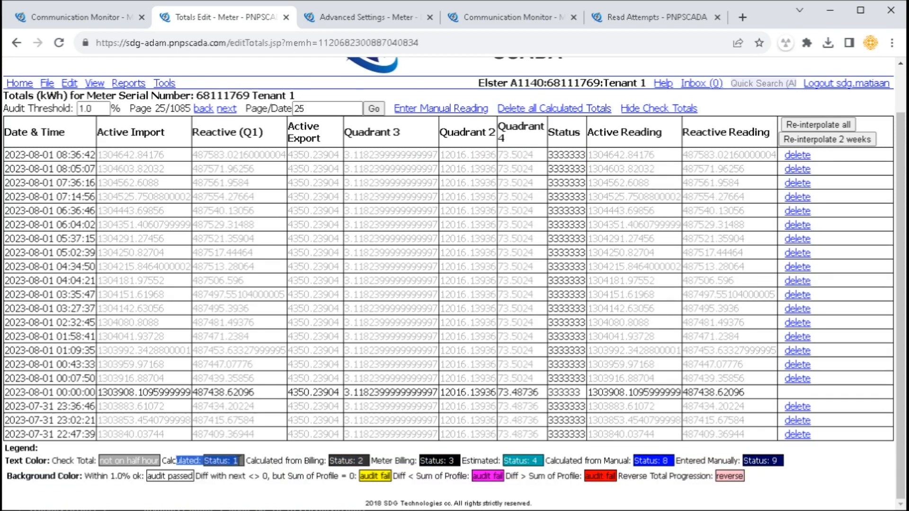
drag(388, 459, 419, 460)
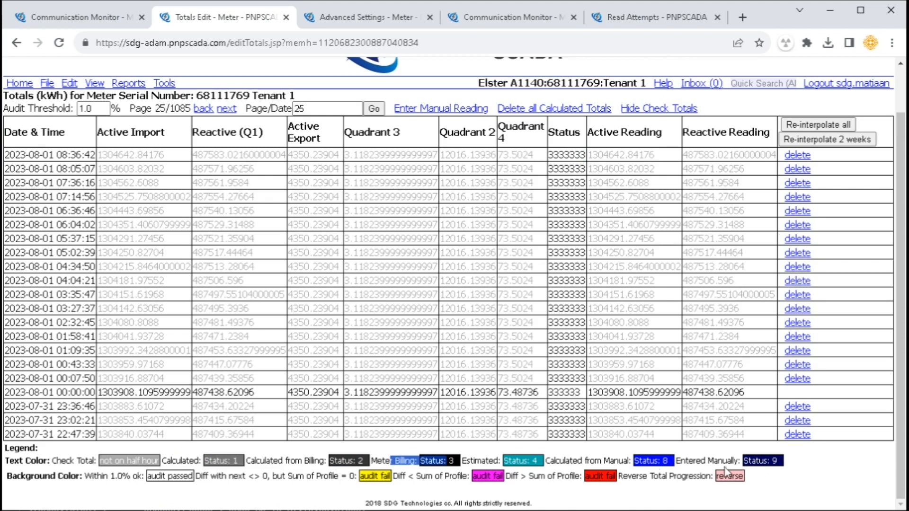
drag(697, 460, 784, 462)
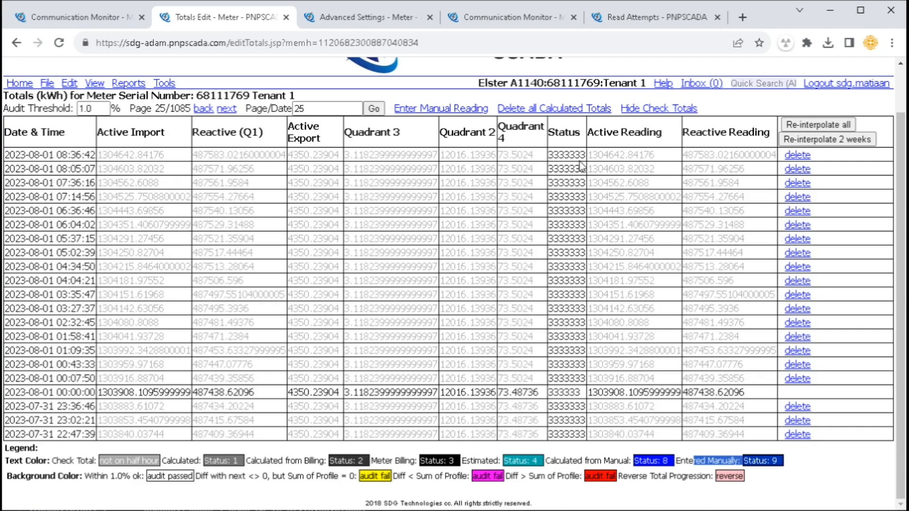
click(578, 392)
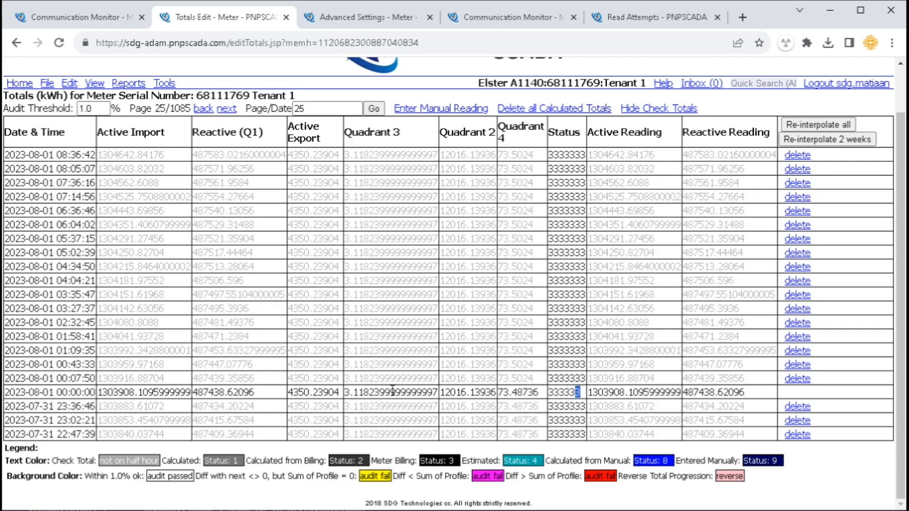
drag(123, 392, 236, 394)
click(568, 396)
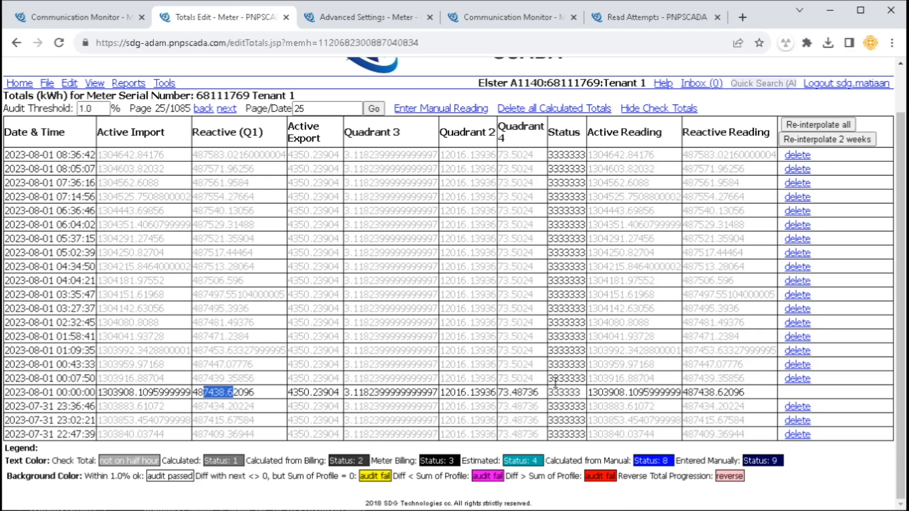
drag(553, 379, 548, 379)
drag(55, 379, 97, 378)
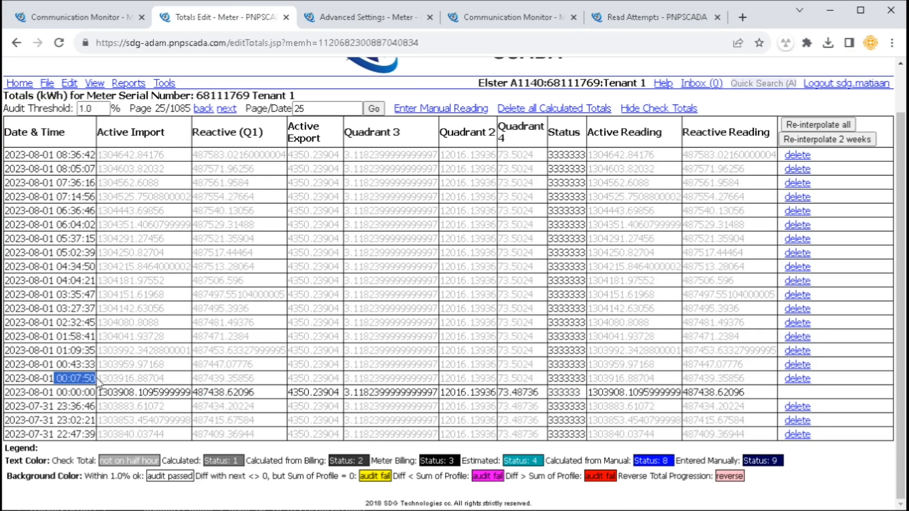
drag(103, 461, 158, 462)
drag(77, 378, 95, 389)
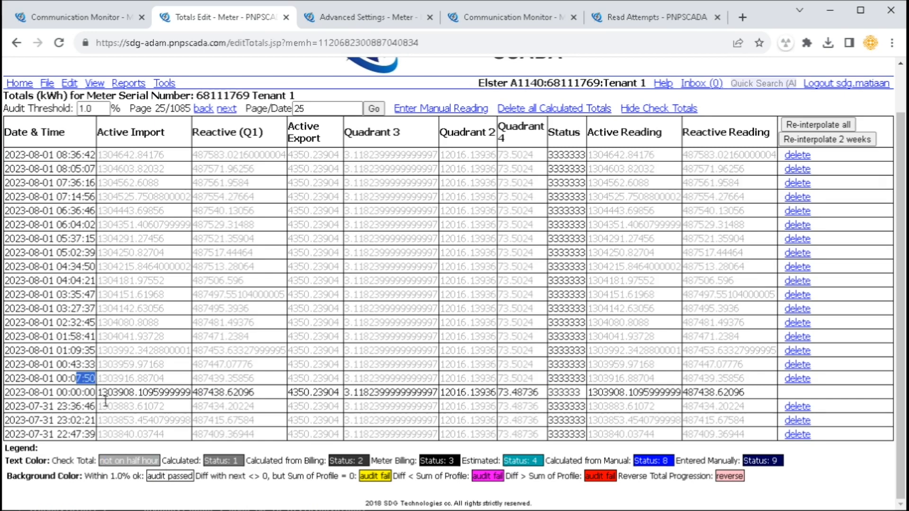
drag(597, 132, 655, 133)
drag(602, 154, 634, 155)
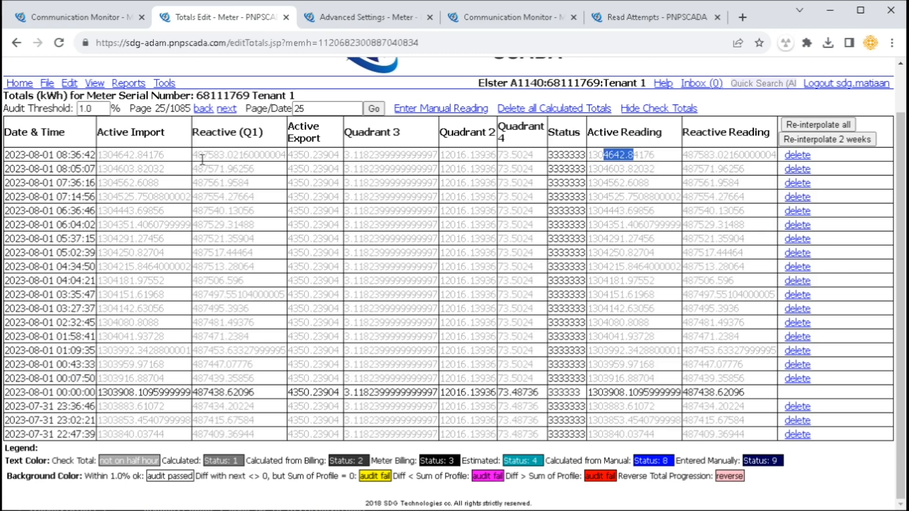
drag(108, 155, 148, 155)
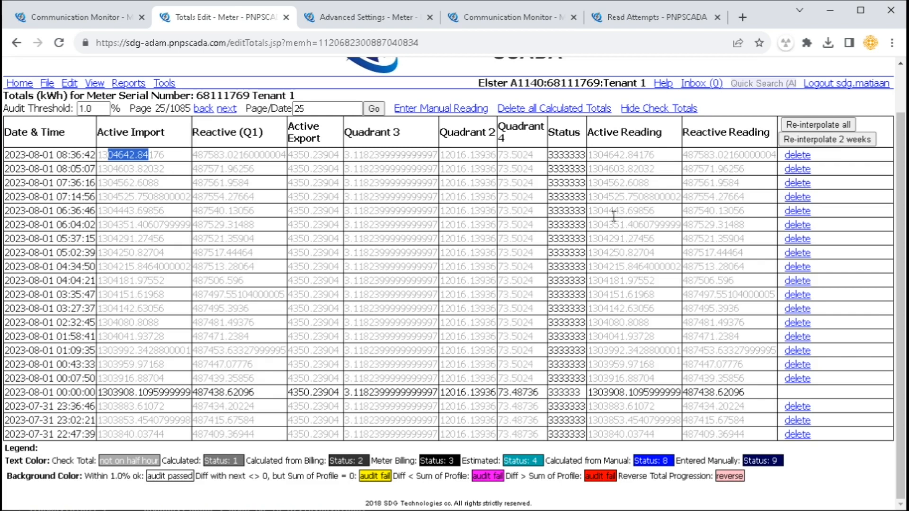
drag(603, 154, 645, 155)
click(649, 155)
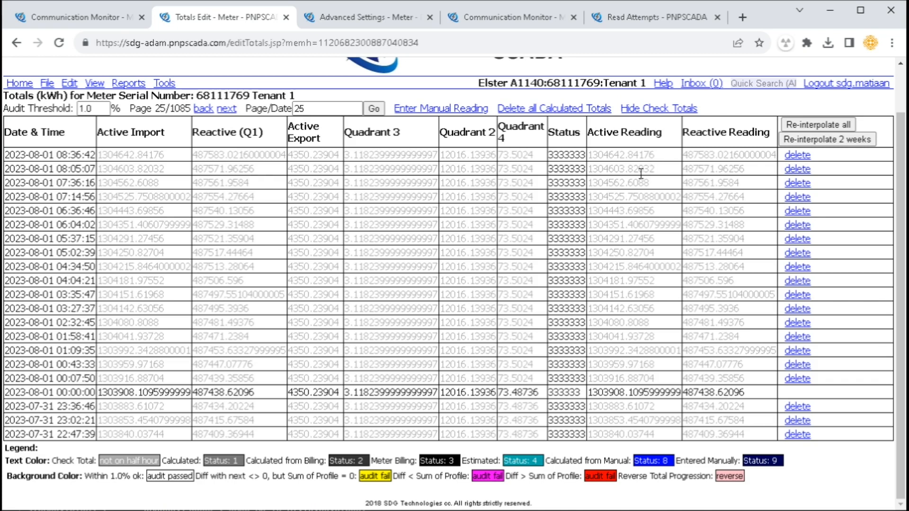
click(361, 19)
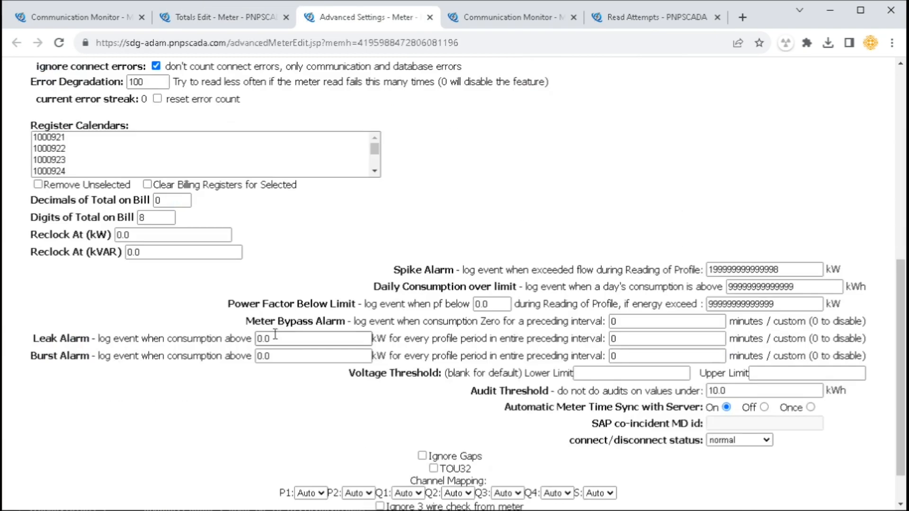
drag(44, 200, 201, 222)
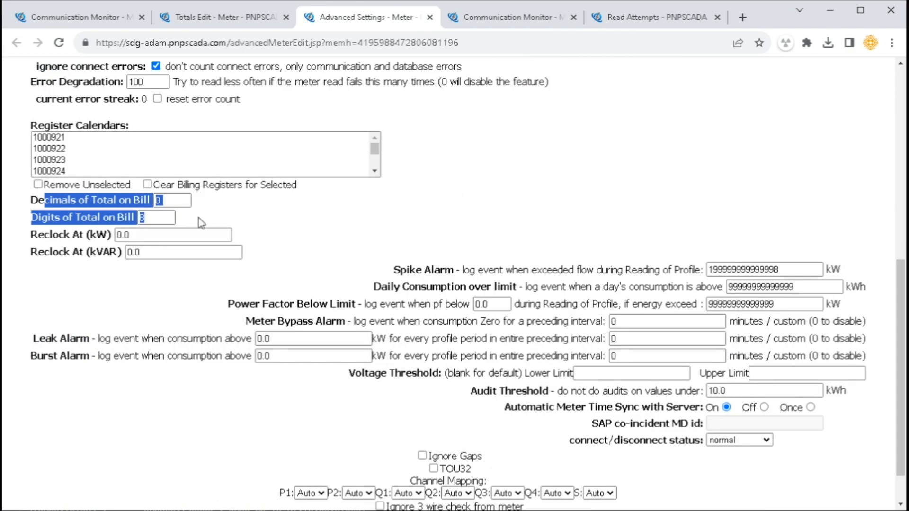
click(221, 217)
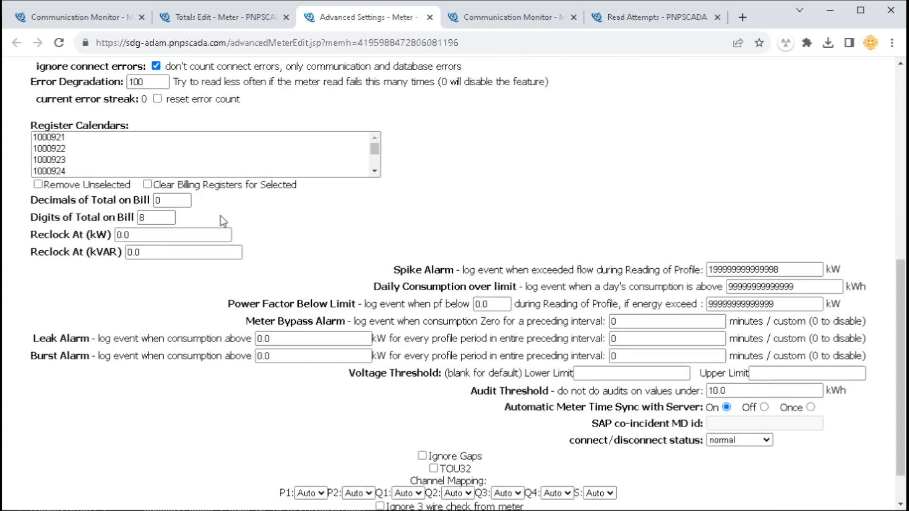
On the Totals Edit tab, review the Reactive (Q1) column and each row's delete link
click(234, 19)
drag(686, 132, 751, 133)
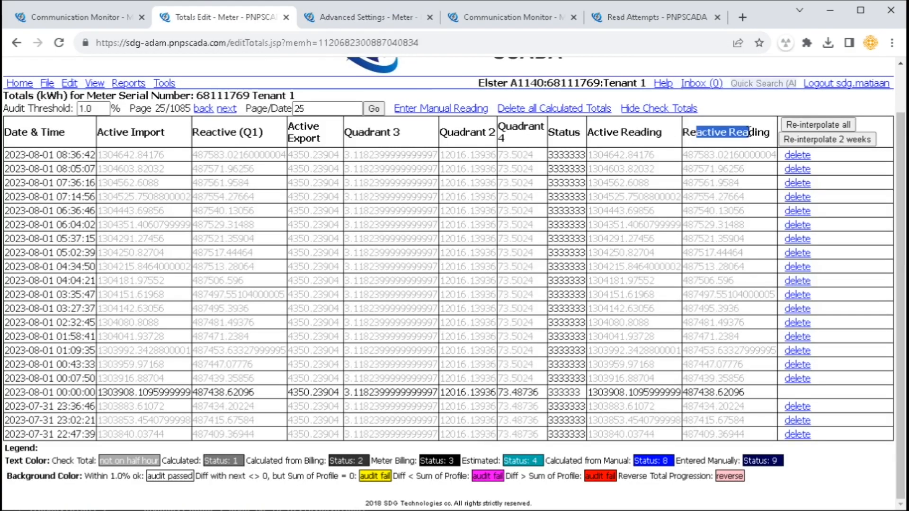
drag(199, 133, 247, 152)
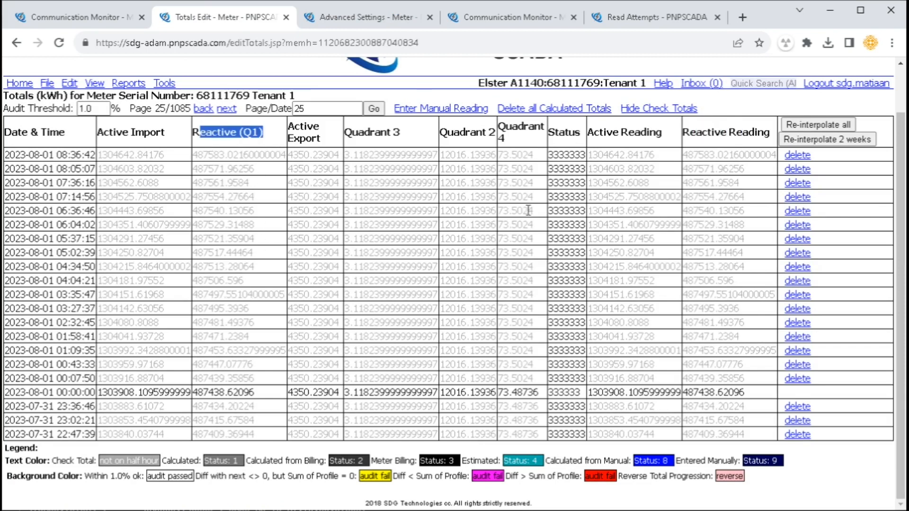
click(769, 175)
drag(853, 164, 777, 165)
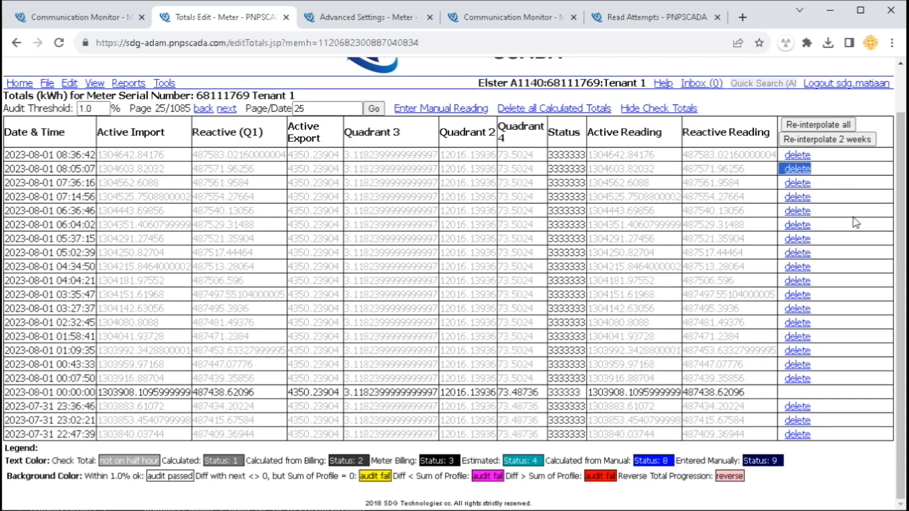
click(840, 300)
drag(826, 160, 797, 157)
drag(814, 377, 678, 389)
click(824, 393)
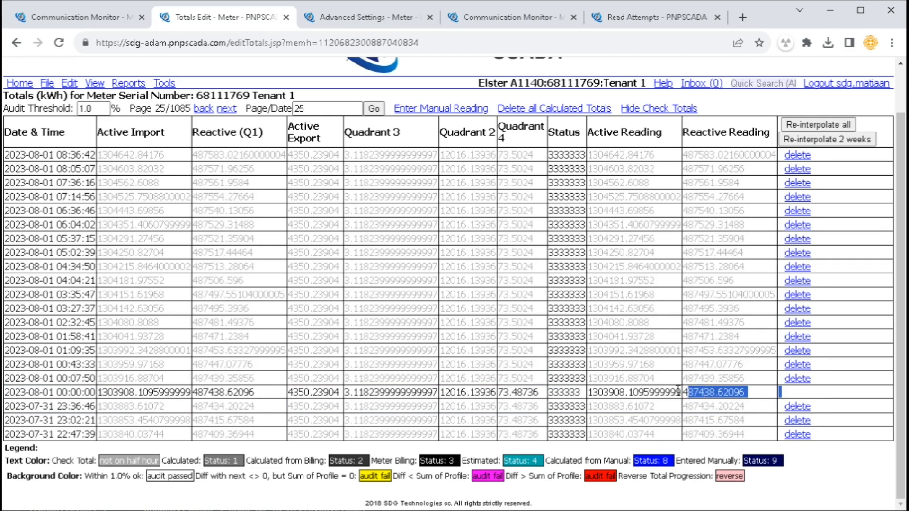
click(579, 396)
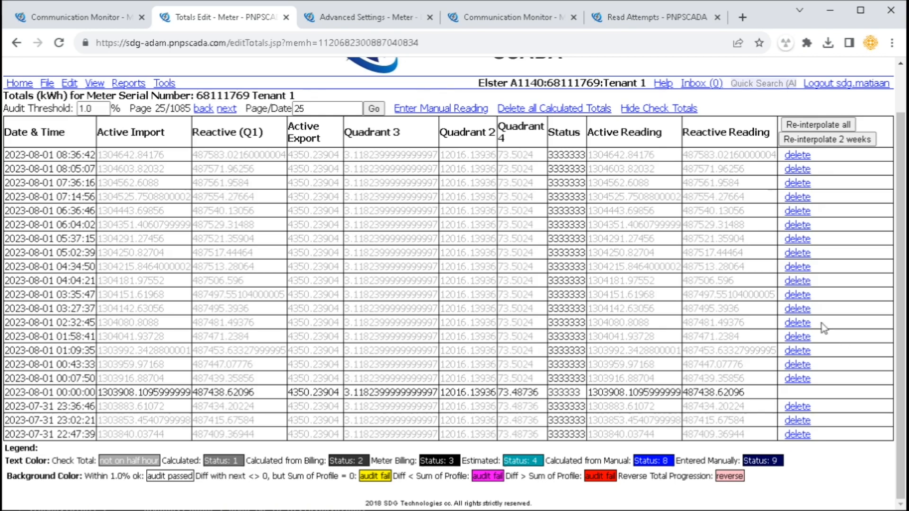
Check the 1.0% Audit Threshold, page count 25/1085, and the legend below the table
scroll(823, 326, up, 2)
drag(10, 160, 132, 161)
click(136, 160)
double_click(89, 160)
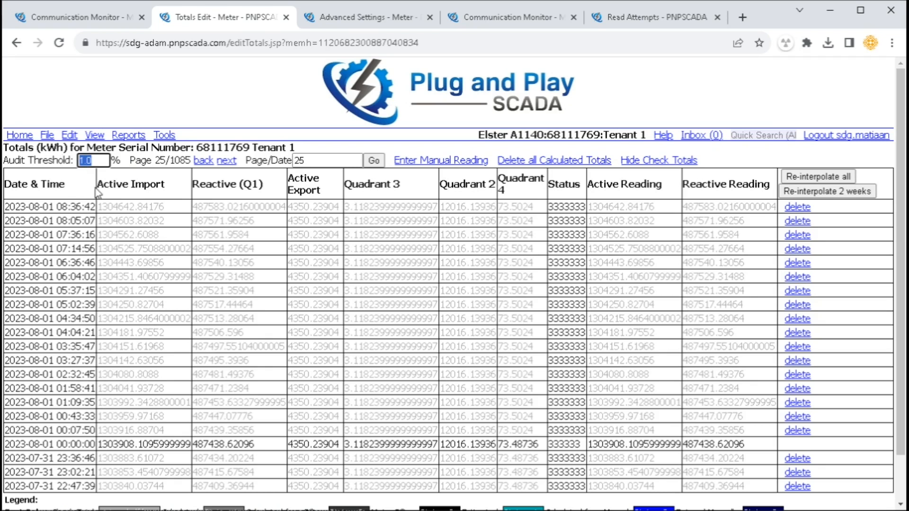
drag(136, 161, 169, 161)
click(174, 182)
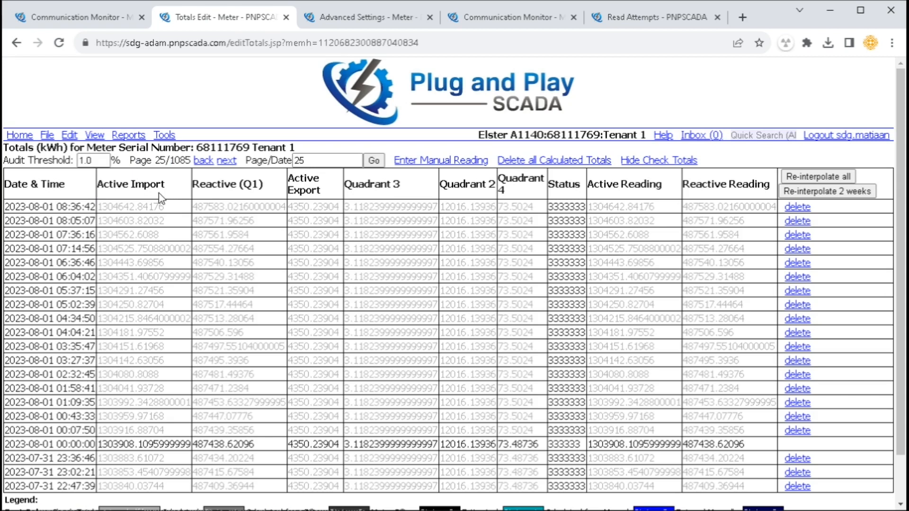
scroll(104, 186, down, 1)
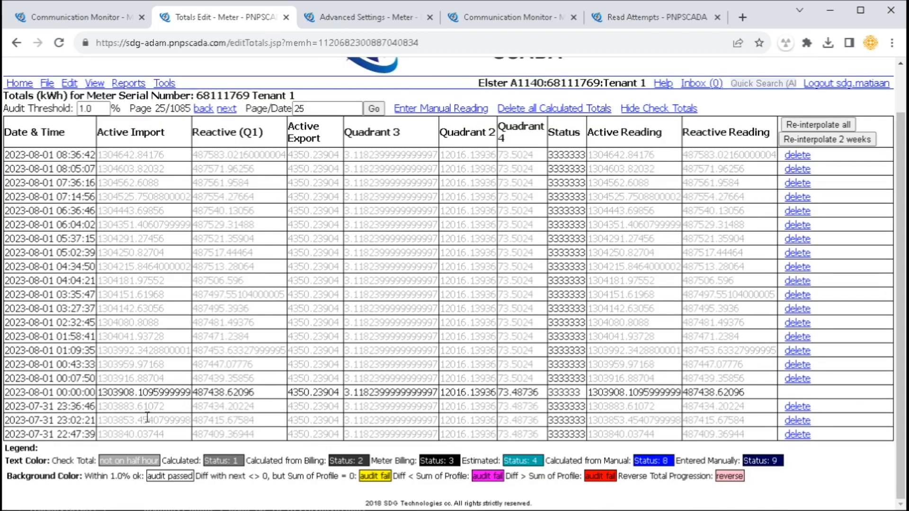
drag(246, 475, 742, 475)
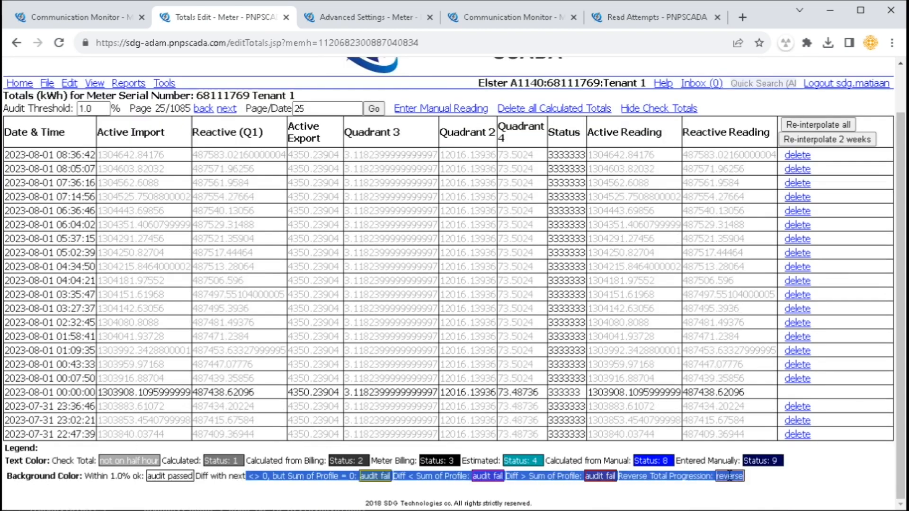
click(729, 475)
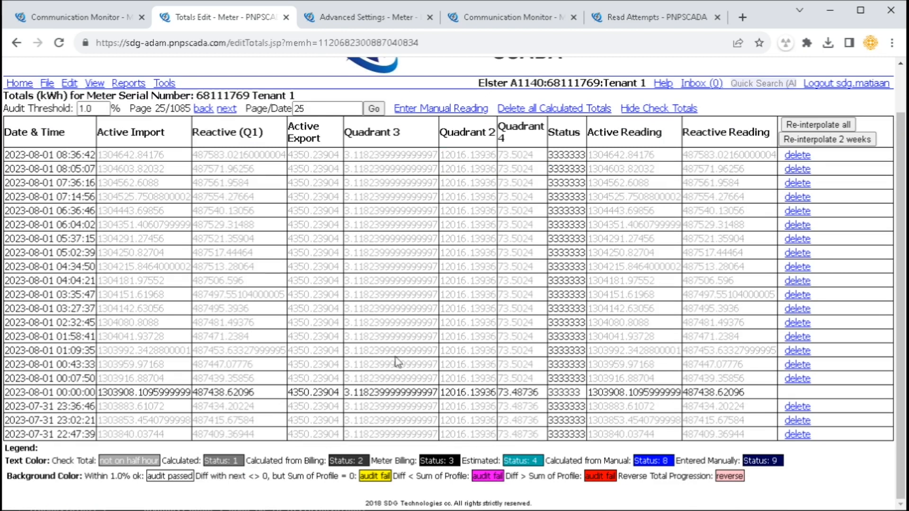
Add a manual-reading entry row and review its date, Active Import and Unscaled/Scaled fields
click(440, 108)
drag(93, 155, 7, 156)
click(130, 156)
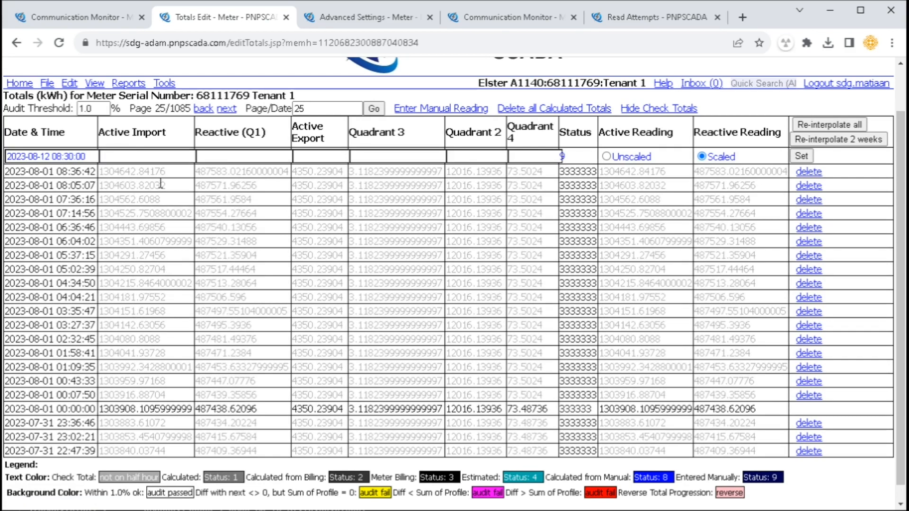
drag(629, 153, 732, 156)
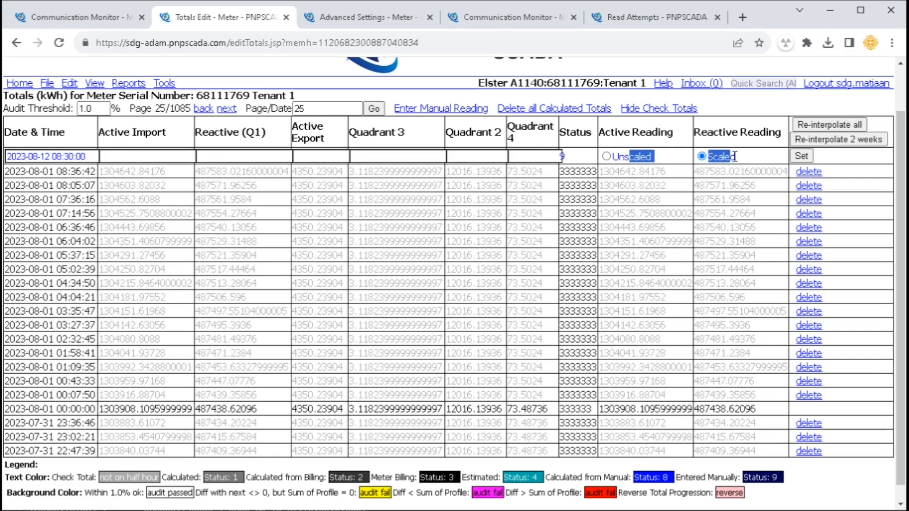
click(737, 162)
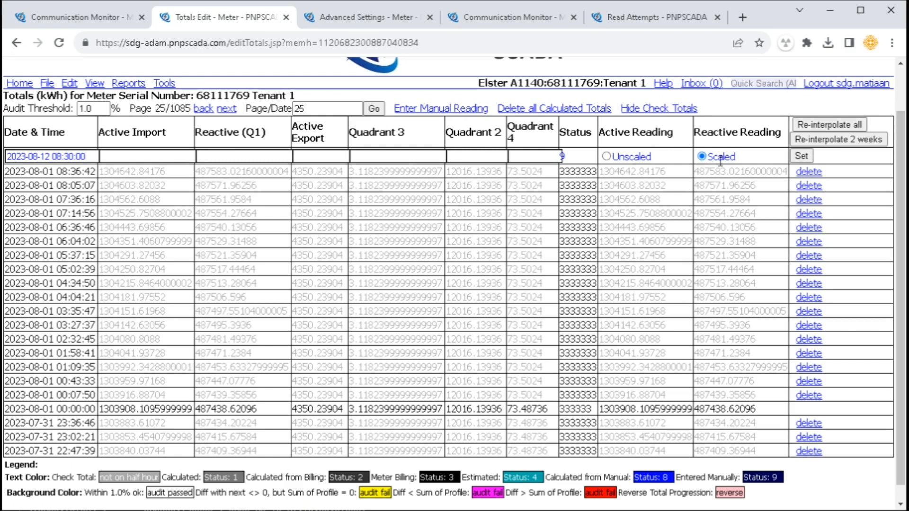
Open Meter Details in a new tab, note its multiplier setting, then return to Totals Edit
click(70, 84)
click(97, 416)
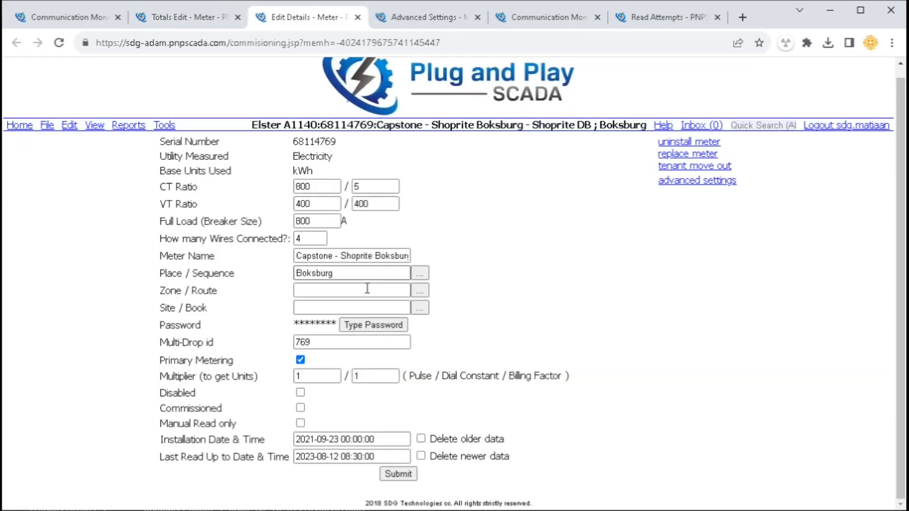
drag(169, 376, 433, 394)
click(191, 18)
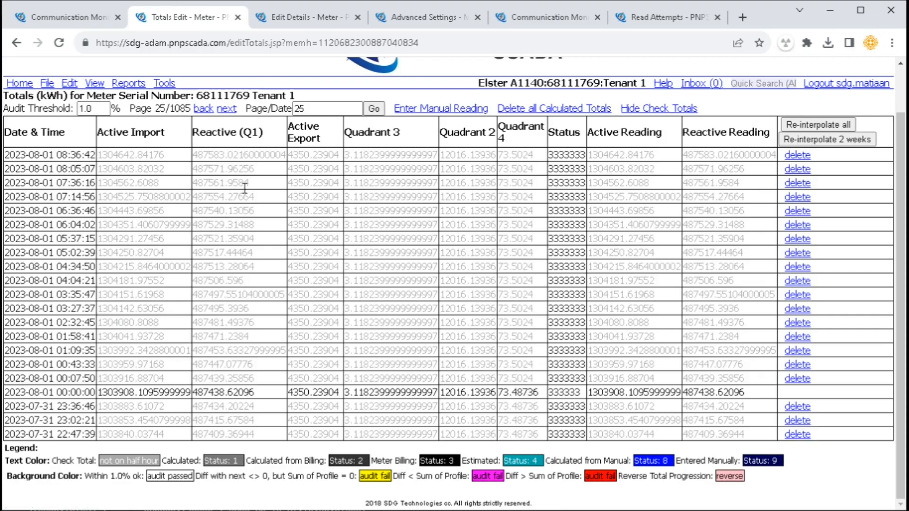
Open View > Meter Totals, then Bulk Capture Manual Readings in a separate tab
mouse_move(99, 85)
scroll(131, 358, down, 8)
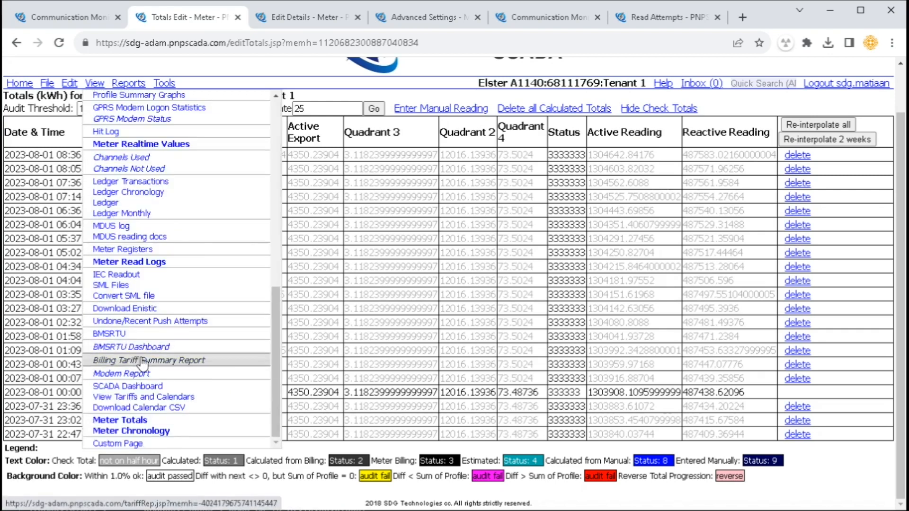
click(134, 421)
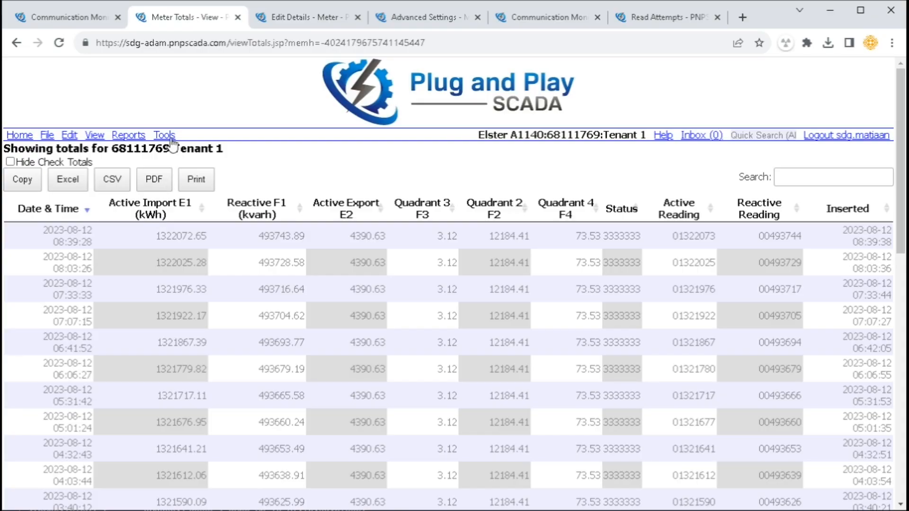
click(172, 142)
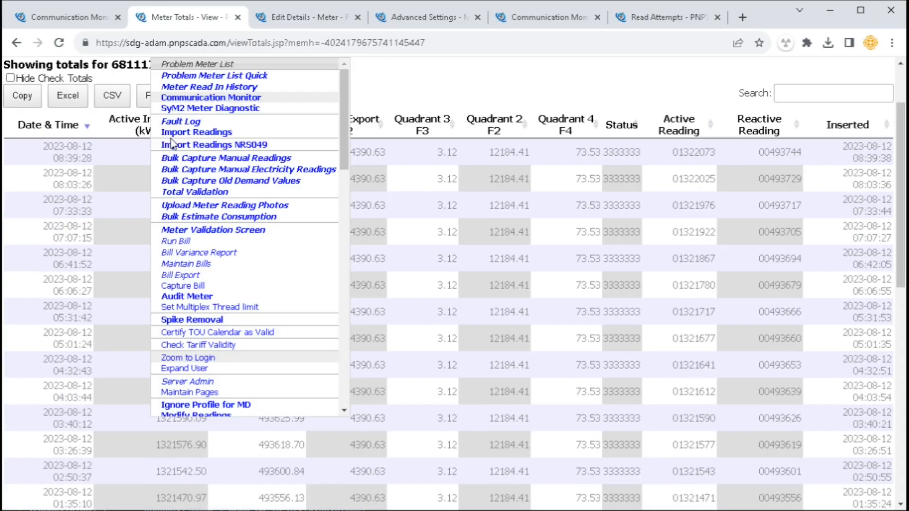
middle_click(220, 160)
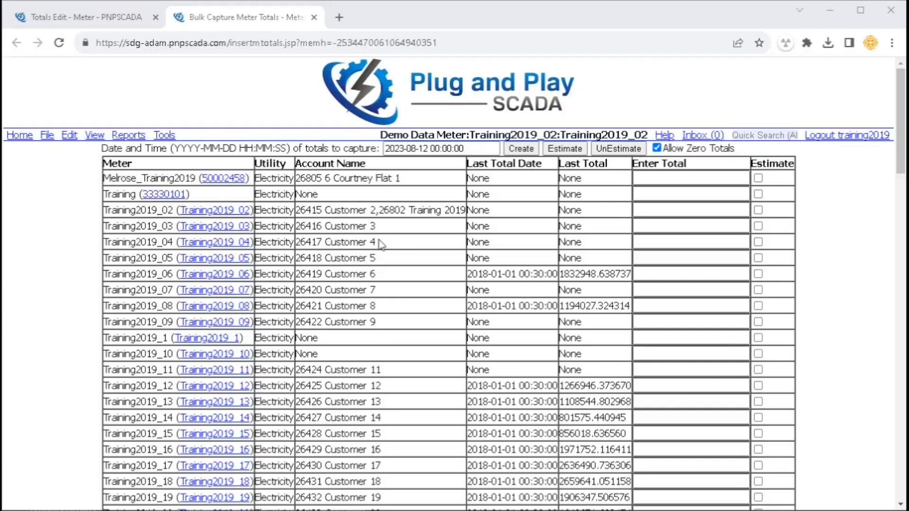
Copy Training2019_06's last total 1832948.638737 into its Enter Total box
drag(118, 195, 124, 306)
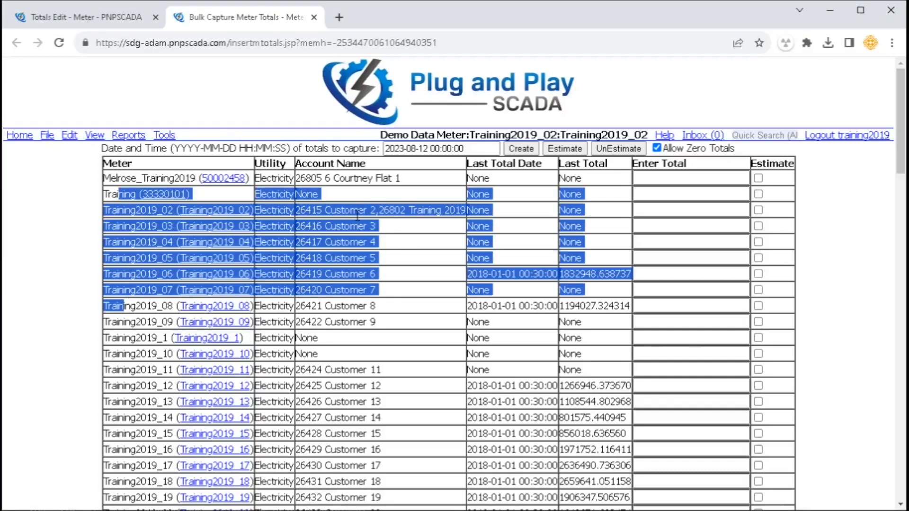
click(322, 210)
drag(471, 160, 589, 168)
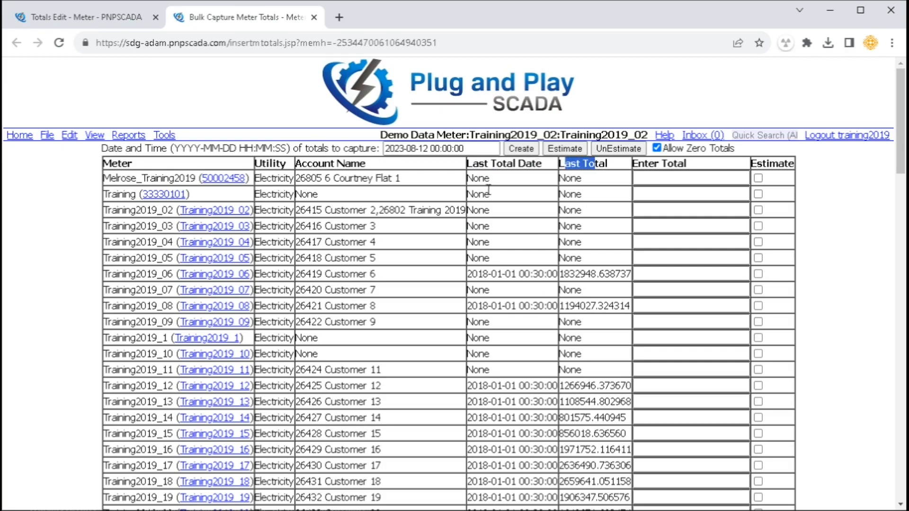
click(665, 177)
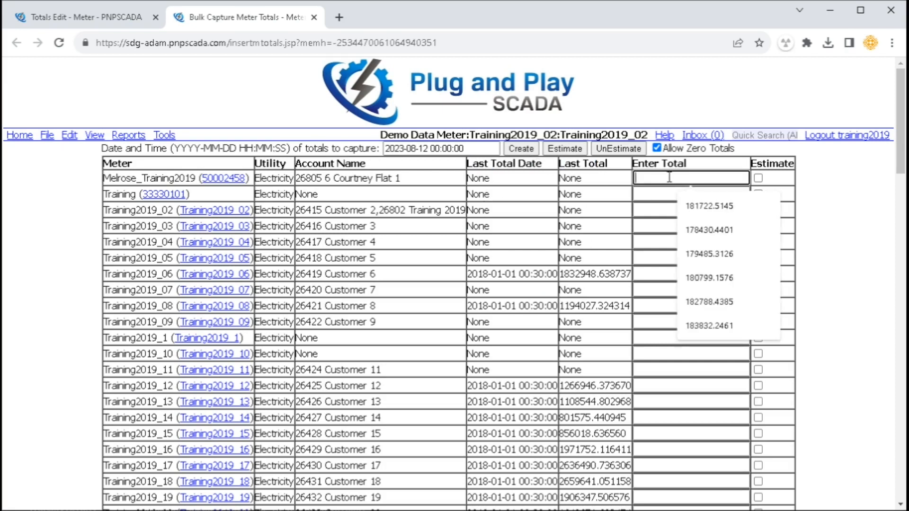
click(620, 272)
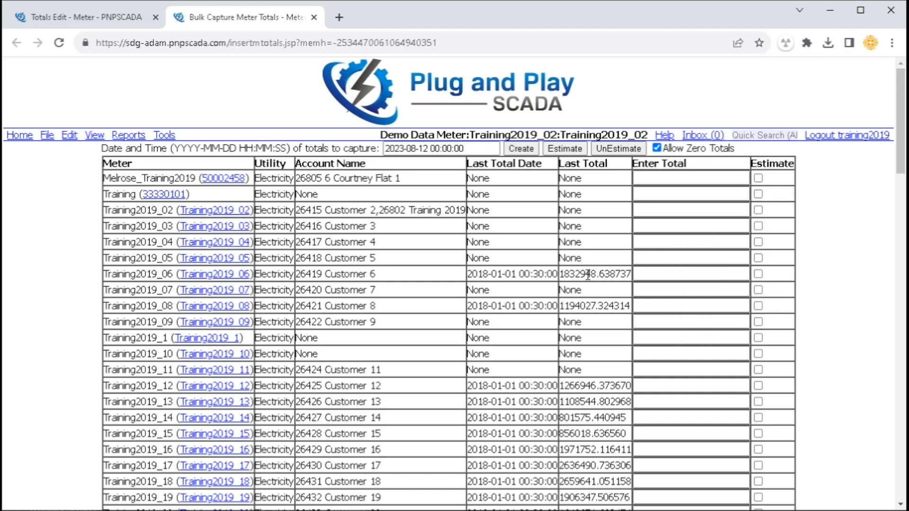
double_click(587, 275)
drag(587, 275, 663, 286)
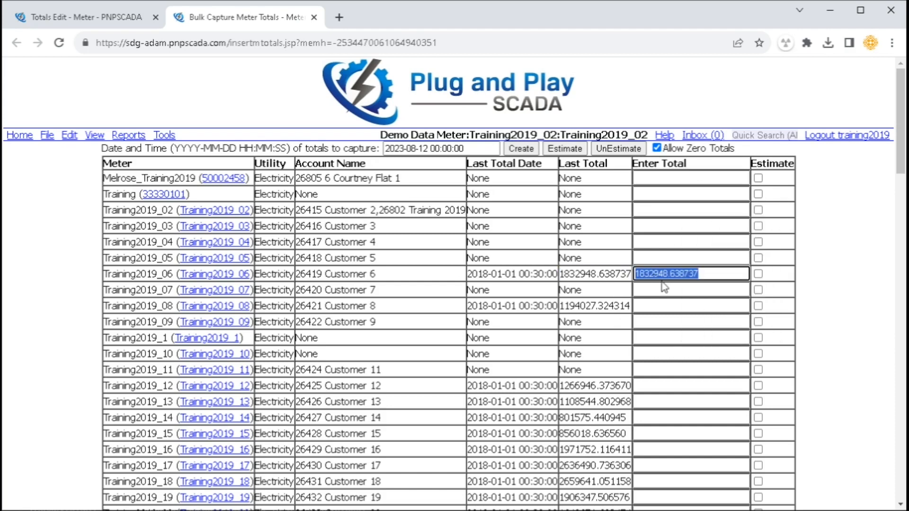
click(466, 148)
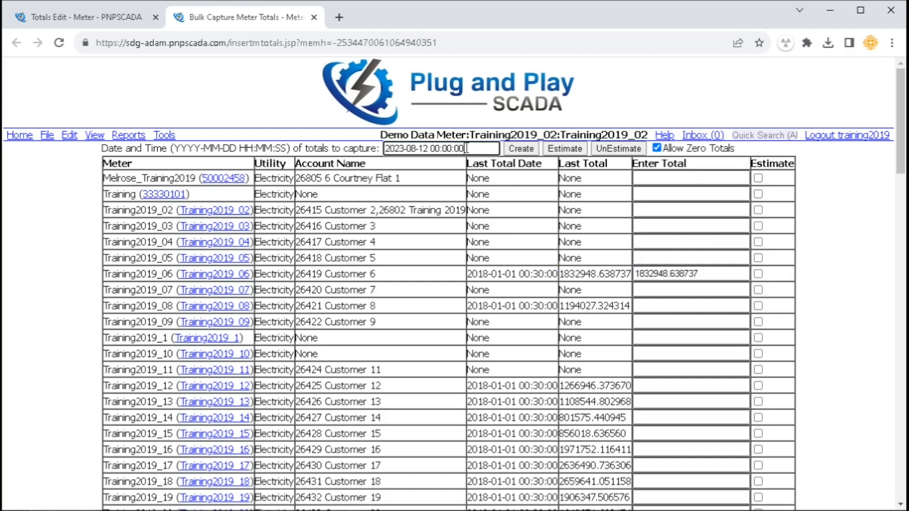
drag(466, 148, 373, 148)
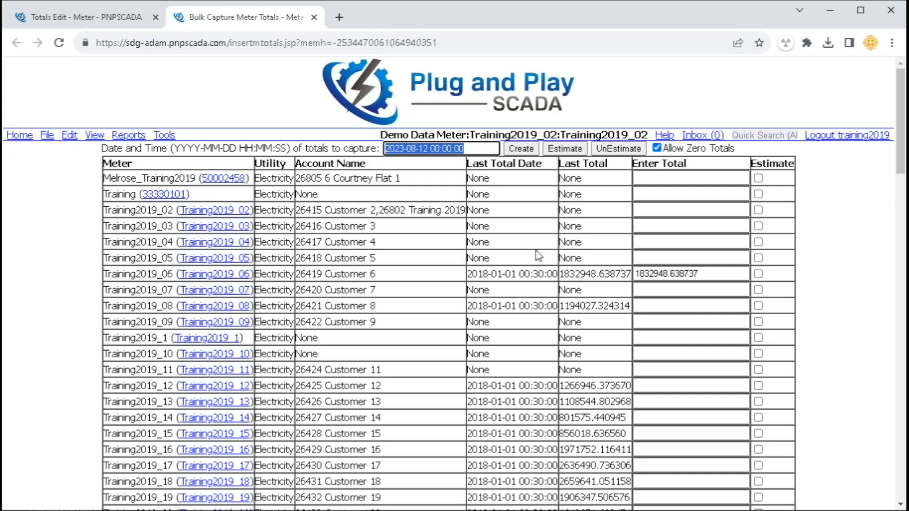
click(489, 259)
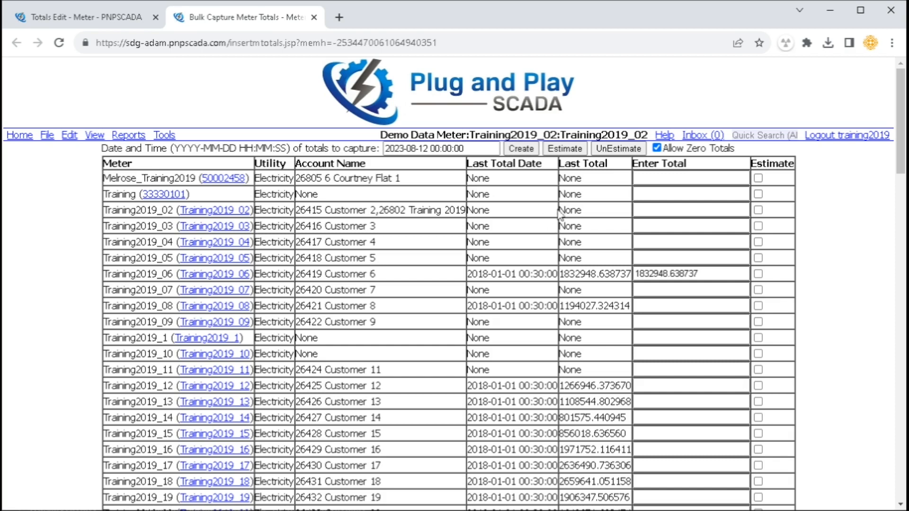
click(758, 274)
shift+click(758, 338)
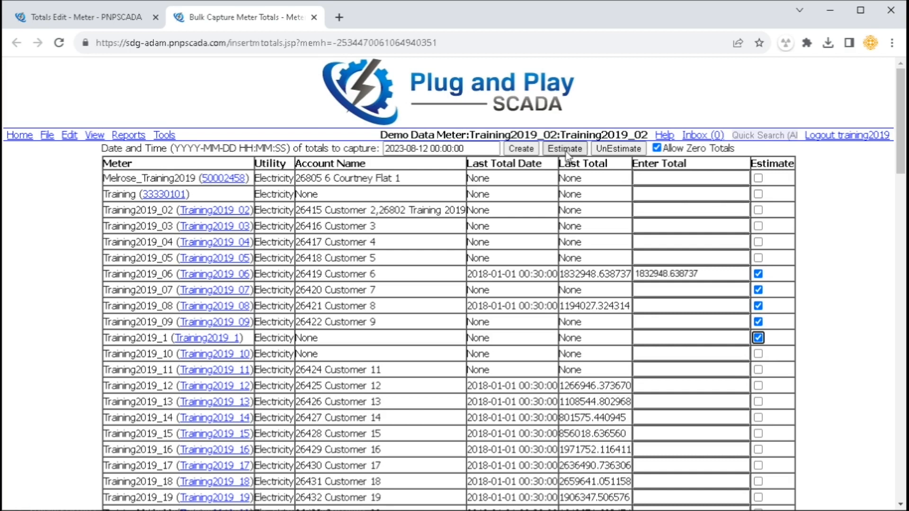
click(758, 274)
click(758, 290)
click(758, 306)
click(758, 338)
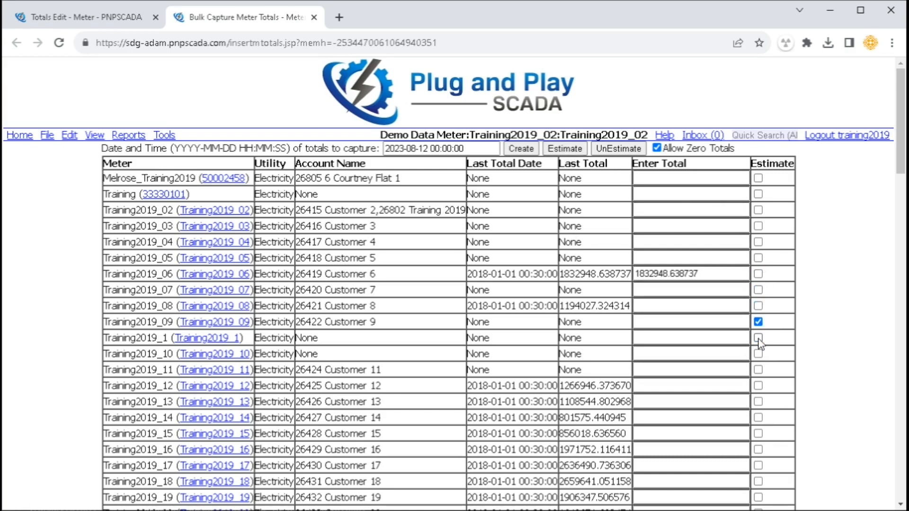
click(758, 322)
click(70, 136)
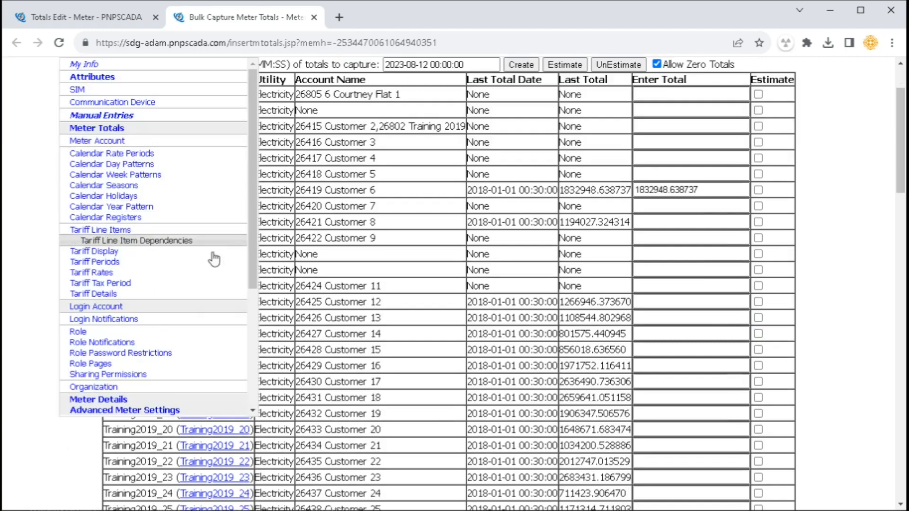
Open Training2019_02's Meter Details in a new tab and tick Manual Read only
middle_click(116, 400)
click(372, 21)
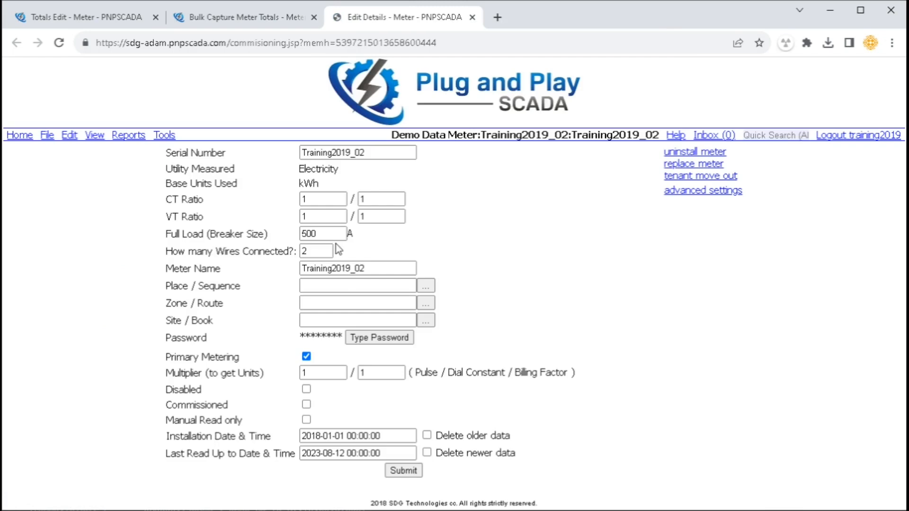
drag(180, 421, 337, 421)
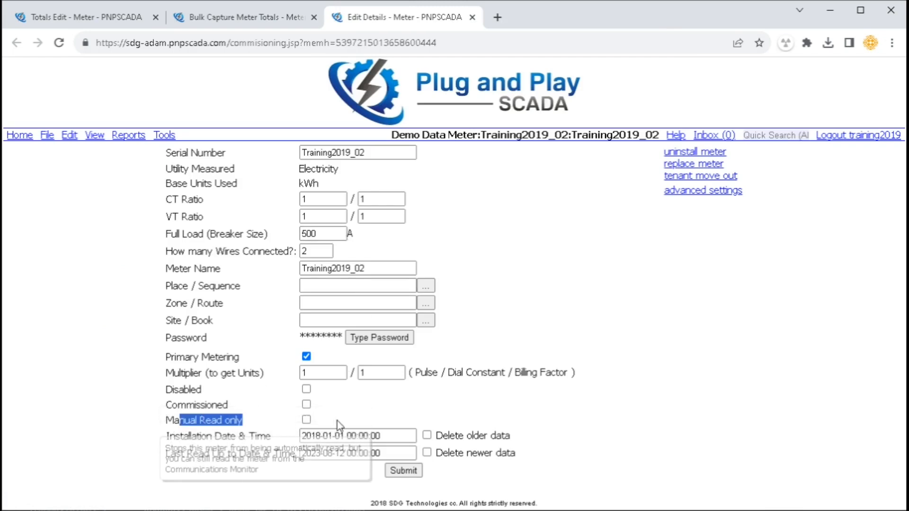
click(306, 420)
Return to Bulk Capture Meter Totals and review the populate-from-file option and its required columns
click(246, 22)
scroll(405, 316, down, 8)
scroll(405, 316, down, 18)
drag(108, 403, 306, 401)
click(115, 422)
drag(111, 411, 167, 447)
Open Bulk Capture Manual Electricity Readings and review its Enter Demand and Enter Reactive columns
click(266, 452)
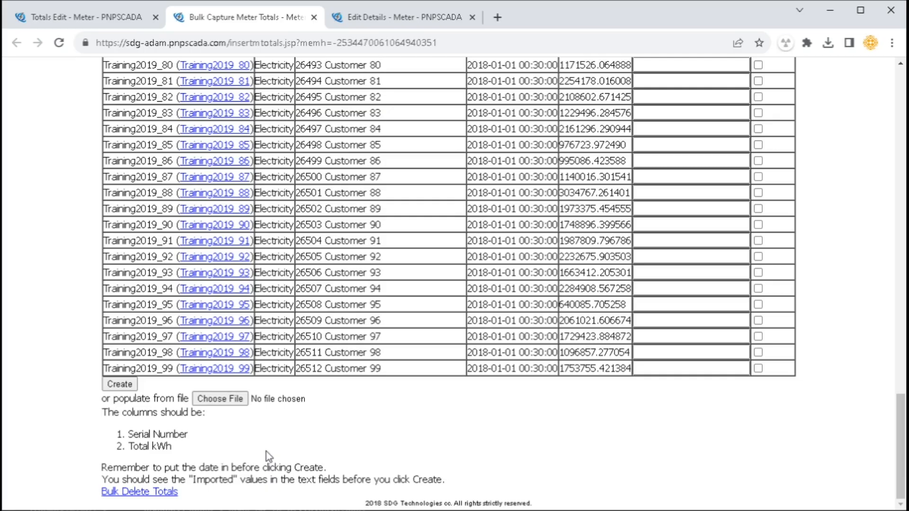
scroll(272, 447, up, 7)
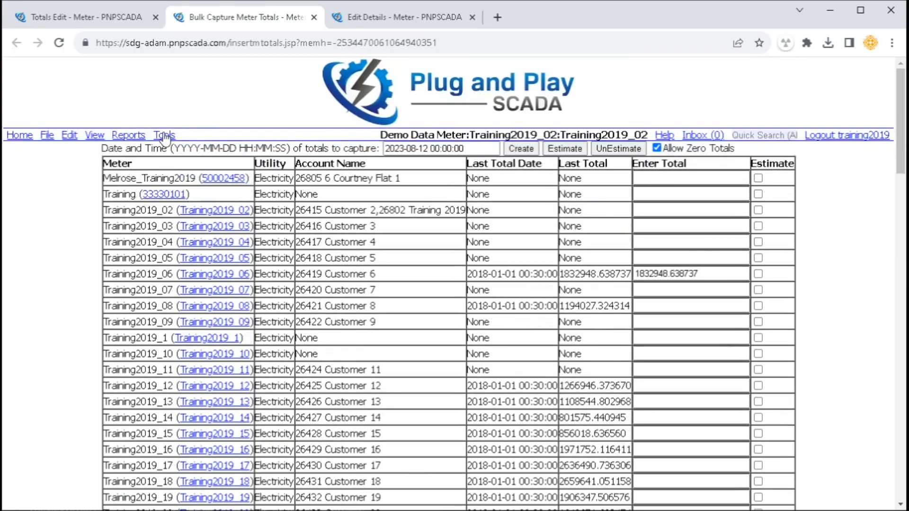
click(158, 134)
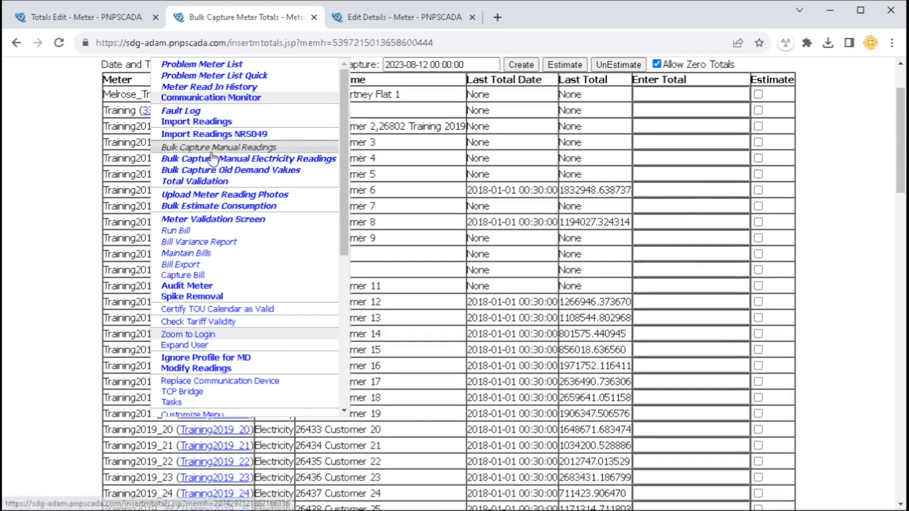
click(213, 158)
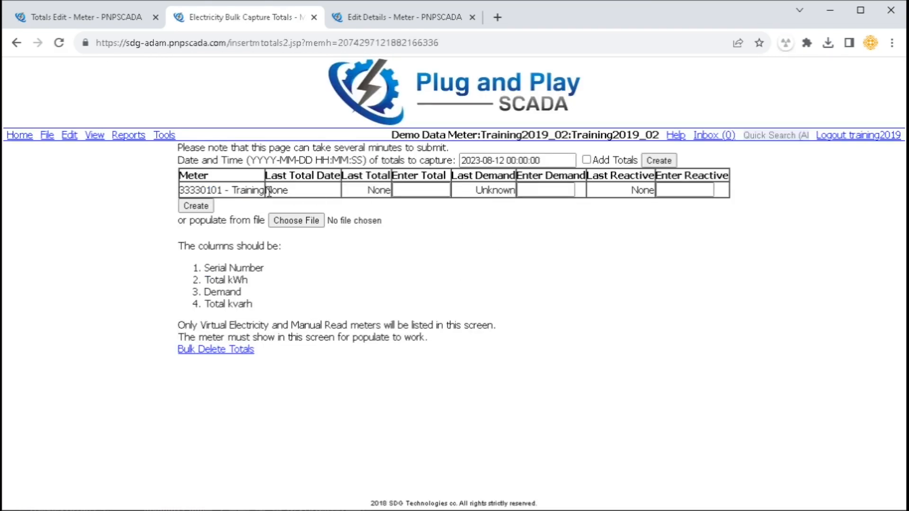
drag(528, 176, 625, 176)
triple_click(667, 175)
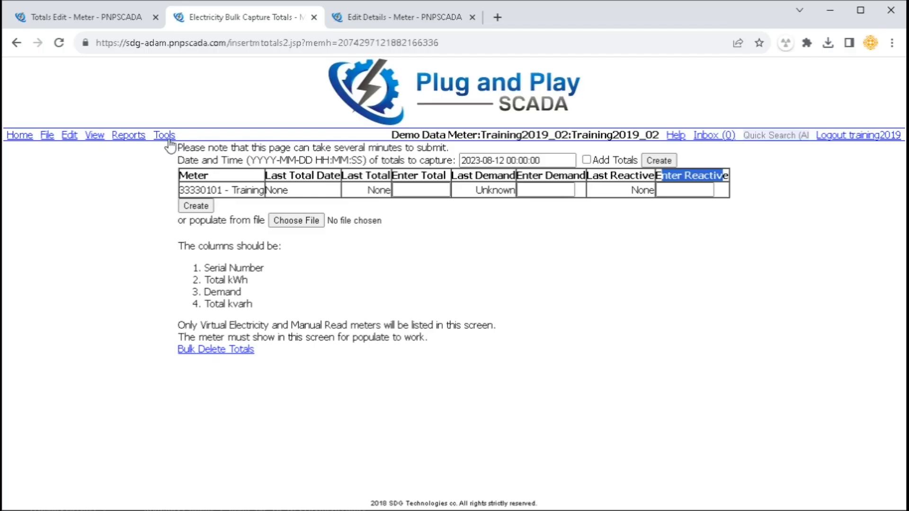
Run Total Validation for all meters from 2023-07-01 to 2023-08-01 at a 30% threshold
mouse_move(164, 135)
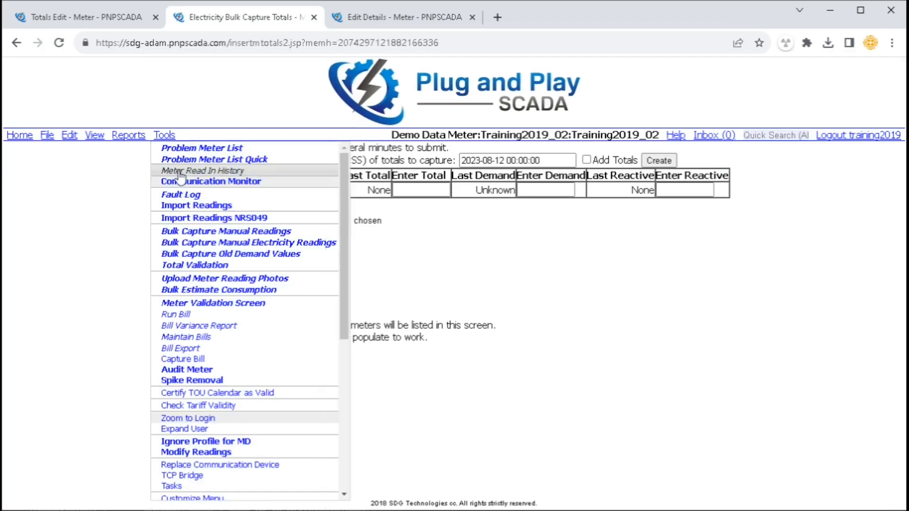
click(211, 266)
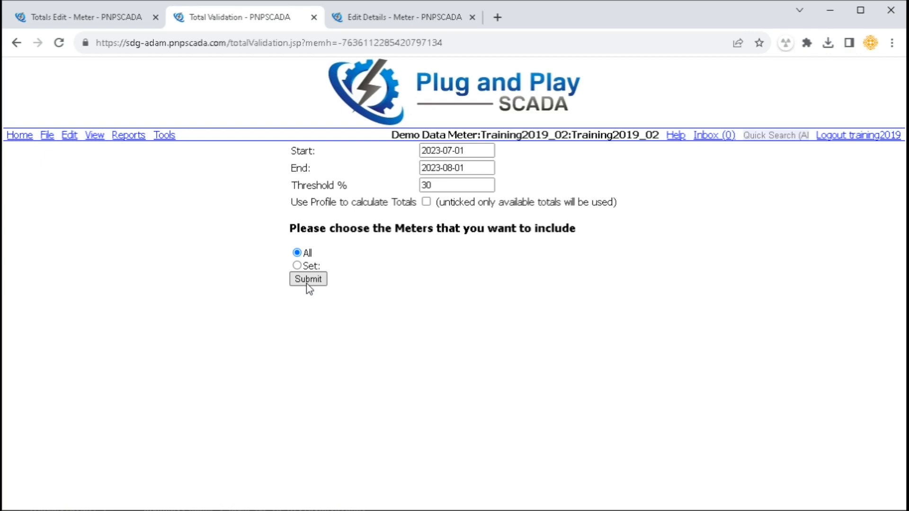
drag(300, 151, 307, 169)
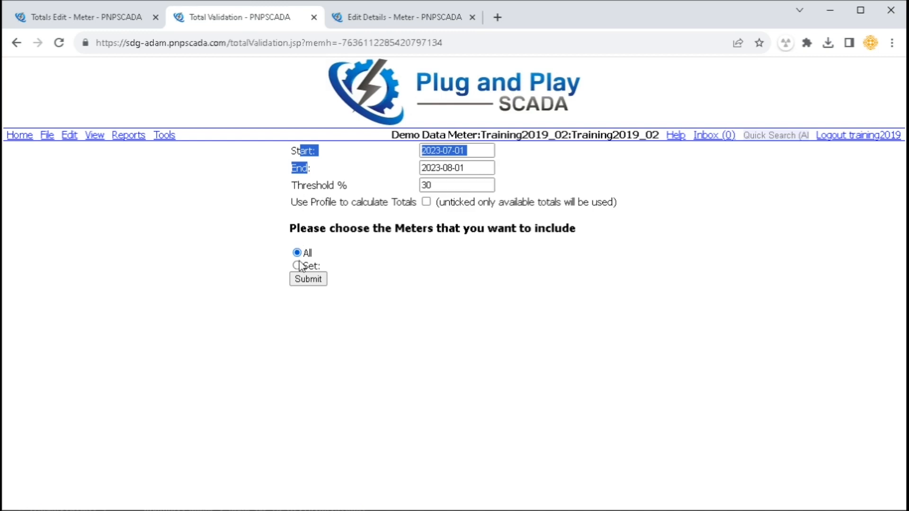
click(308, 279)
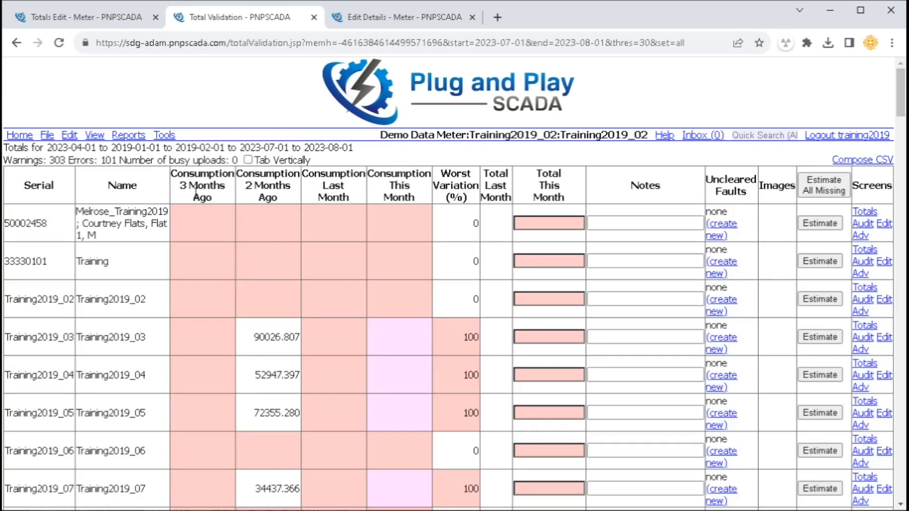
Review the results' consumption, Last/This Month totals, Worst Variation (%) and Images columns
drag(40, 185, 416, 199)
click(456, 197)
drag(489, 174, 505, 203)
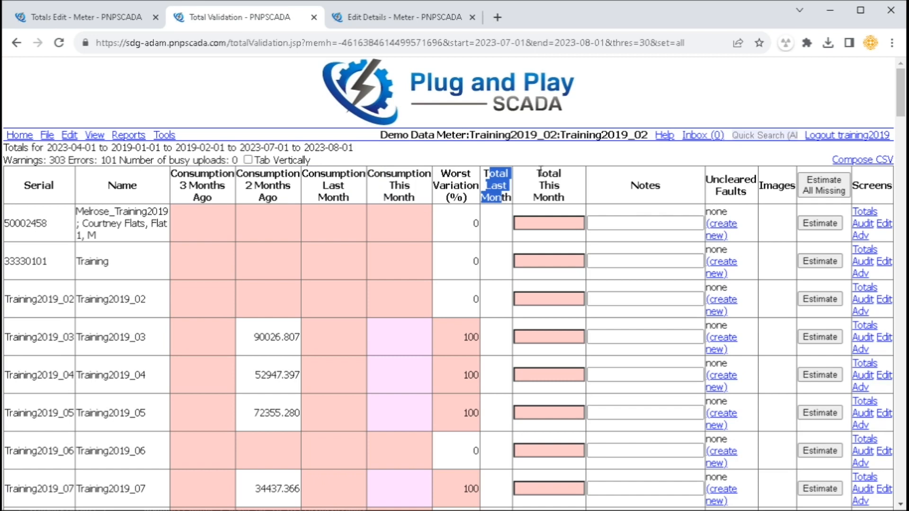
drag(539, 174, 559, 198)
click(562, 201)
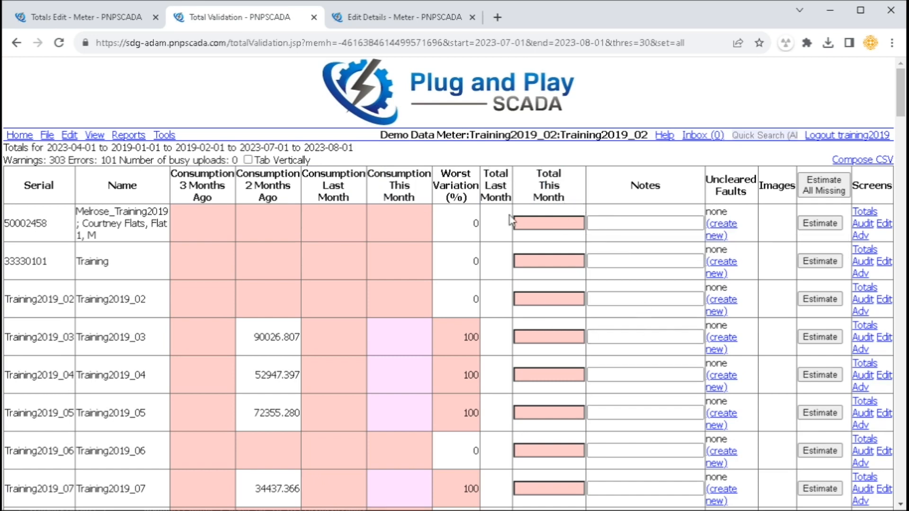
drag(441, 174, 468, 201)
click(472, 200)
drag(470, 374, 479, 375)
scroll(460, 386, down, 20)
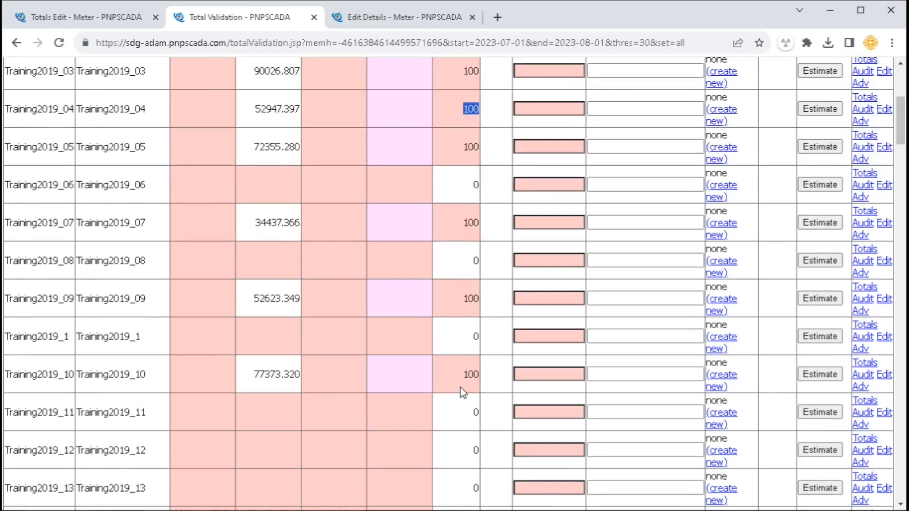
drag(901, 267, 882, 86)
drag(634, 186, 793, 188)
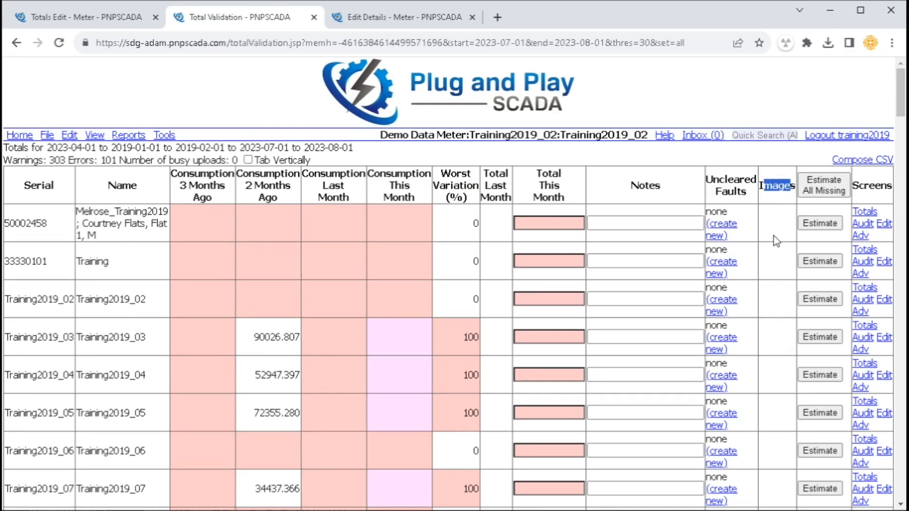
click(166, 137)
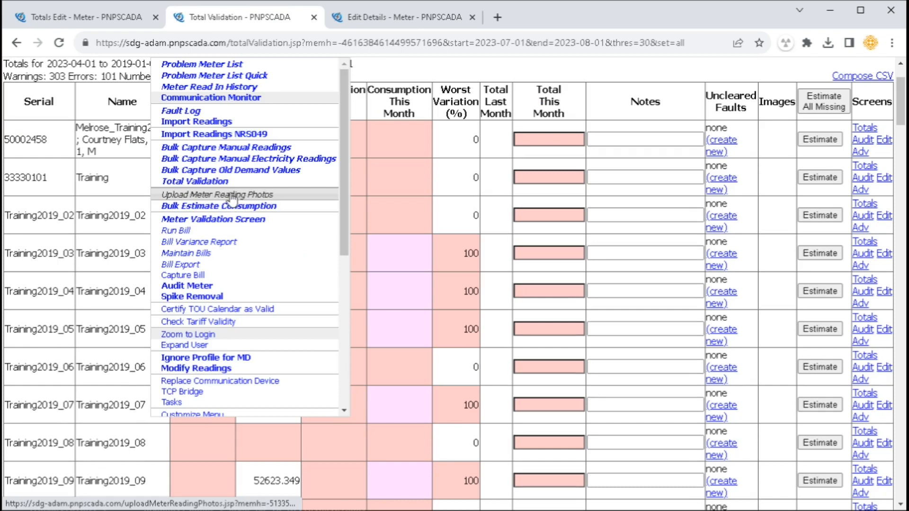
scroll(382, 278, up, 2)
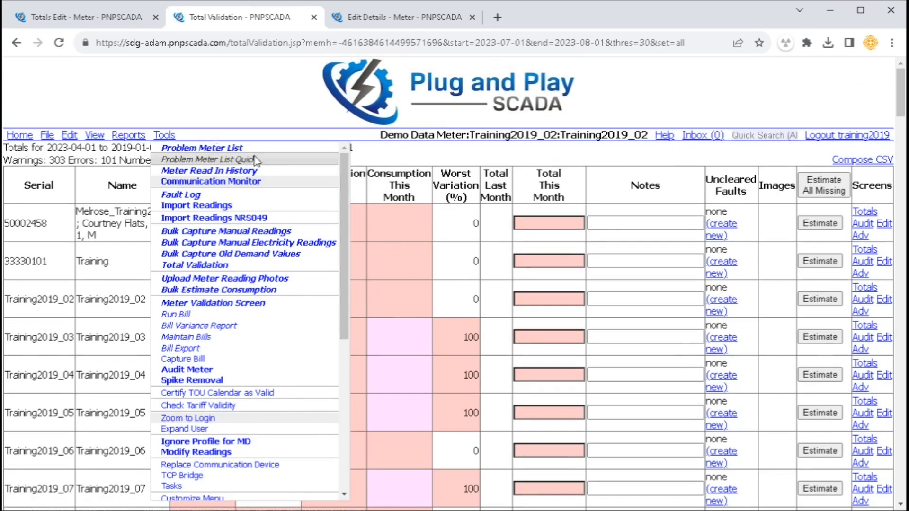
click(384, 166)
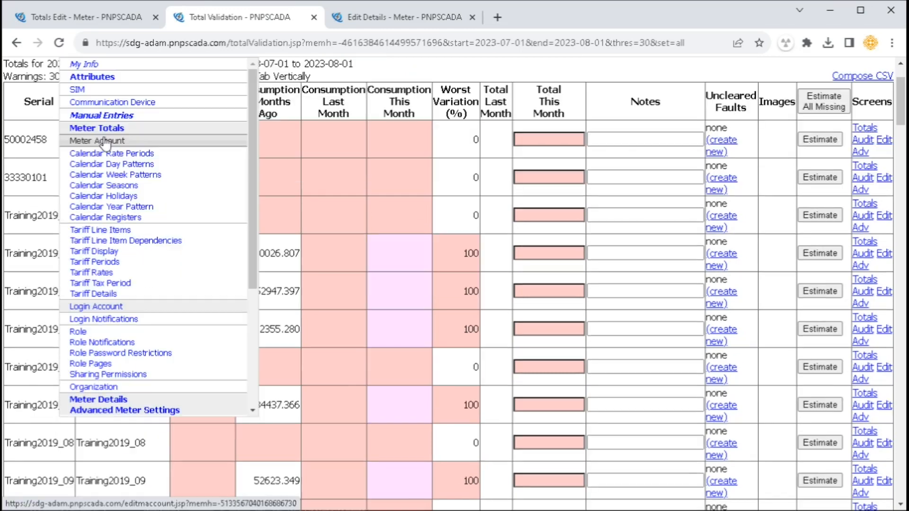
Open Training2019_02's Meter Account in a new tab and tick Display Event Files below Monthly Bill
click(69, 135)
middle_click(195, 129)
click(574, 19)
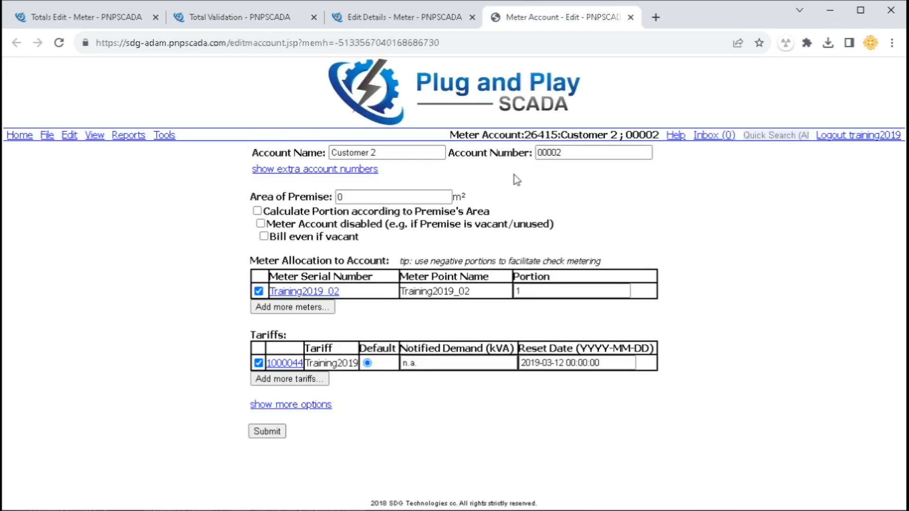
click(286, 406)
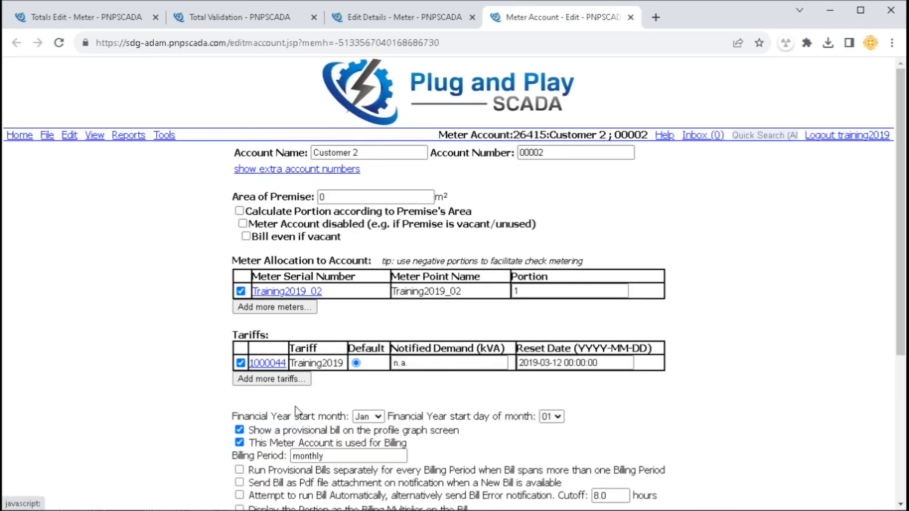
scroll(391, 408, down, 3)
scroll(268, 384, down, 2)
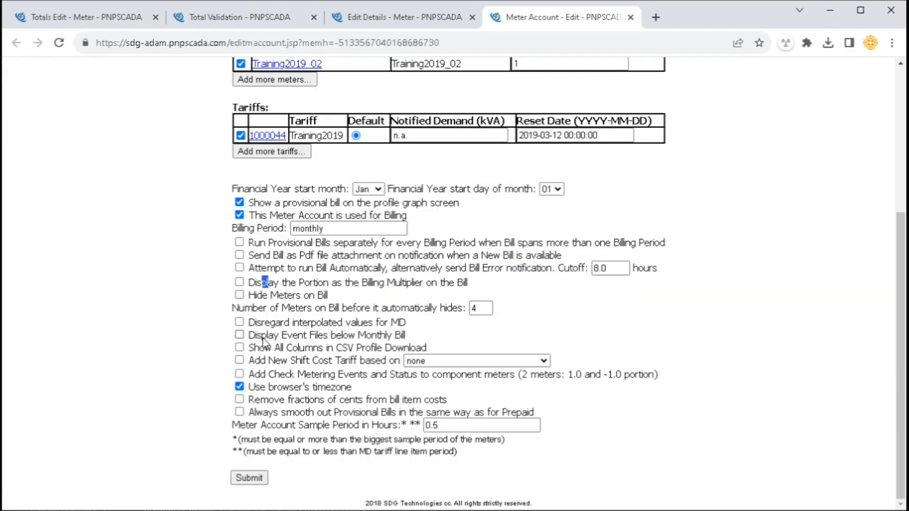
drag(262, 337, 404, 336)
click(240, 334)
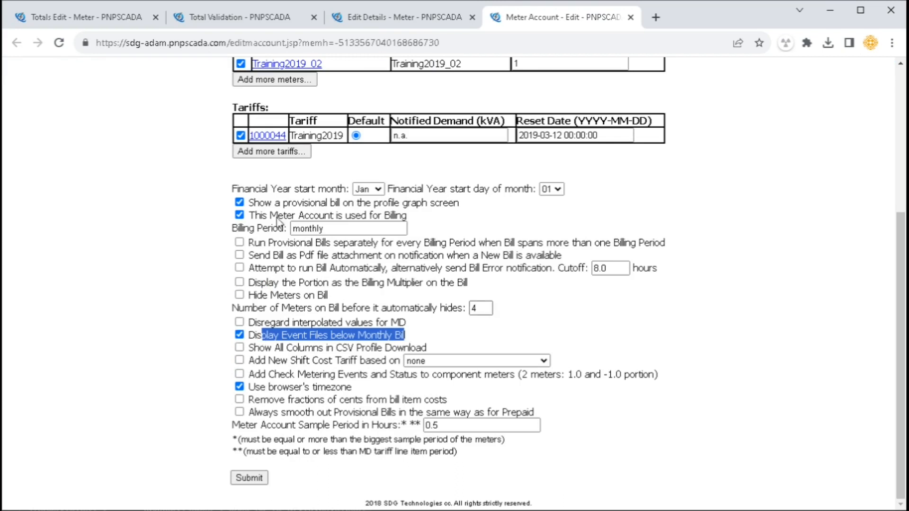
Switch back to the Total Validation results tab
click(366, 19)
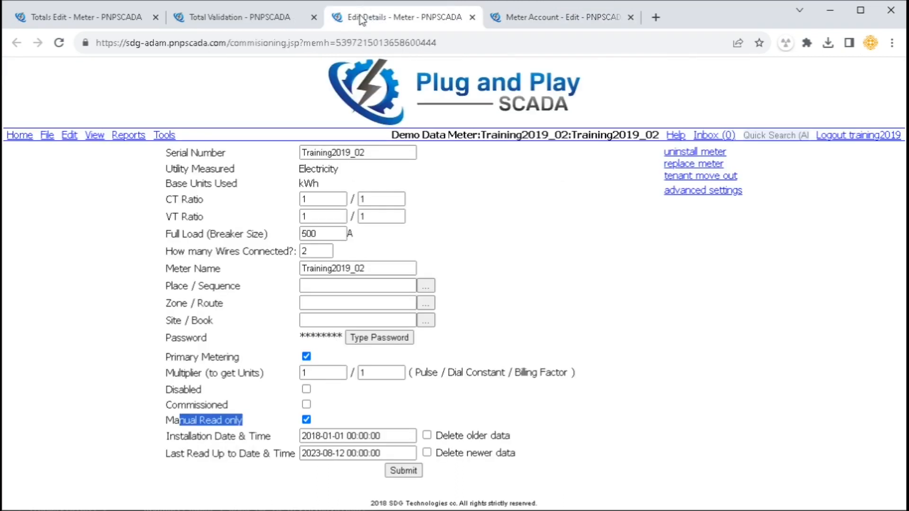
click(276, 18)
scroll(353, 173, up, 2)
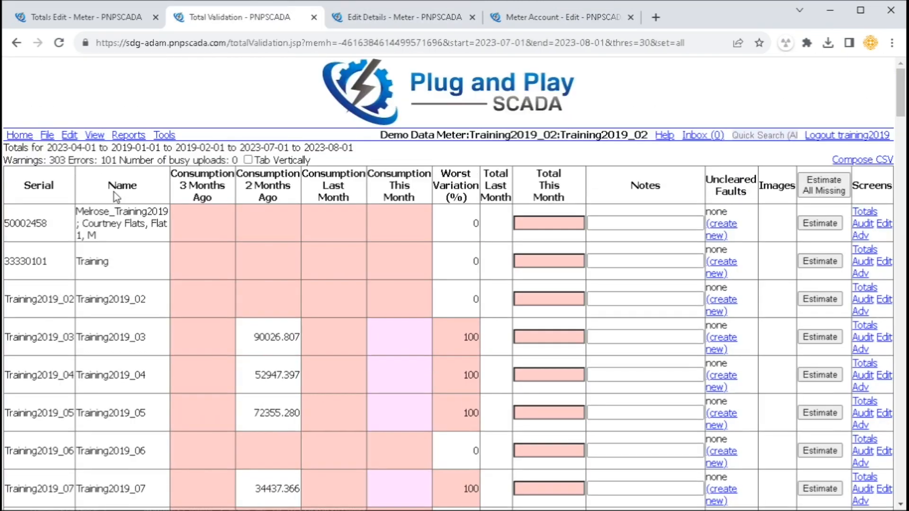
click(96, 136)
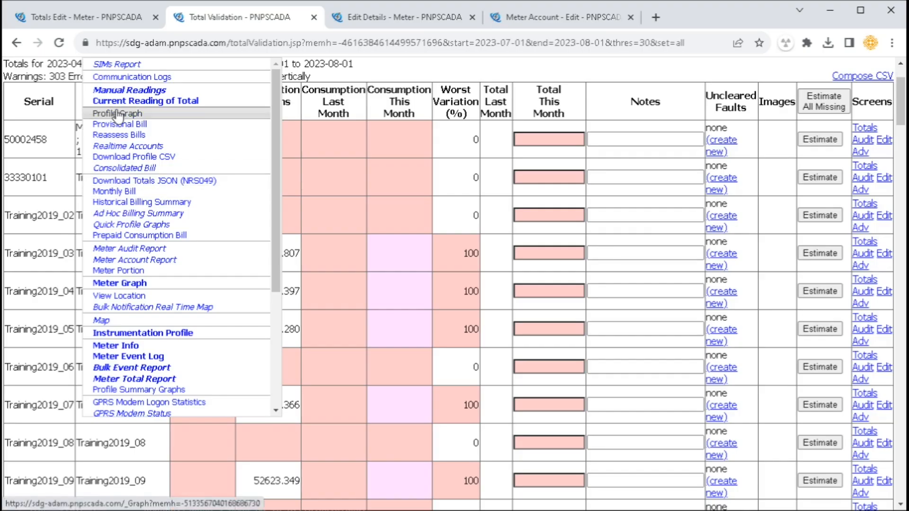
Open the Customer 11 Profile Graph for August 2023 and review its R50,069.77 Provisional Bill and legend
click(114, 112)
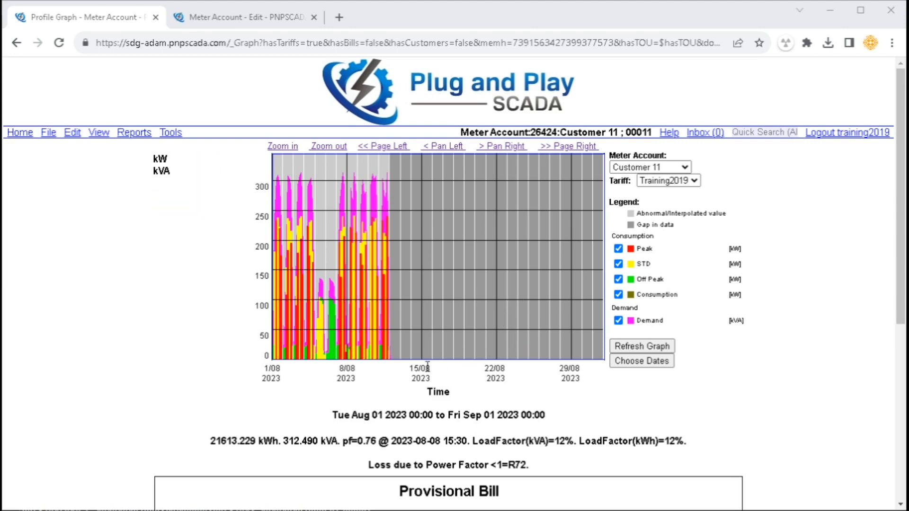
scroll(427, 366, down, 6)
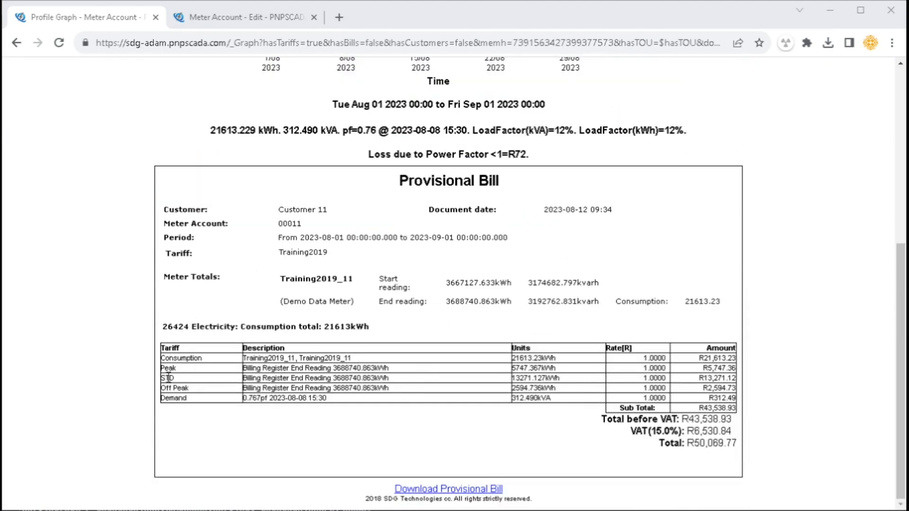
drag(164, 370, 185, 388)
scroll(185, 388, up, 6)
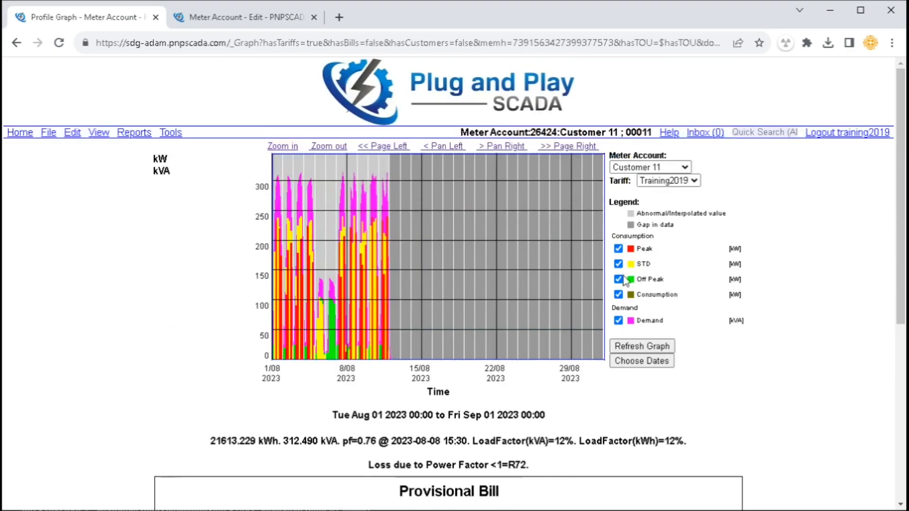
drag(643, 251, 650, 282)
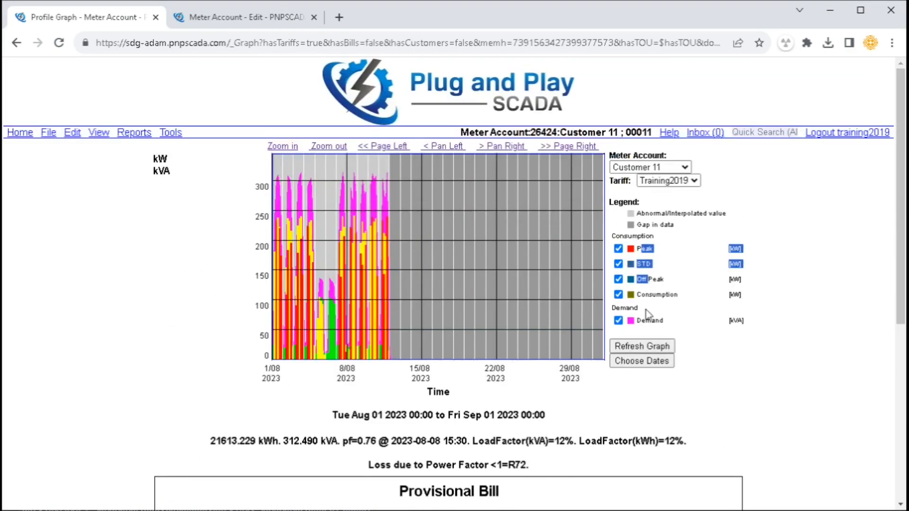
scroll(373, 413, down, 6)
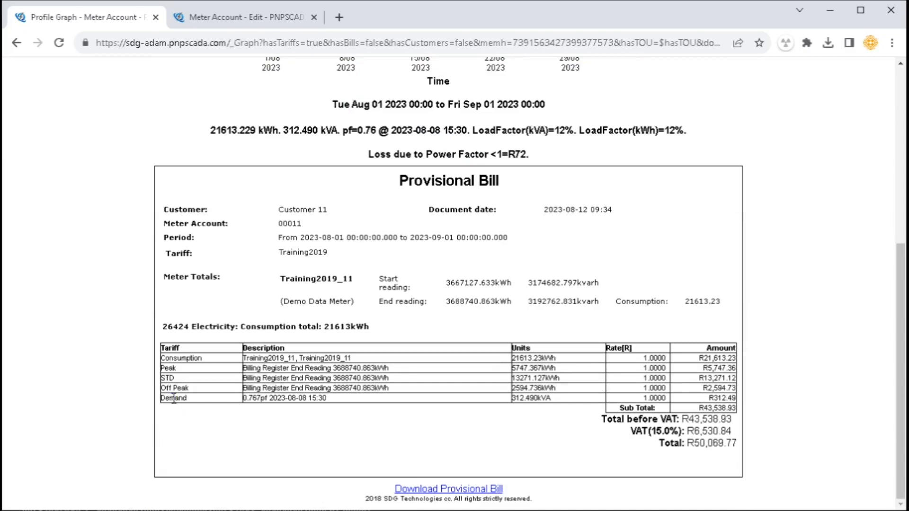
double_click(173, 398)
scroll(173, 399, up, 6)
drag(641, 321, 670, 327)
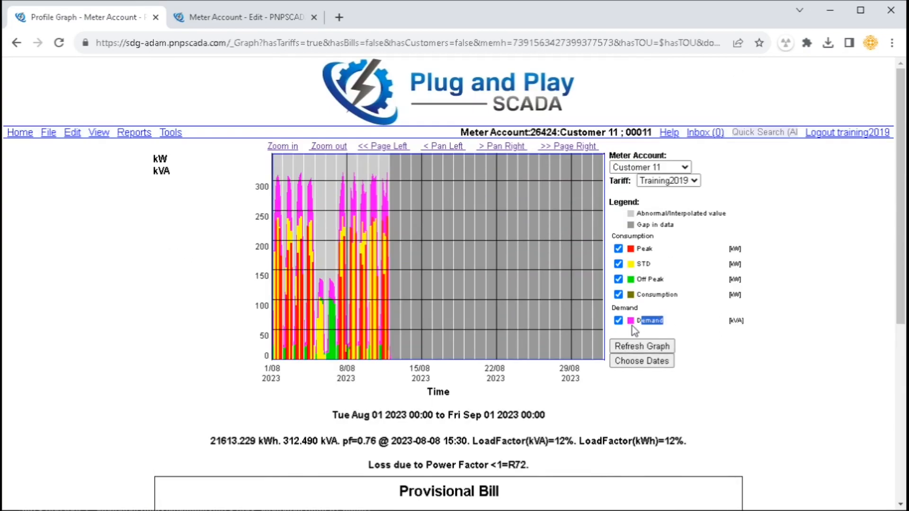
Page the profile graph back a month and pan so it spans 01 Jul to 01 Aug 2023
click(641, 361)
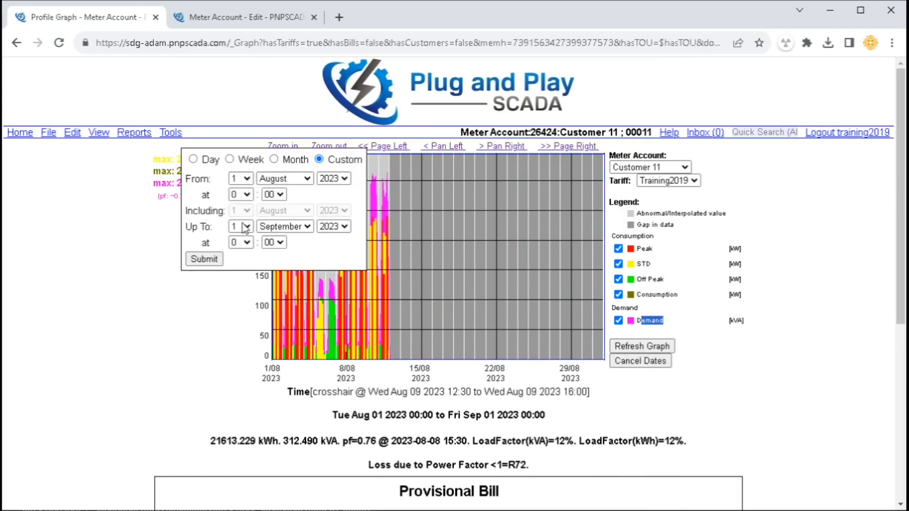
click(204, 259)
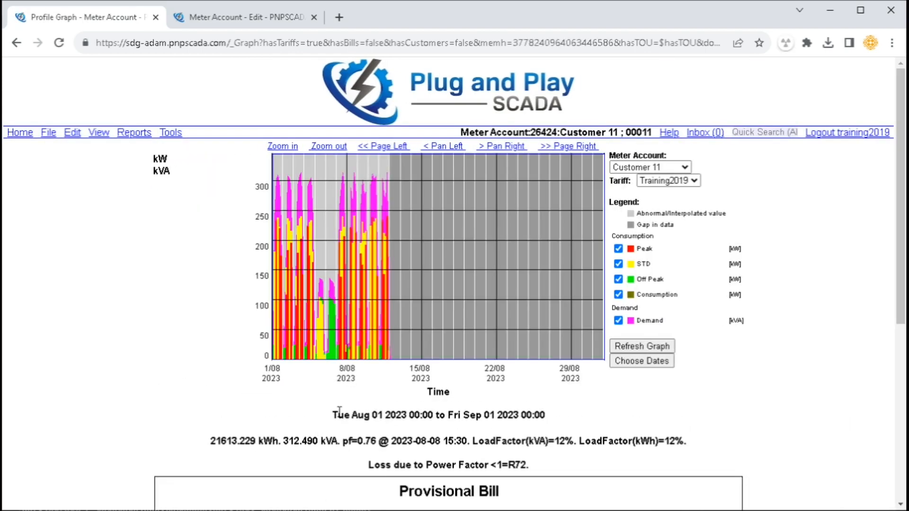
click(386, 147)
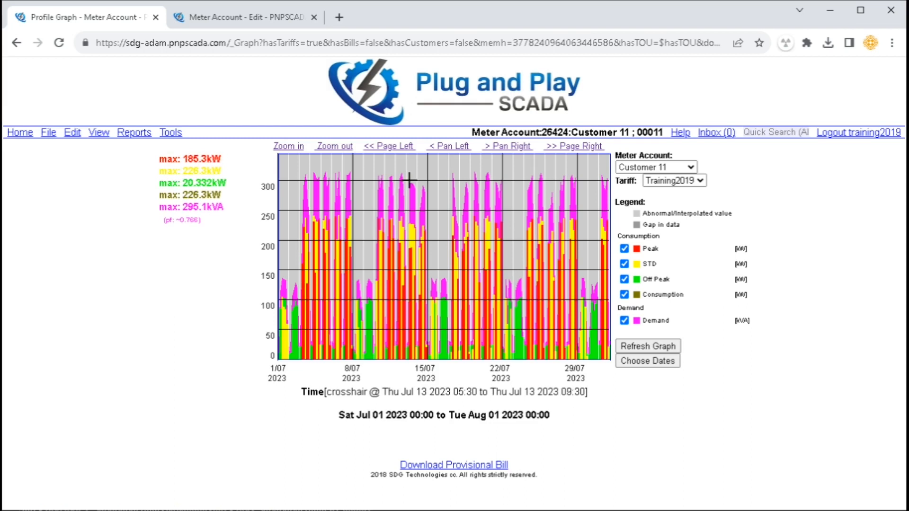
click(458, 151)
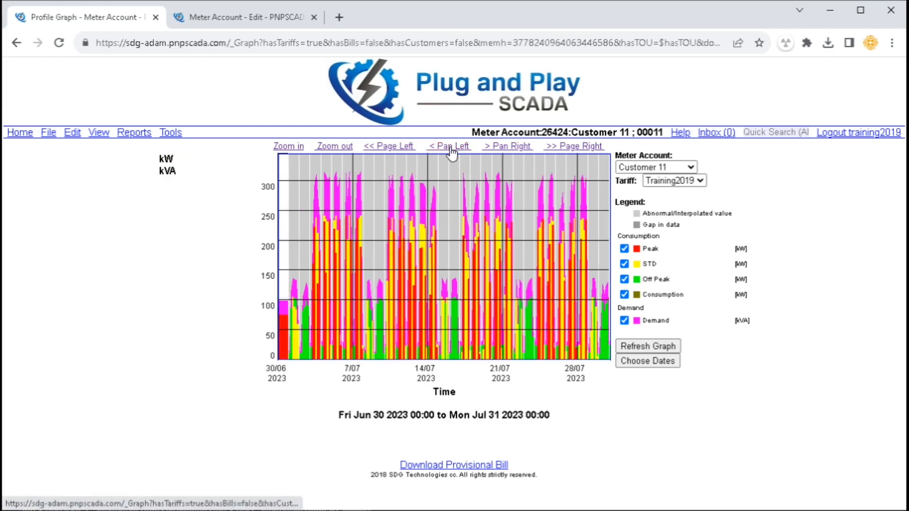
click(498, 150)
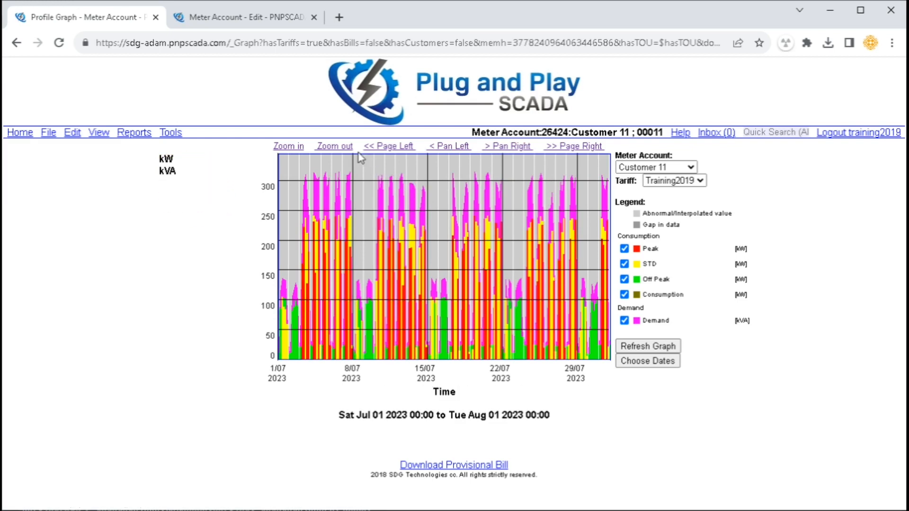
drag(371, 209, 397, 209)
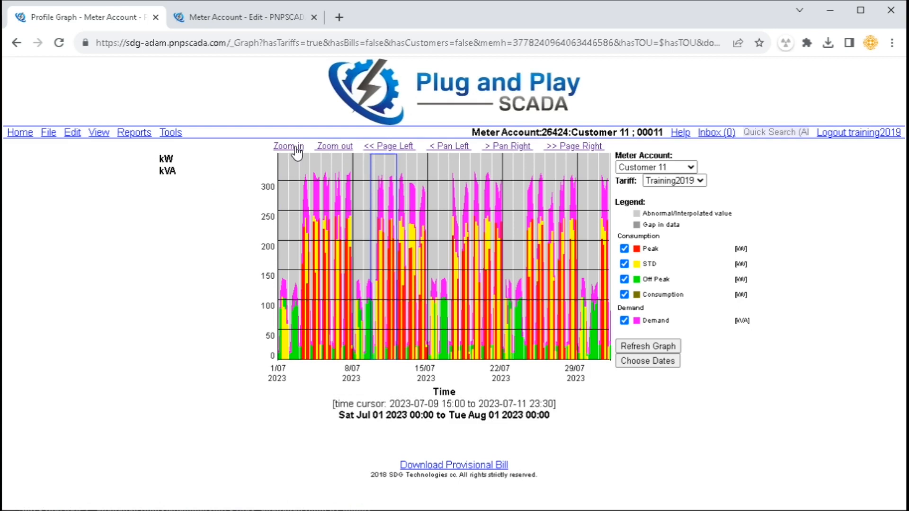
click(290, 147)
click(339, 147)
click(340, 148)
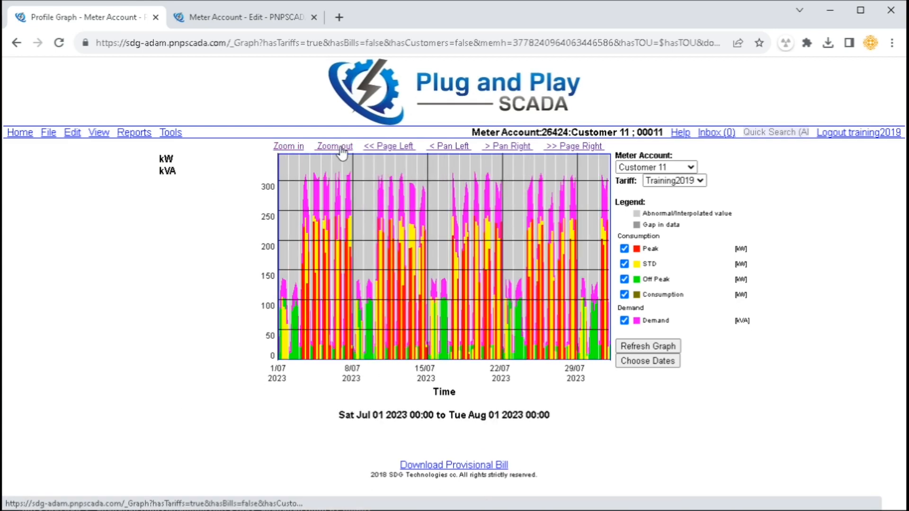
click(340, 148)
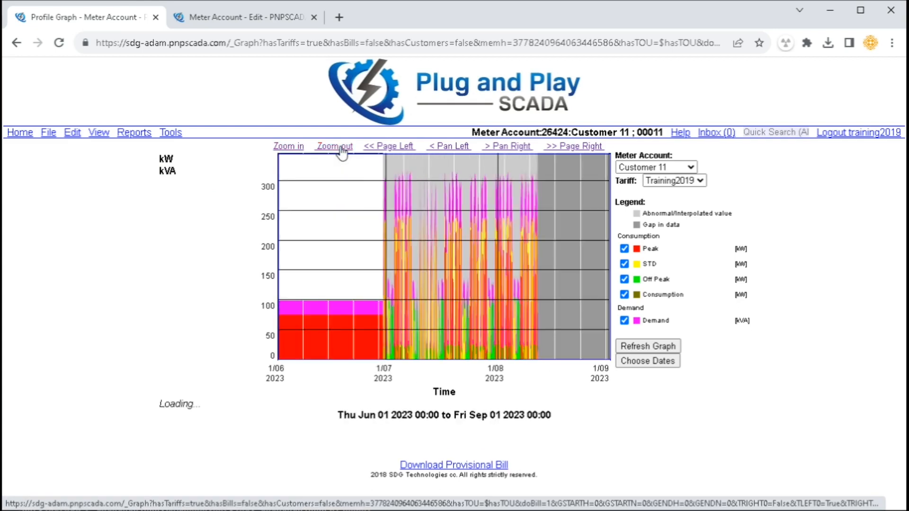
click(340, 148)
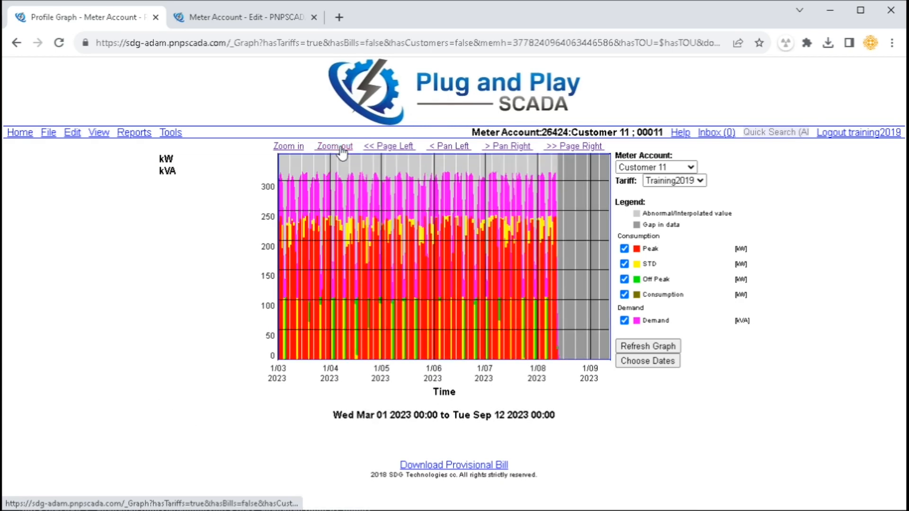
click(340, 148)
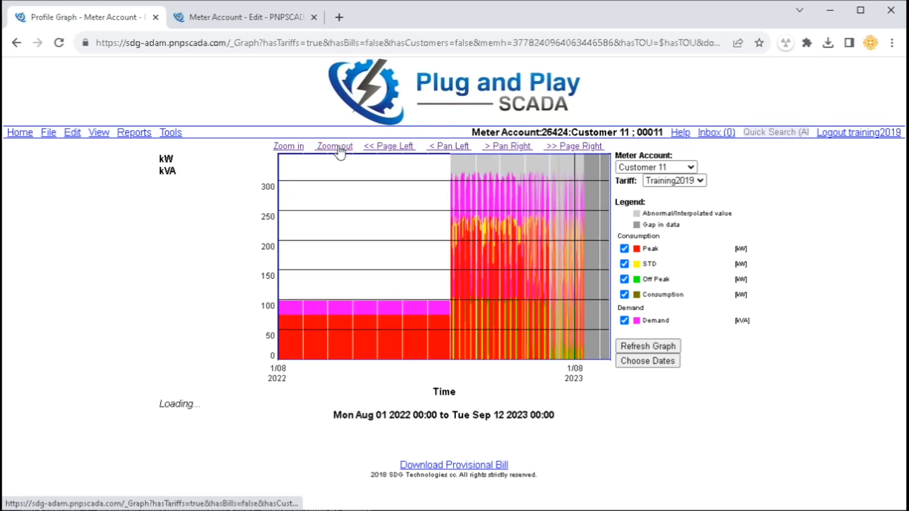
click(558, 246)
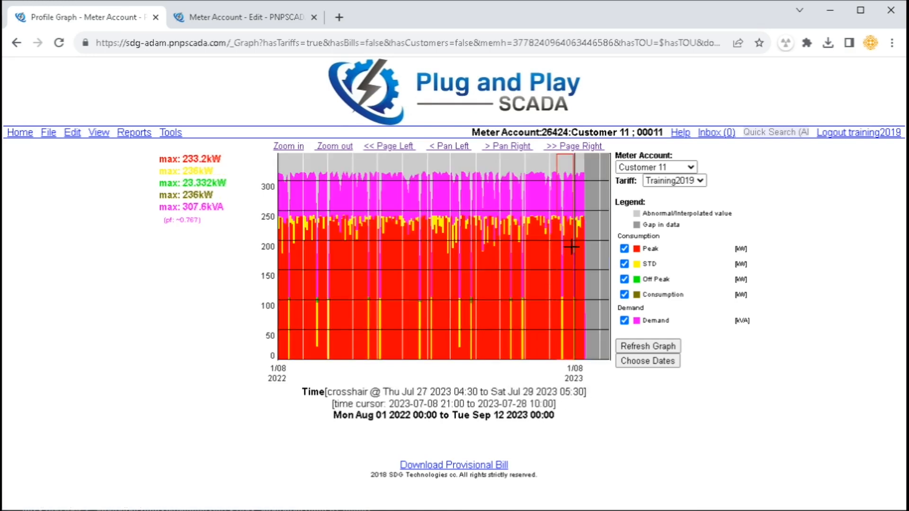
click(288, 148)
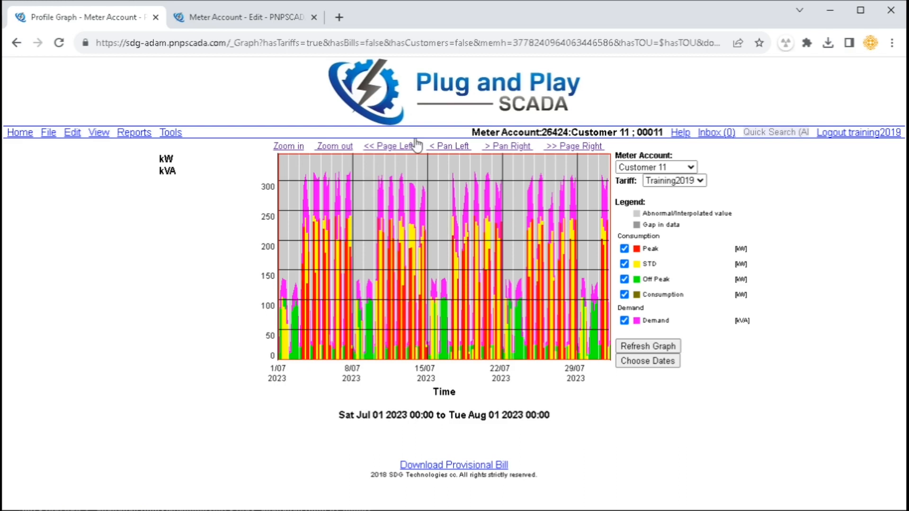
Page the graph right to Aug 01–Sep 01 2023, keeping Customer 11 and the Training2019 tariff
click(574, 146)
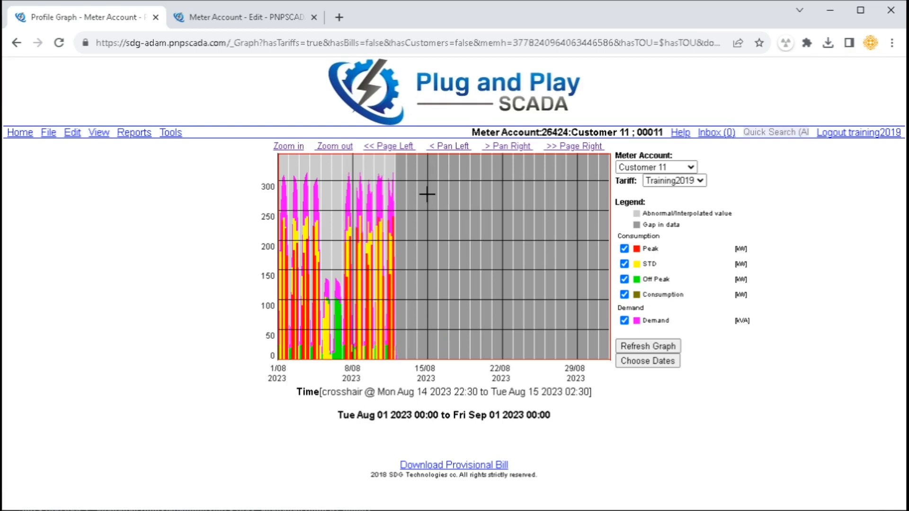
click(660, 169)
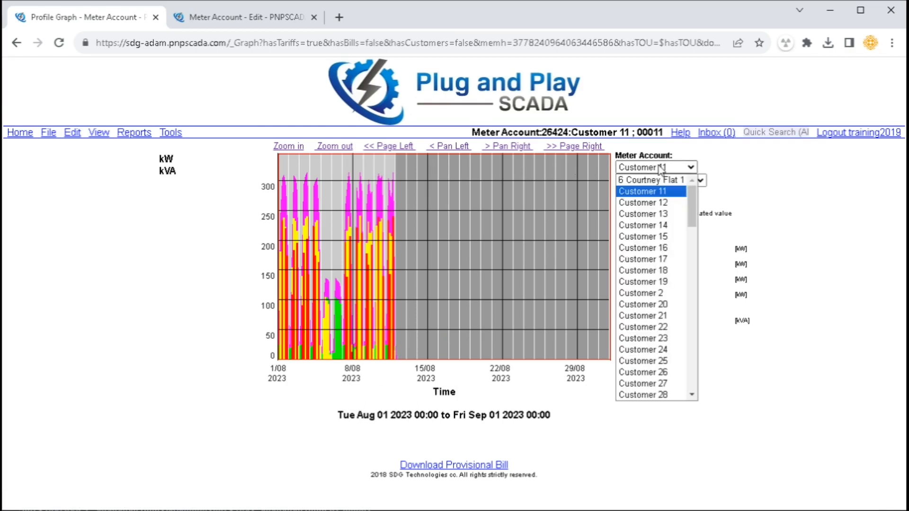
click(660, 169)
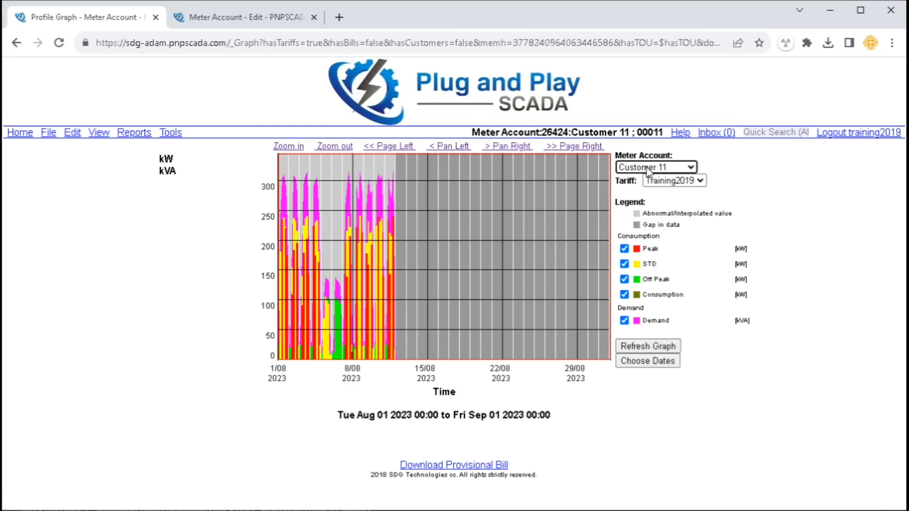
drag(635, 157, 668, 157)
click(666, 150)
click(672, 181)
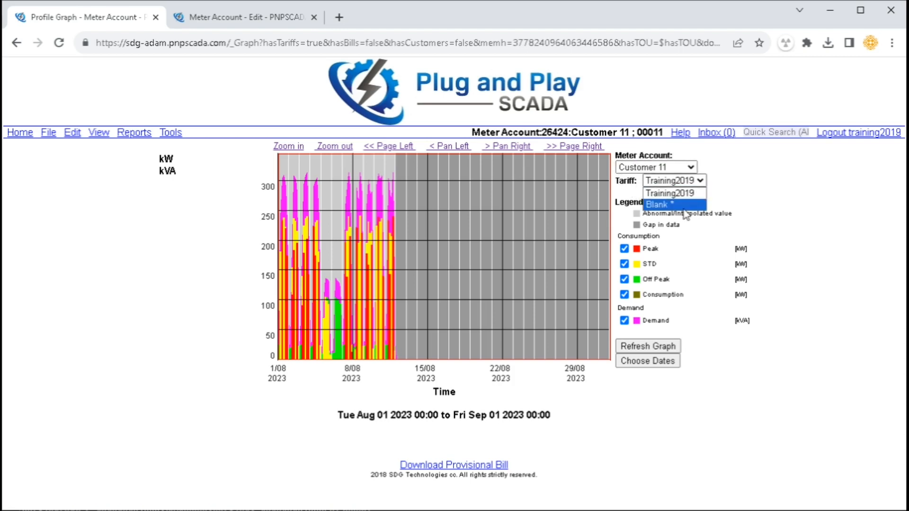
click(631, 183)
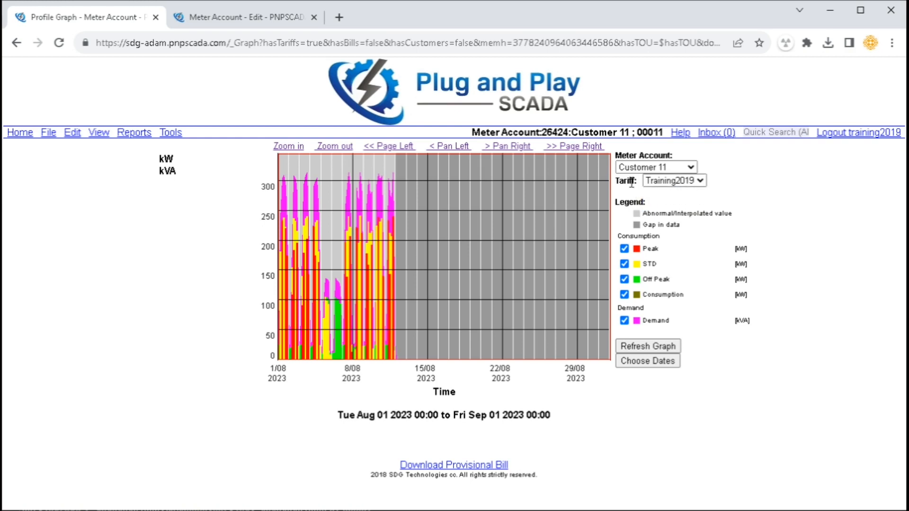
Hide Consumption and zoom the profile graph to Aug 09–10, with Off Peak shown again
click(625, 294)
click(624, 279)
click(637, 348)
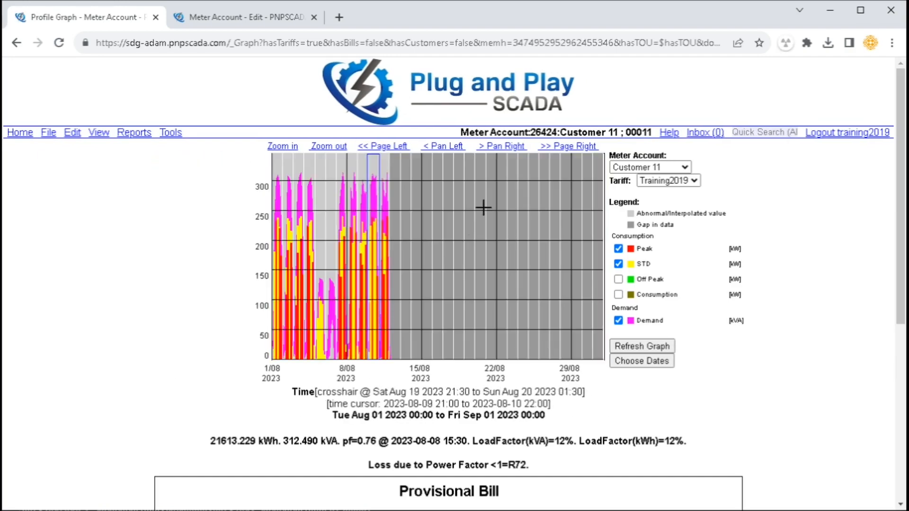
click(297, 148)
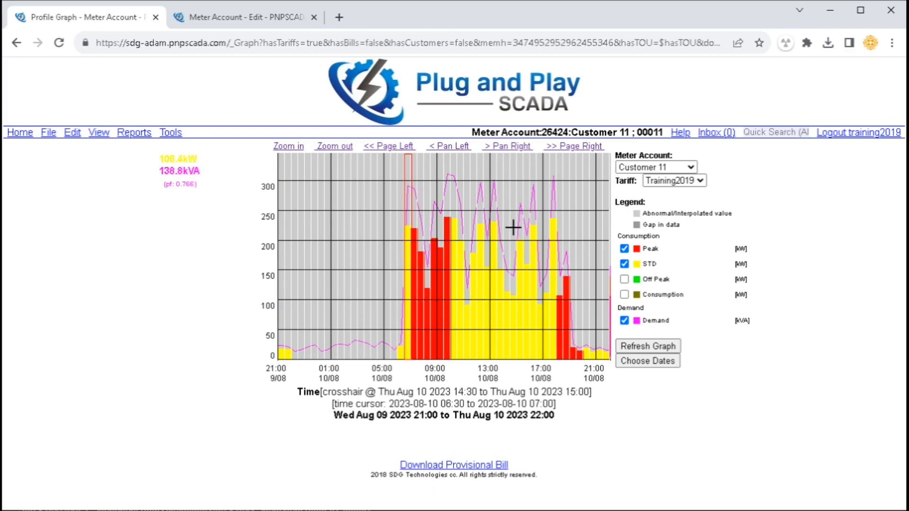
click(624, 280)
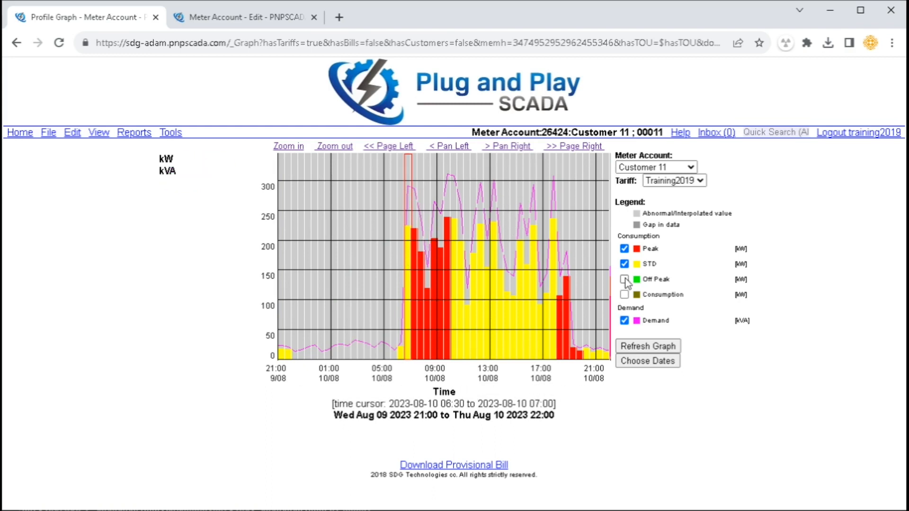
click(644, 348)
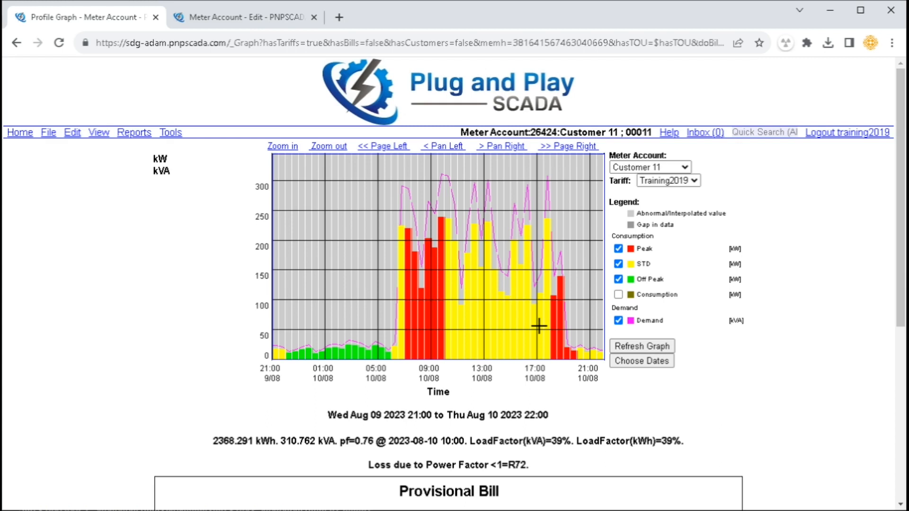
Point out the 12:00 half-hour, the kWh total, the 310.762 kVA demand and the Provisional Bill heading
click(475, 311)
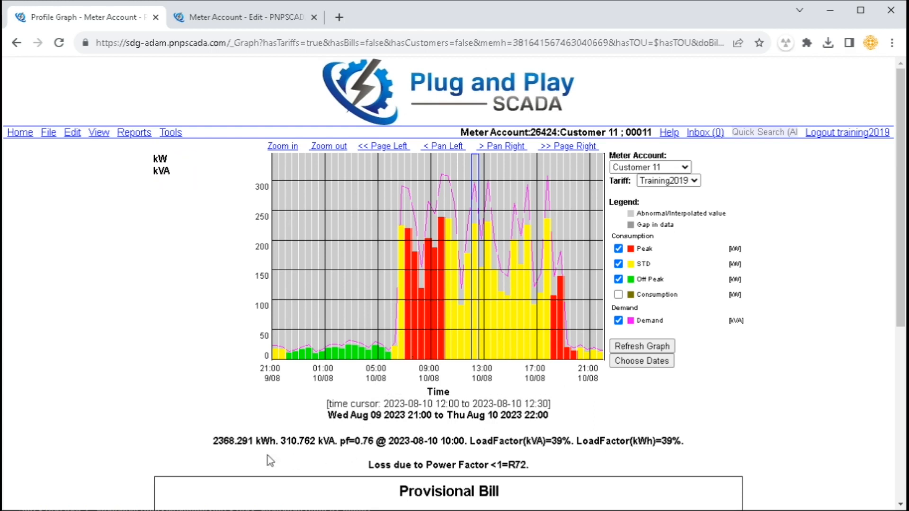
drag(237, 442, 263, 438)
drag(281, 440, 318, 439)
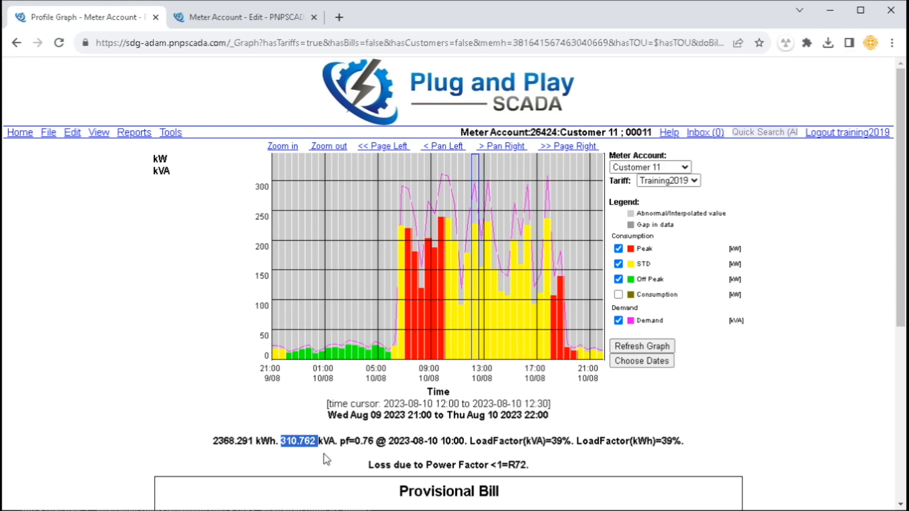
scroll(333, 452, down, 1)
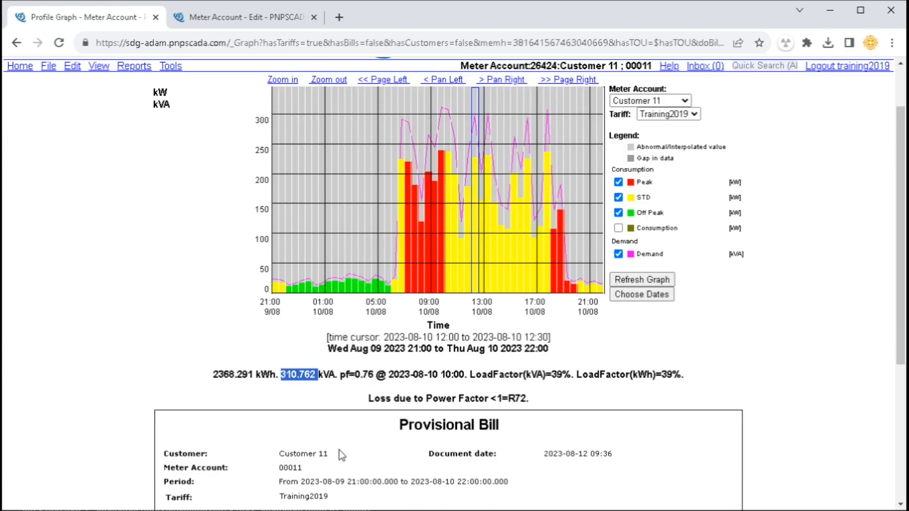
drag(401, 424, 498, 425)
click(524, 428)
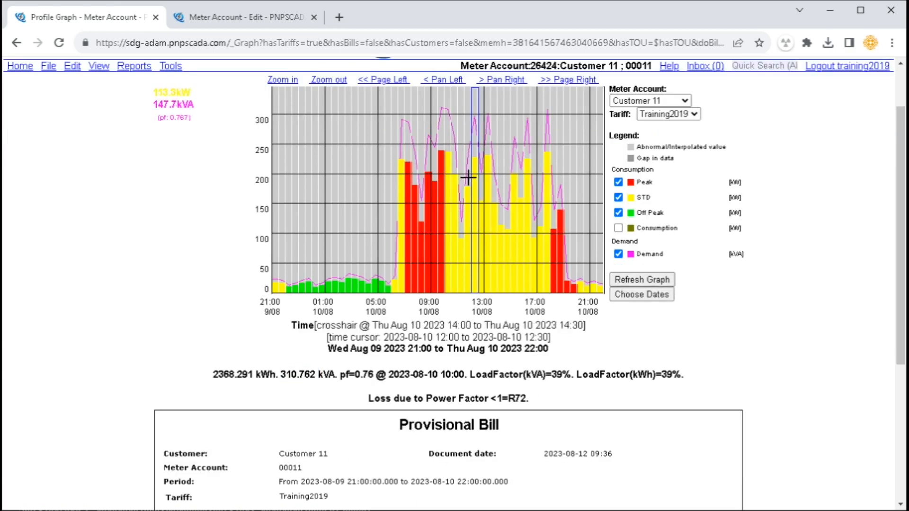
scroll(448, 162, up, 1)
Move the graph back one day to Aug 08–09 and bring up the page's print preview
click(383, 146)
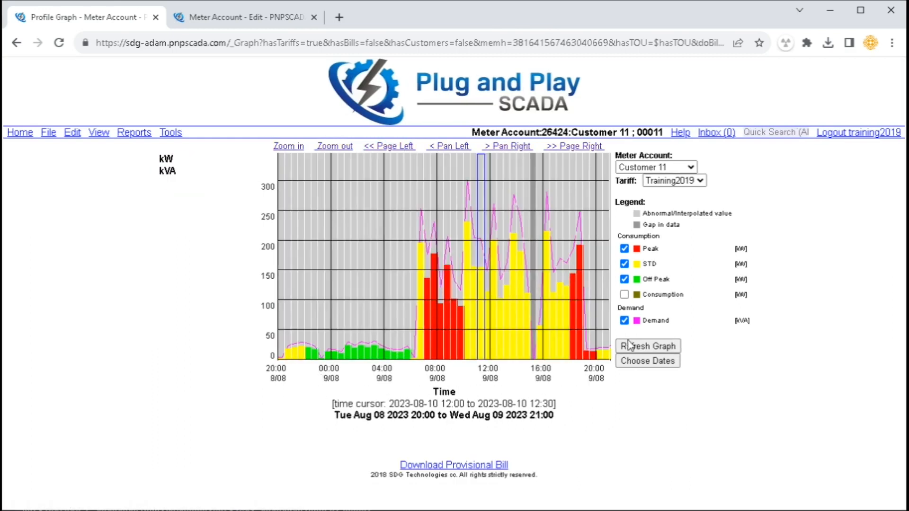
scroll(564, 414, down, 4)
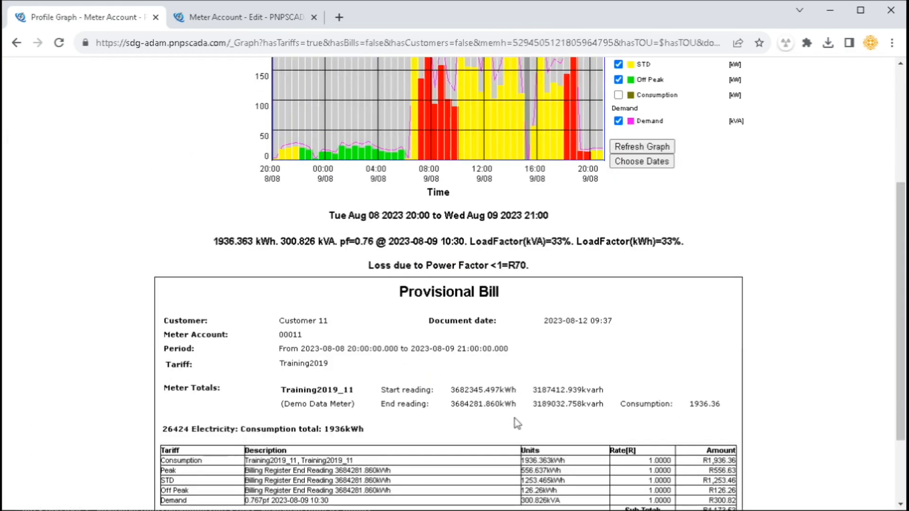
right_click(427, 358)
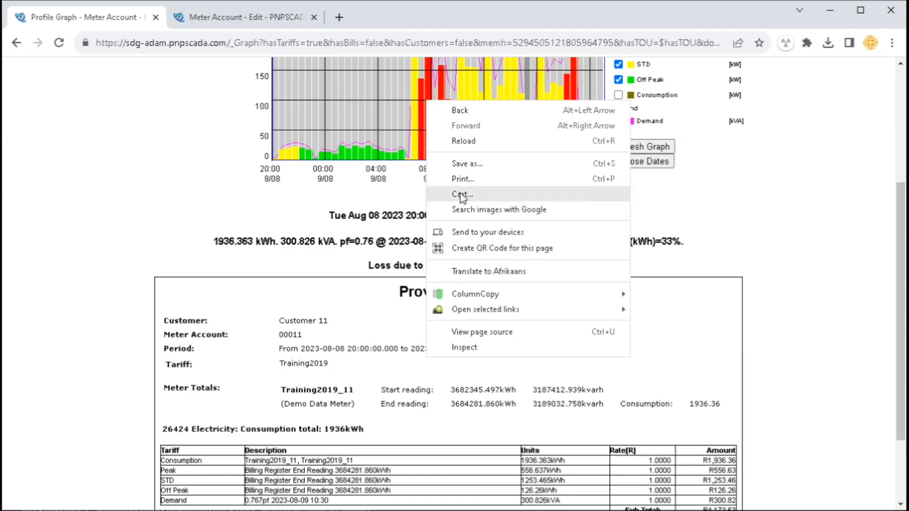
click(463, 179)
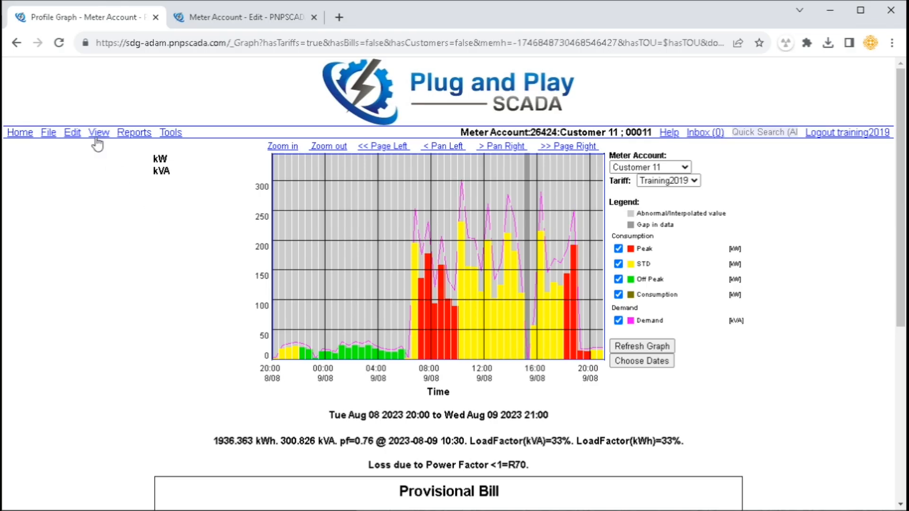
Download the profile data as a CSV file from the View menu
click(96, 141)
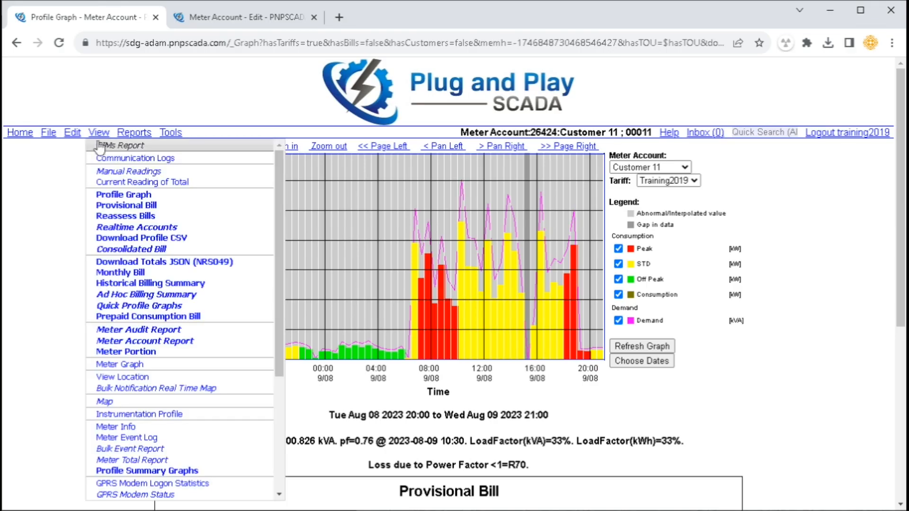
click(149, 238)
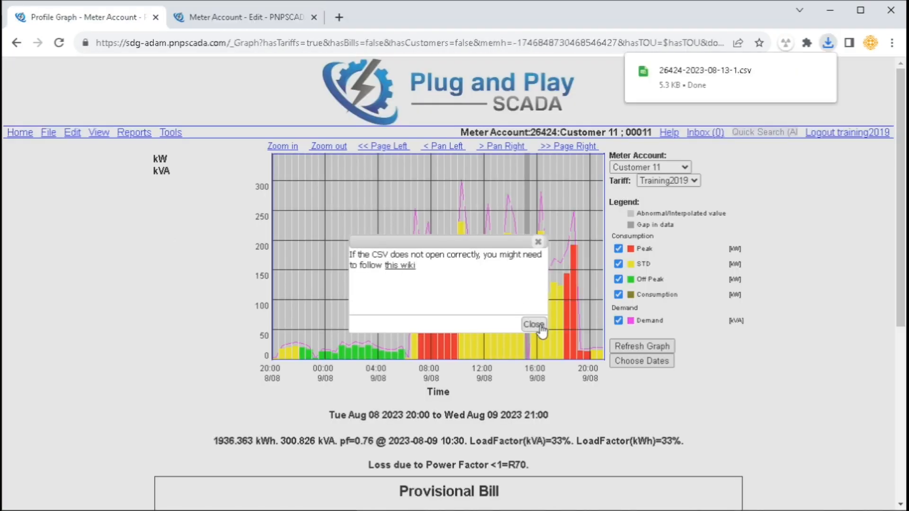
click(540, 327)
click(827, 43)
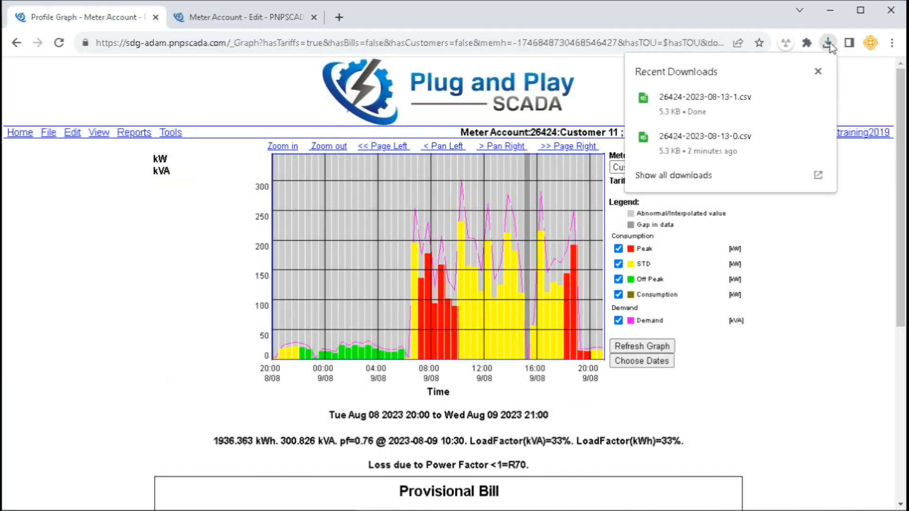
click(677, 115)
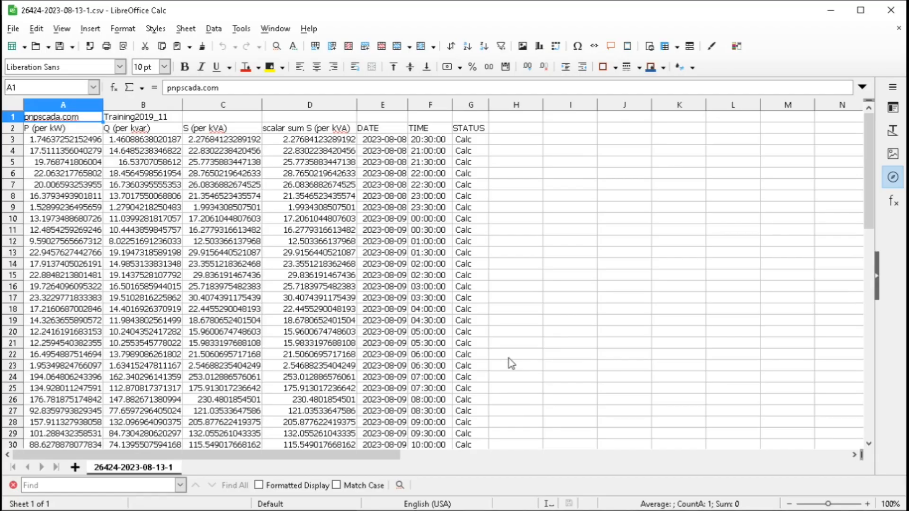
drag(78, 151, 87, 321)
drag(147, 163, 157, 278)
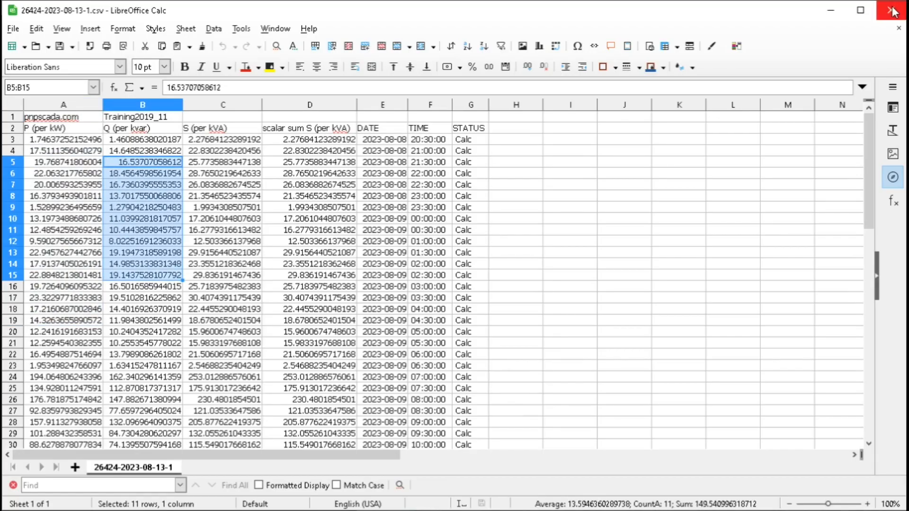
click(891, 10)
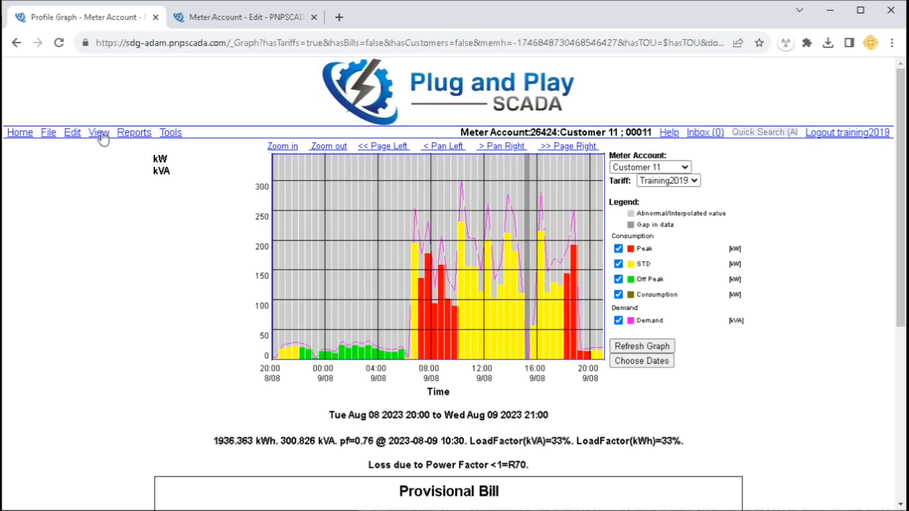
Open the Meter Graph for the closest meter Training2019_11, 2023-07-13 to 2023-08-13, and scroll through it
click(99, 132)
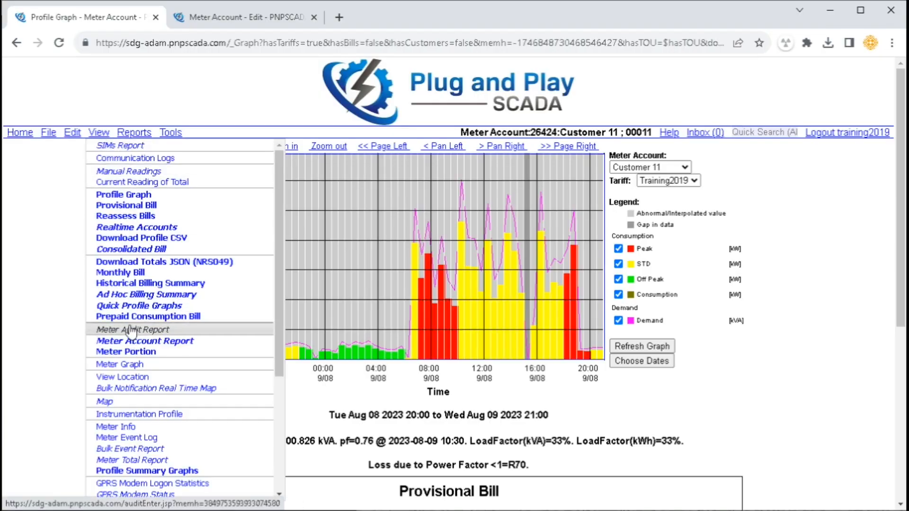
click(129, 376)
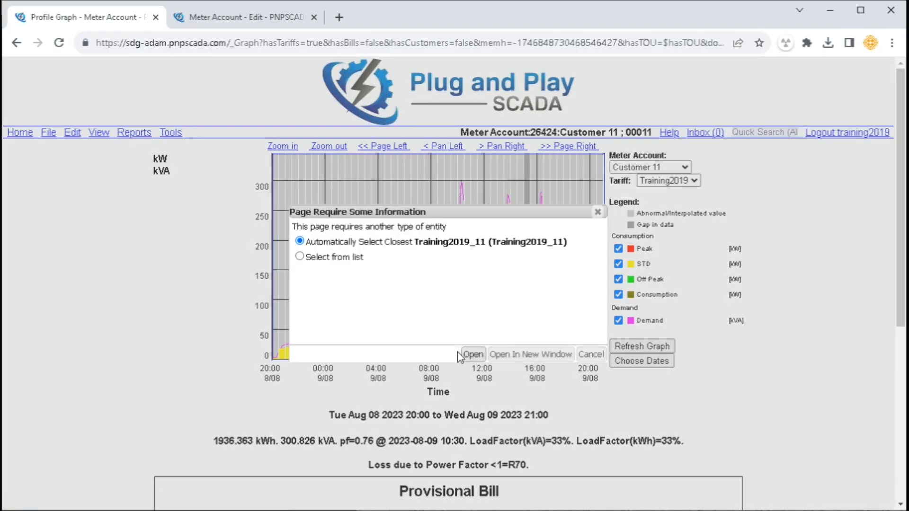
click(472, 355)
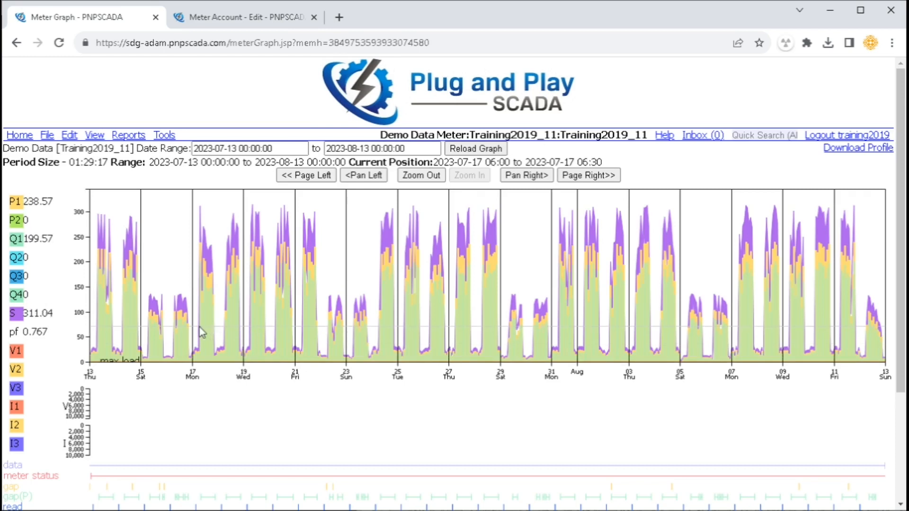
scroll(336, 462, down, 3)
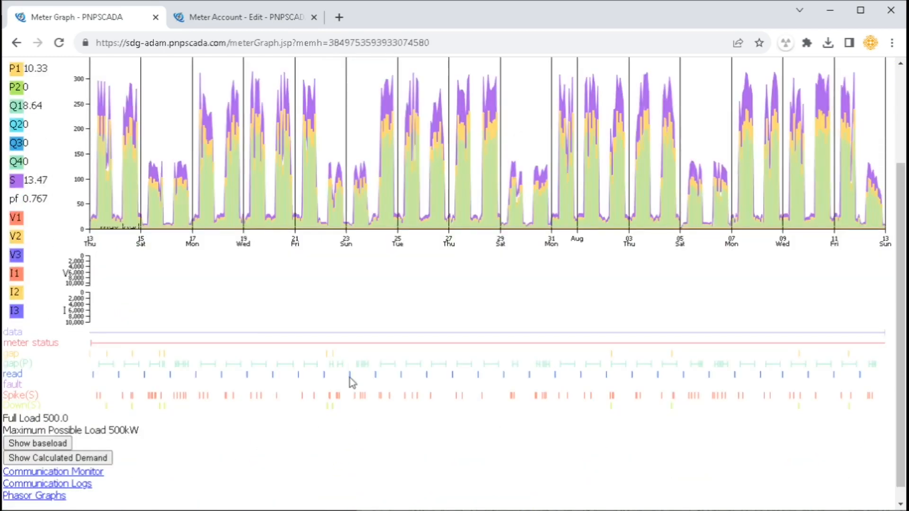
scroll(349, 378, up, 3)
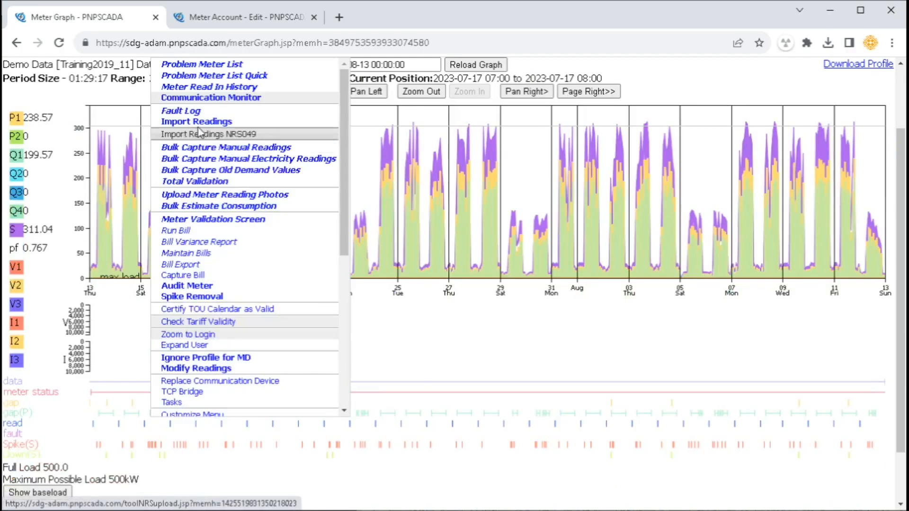
click(189, 124)
click(42, 386)
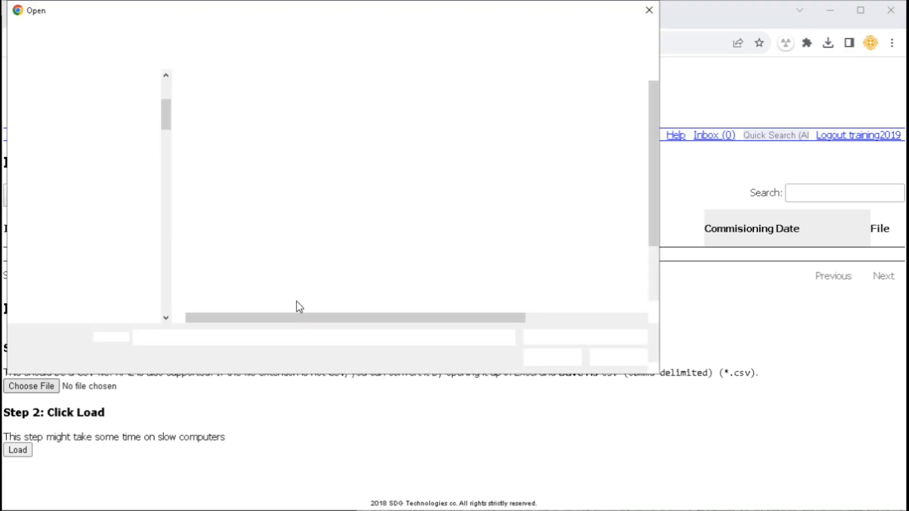
double_click(297, 303)
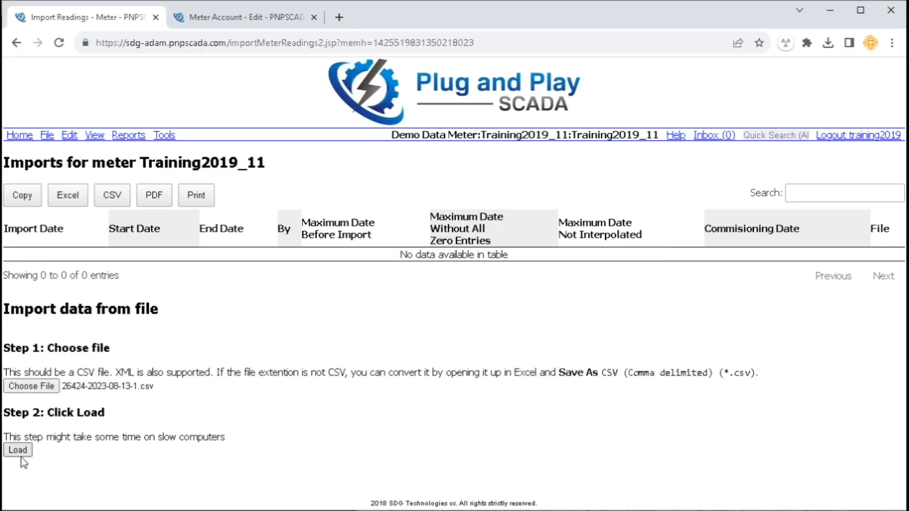
click(19, 454)
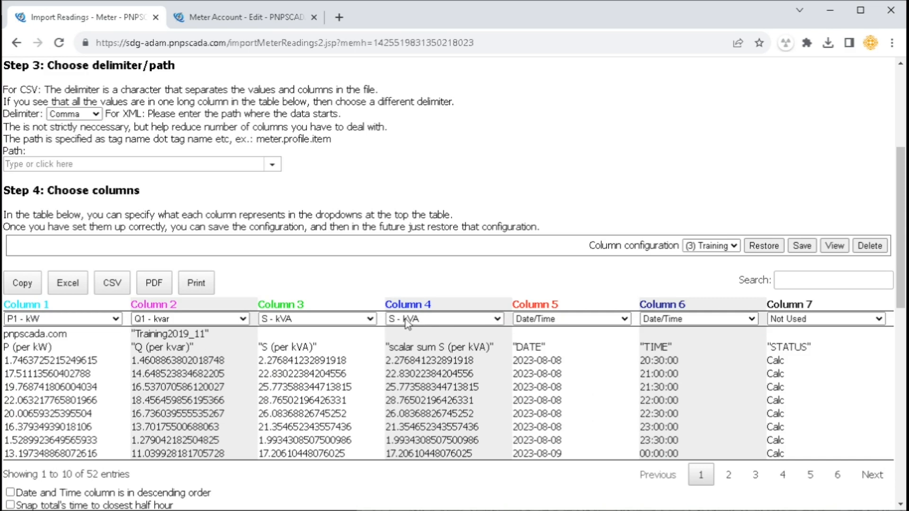
Set the Column 4 and Column 3 types to Not Used
click(419, 318)
scroll(420, 336, up, 5)
click(407, 331)
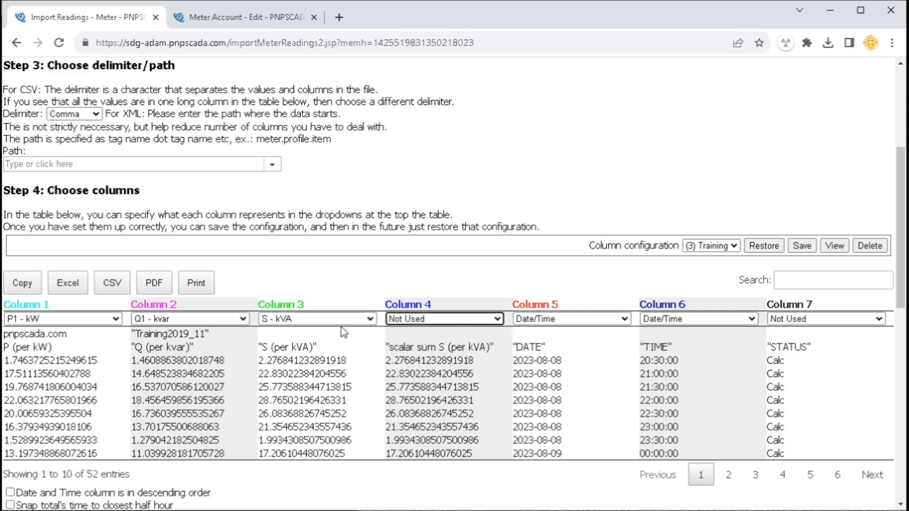
click(350, 319)
scroll(322, 341, up, 5)
click(318, 331)
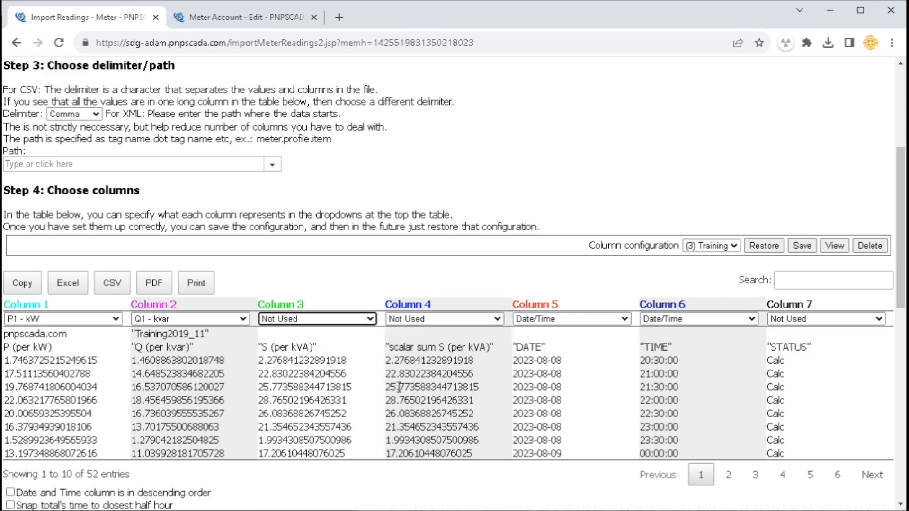
scroll(195, 230, up, 5)
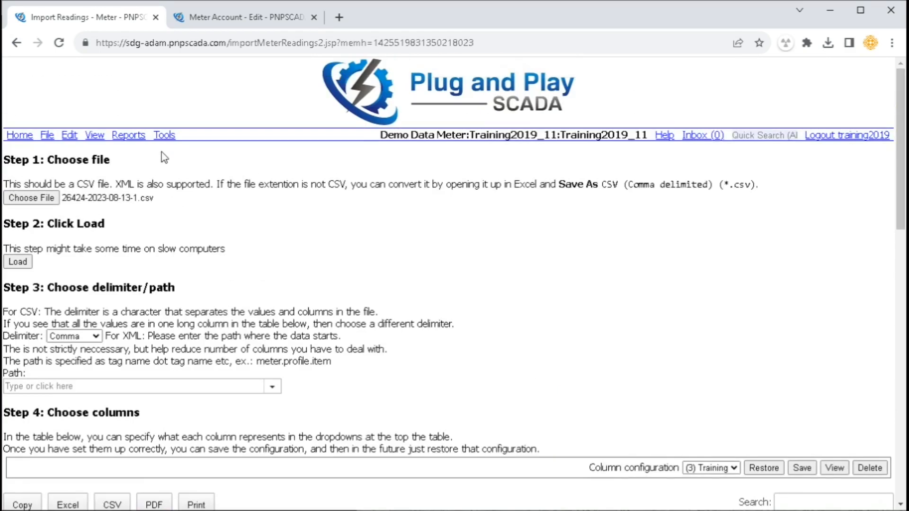
Open the Meter Event Log for Training2019_11 from 2020-10-31 to 2020-11-07 in a new tab
click(98, 137)
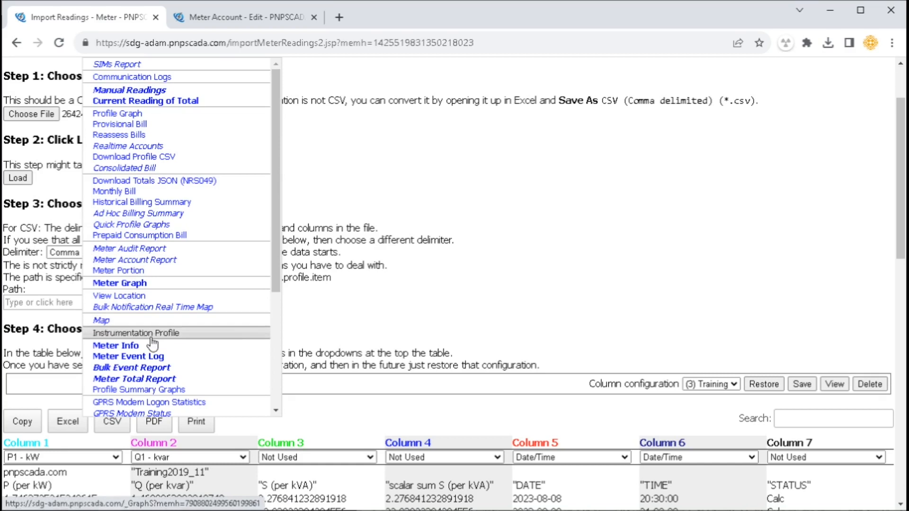
click(152, 358)
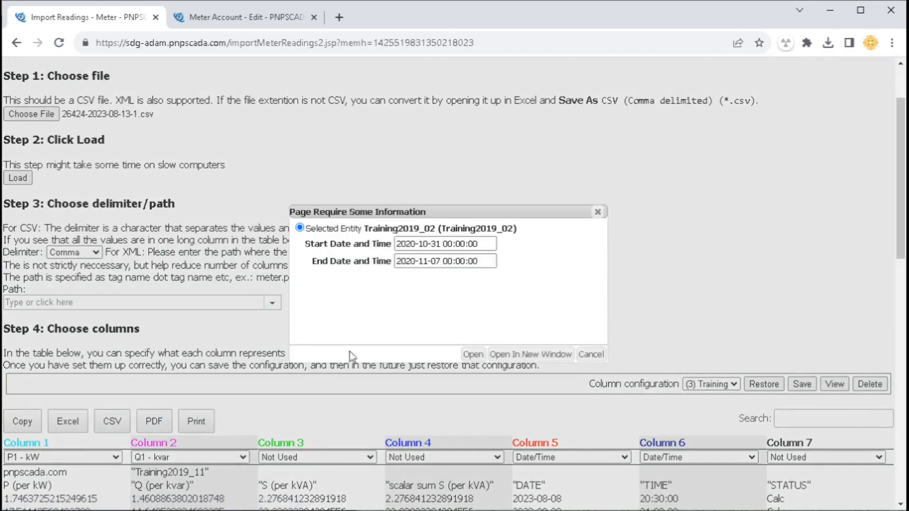
click(473, 355)
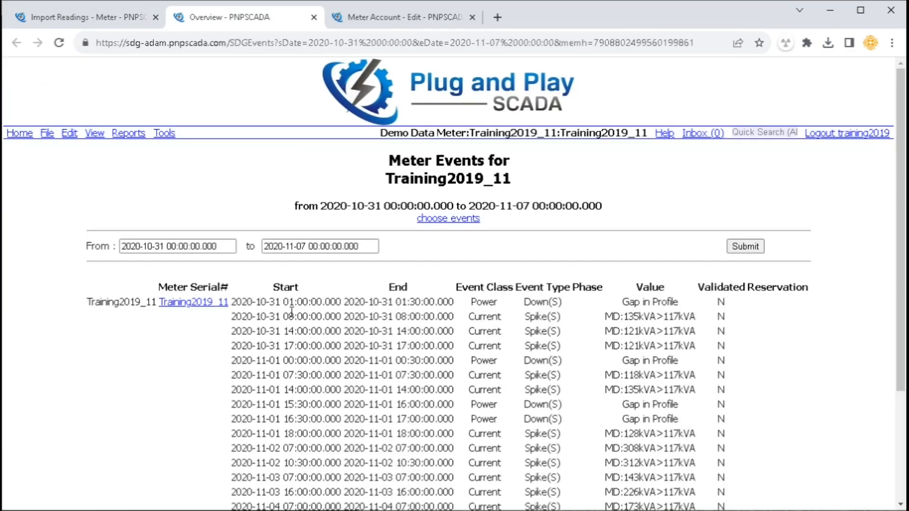
drag(363, 320, 696, 448)
click(658, 389)
Point out the Start, End, Event Class, Event Type and Phase columns of the events table
double_click(284, 287)
double_click(397, 287)
drag(467, 287, 586, 286)
click(599, 286)
scroll(602, 387, down, 3)
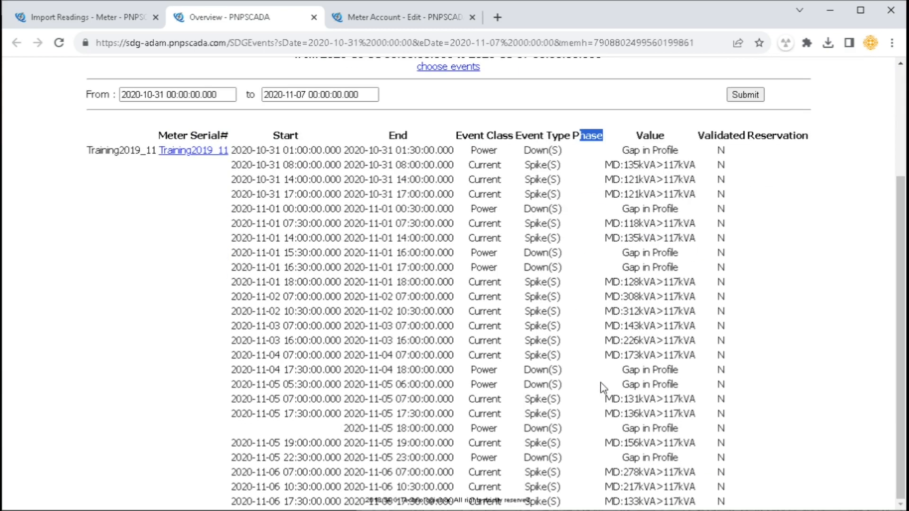
scroll(600, 380, up, 3)
Point out the event Value column and the unvalidated Validated flags
drag(643, 289, 664, 316)
click(653, 328)
drag(710, 291, 730, 296)
click(722, 301)
scroll(722, 393, down, 3)
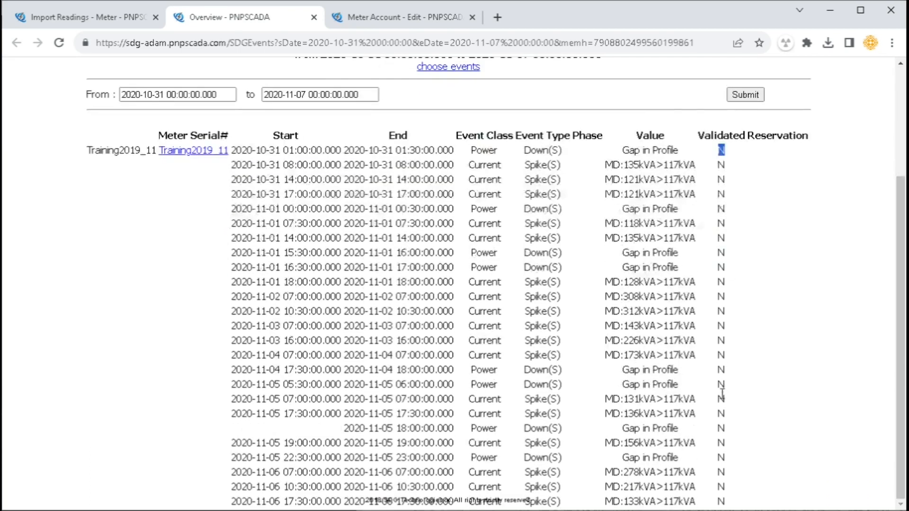
scroll(721, 411, up, 3)
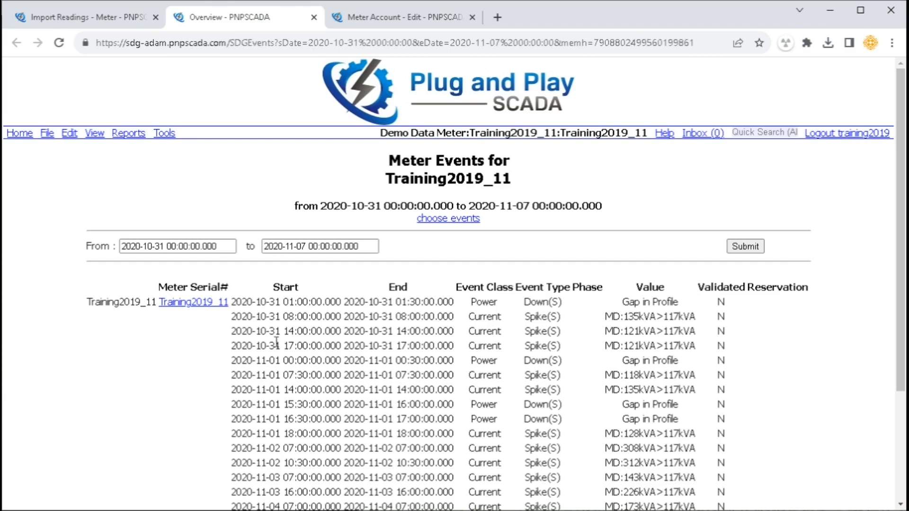
click(69, 133)
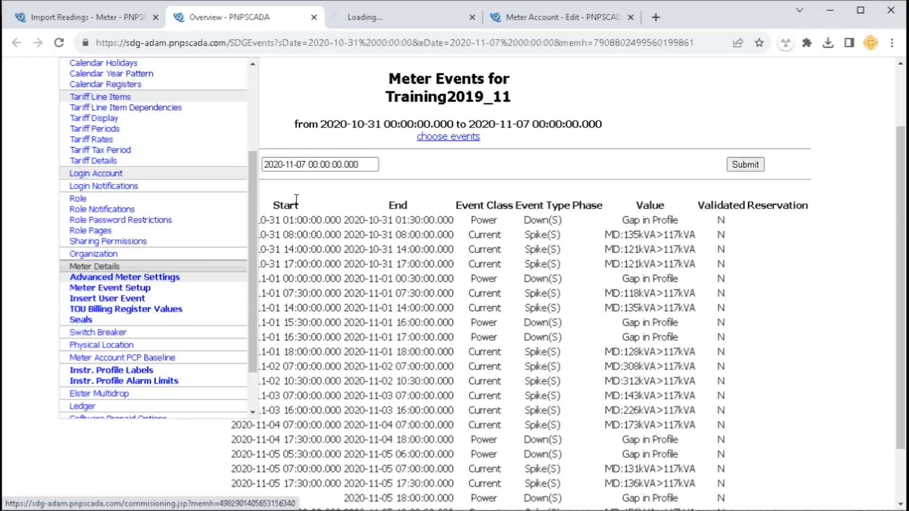
Switch to the Meter Event Setup tab for Training2019_11 and scroll through the event list
click(369, 19)
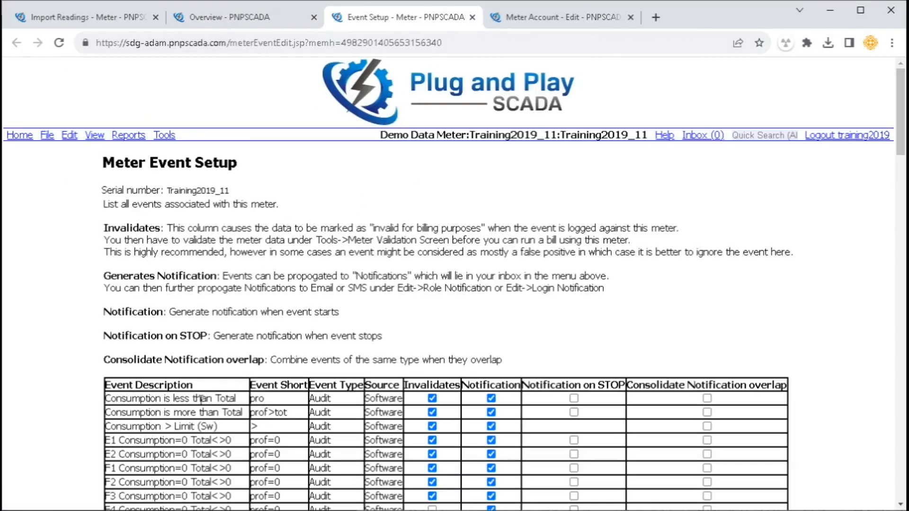
scroll(294, 226, down, 8)
drag(175, 94, 219, 432)
click(218, 432)
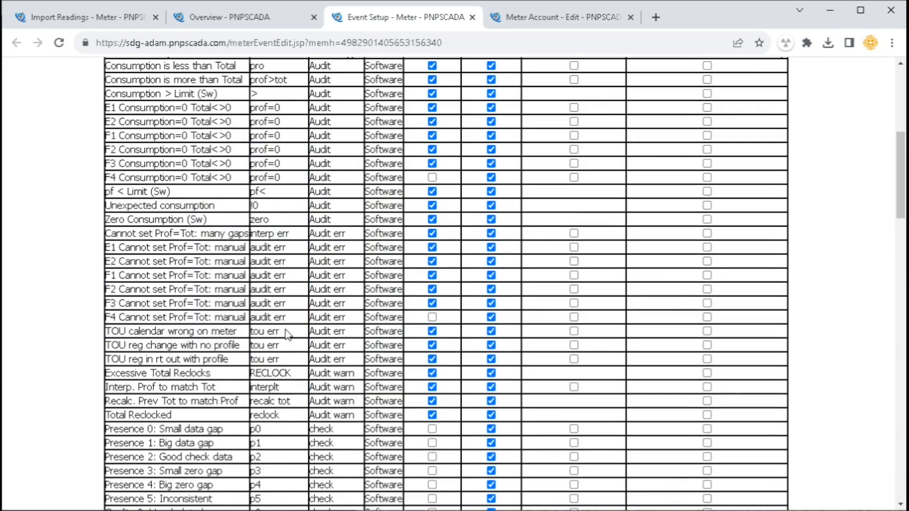
scroll(265, 343, down, 11)
scroll(265, 343, up, 15)
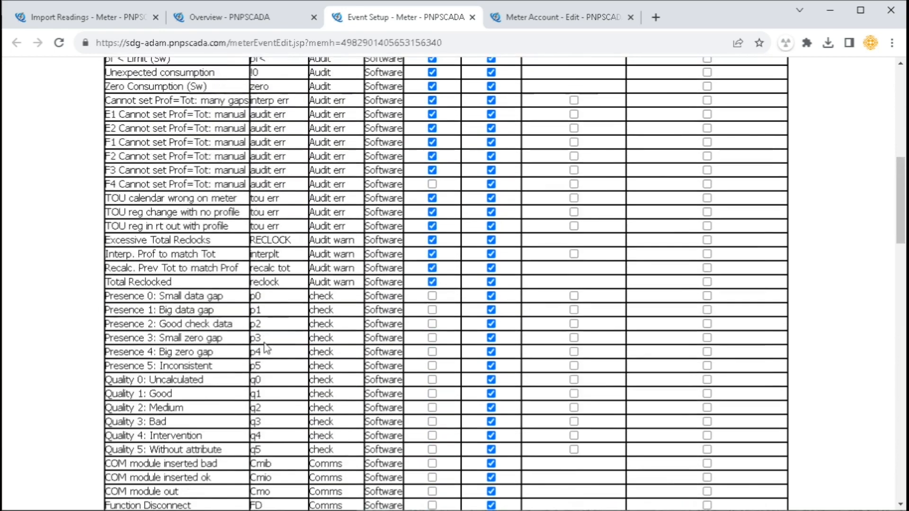
Point out the Event Description and Event Short columns and the first event rows
drag(125, 318, 180, 318)
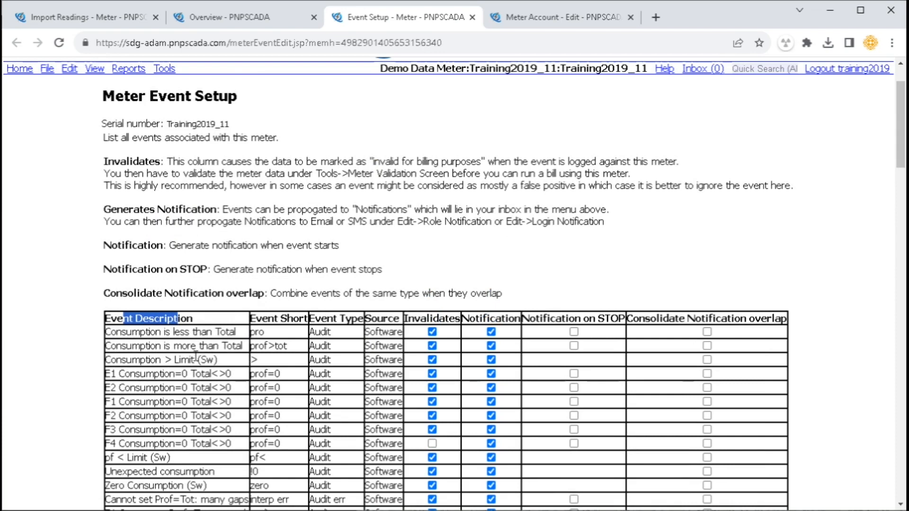
drag(262, 318, 391, 318)
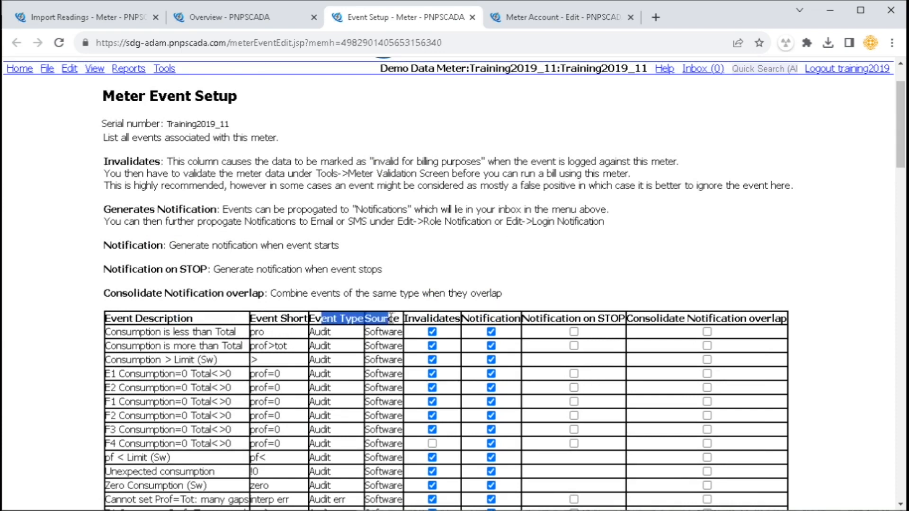
click(409, 335)
drag(385, 344, 402, 386)
click(398, 387)
Scroll through the events to review their Invalidates and Notification settings
scroll(394, 388, down, 10)
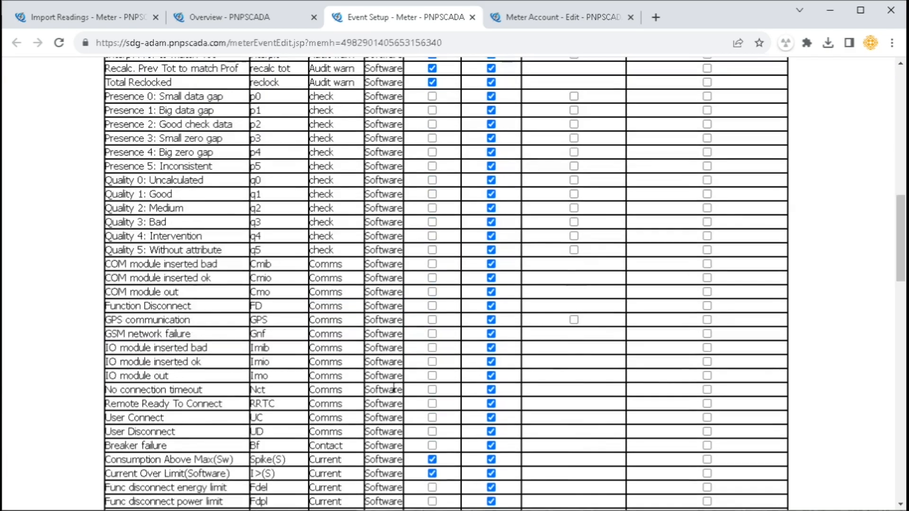
scroll(393, 388, down, 20)
scroll(391, 374, up, 20)
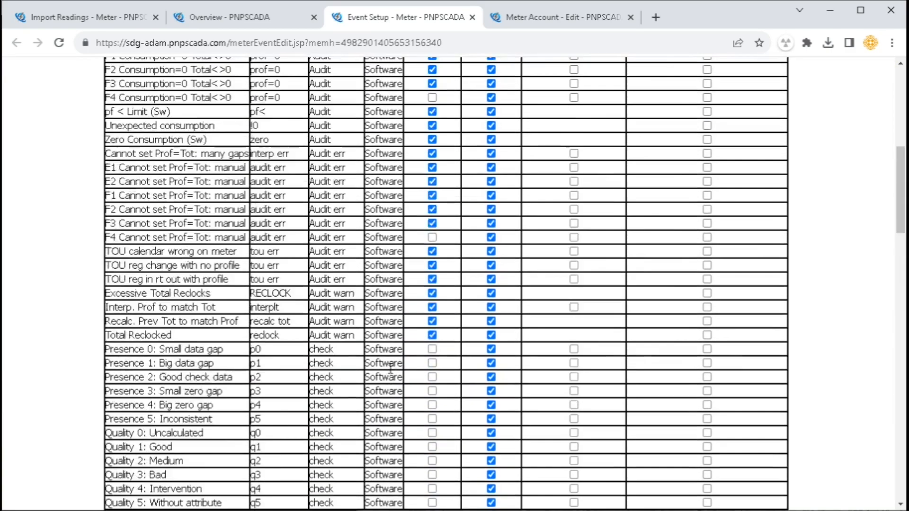
scroll(390, 368, up, 8)
drag(415, 373, 446, 372)
scroll(447, 385, down, 1)
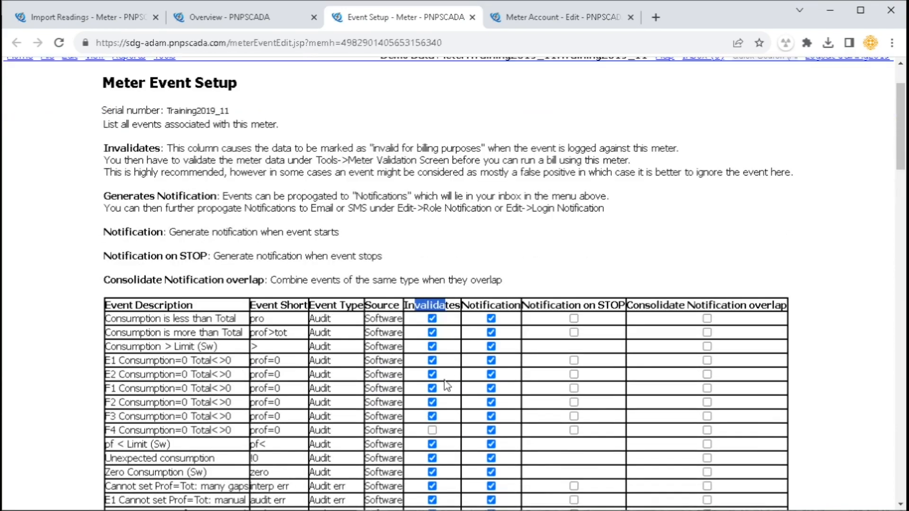
scroll(496, 348, down, 3)
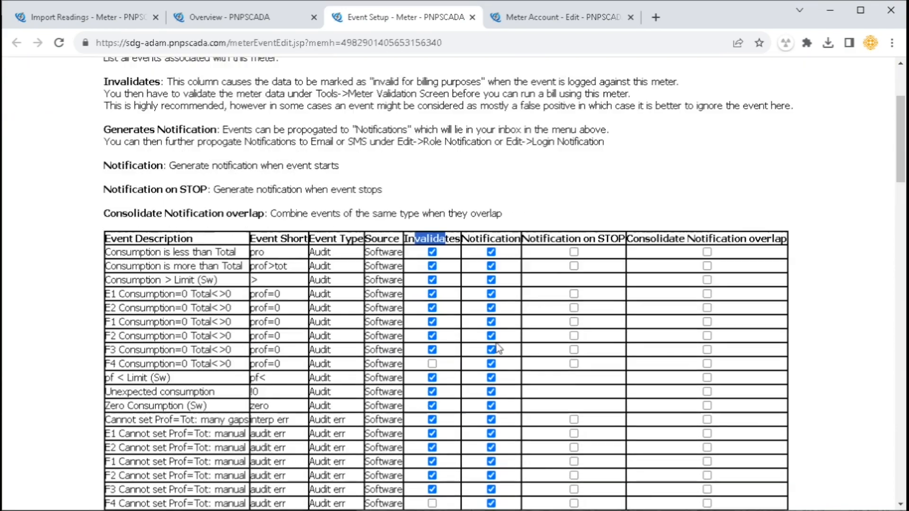
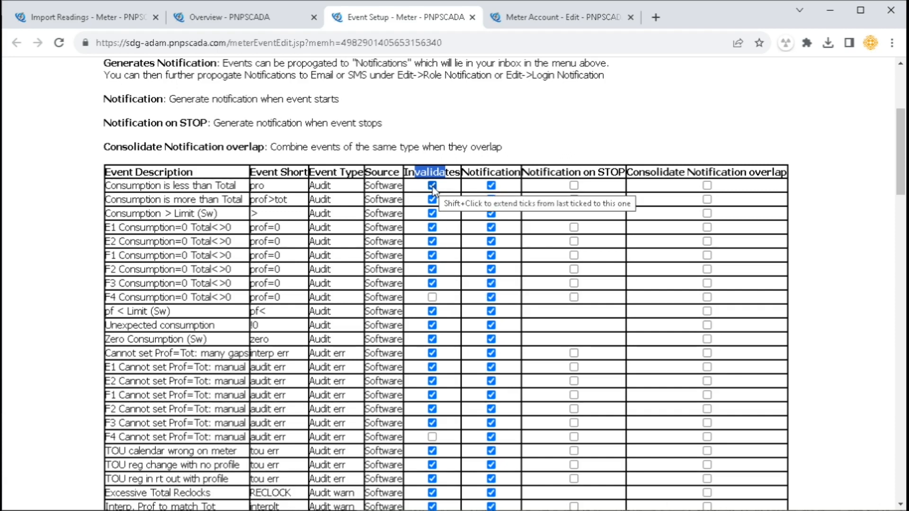
Highlight the Invalidates and Notification column headings and scroll back to the top
drag(471, 171, 513, 171)
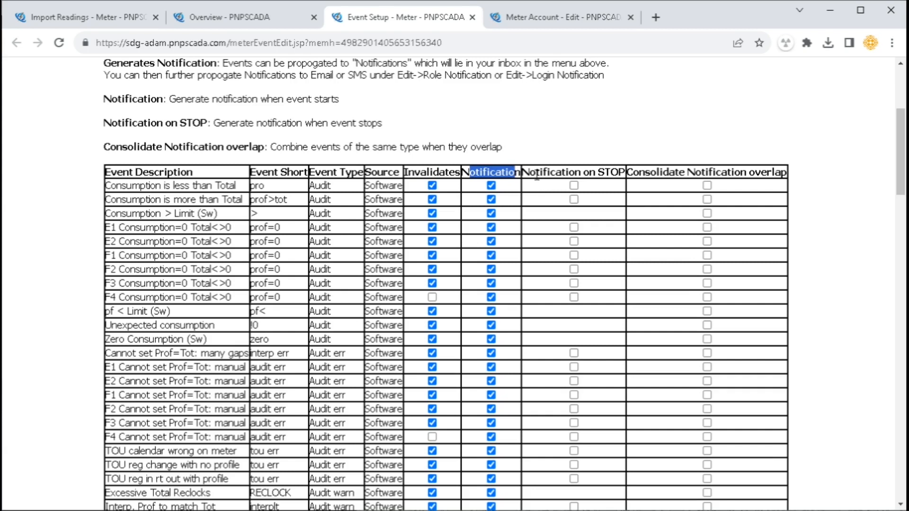
click(529, 195)
scroll(528, 206, up, 3)
Open the meter Tools list from the page header
drag(165, 148, 243, 255)
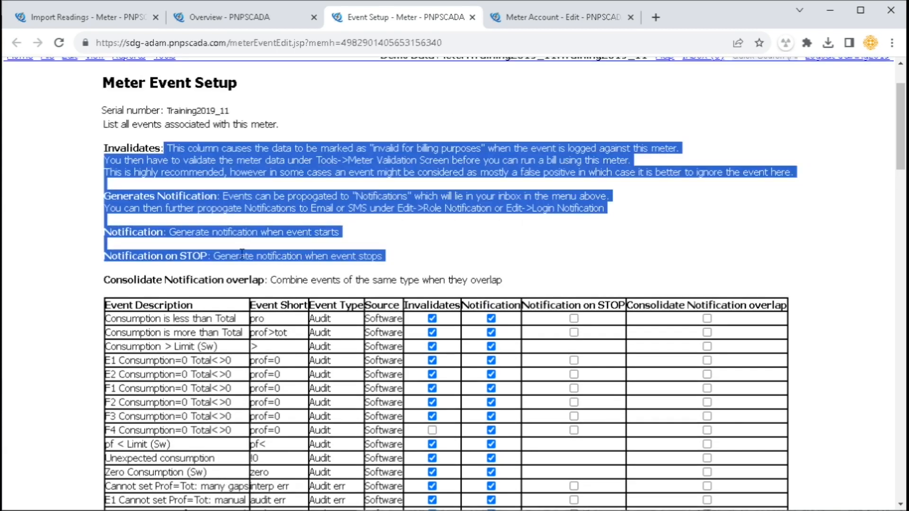
click(243, 255)
scroll(227, 227, up, 2)
mouse_move(164, 135)
scroll(203, 310, down, 2)
scroll(219, 301, down, 3)
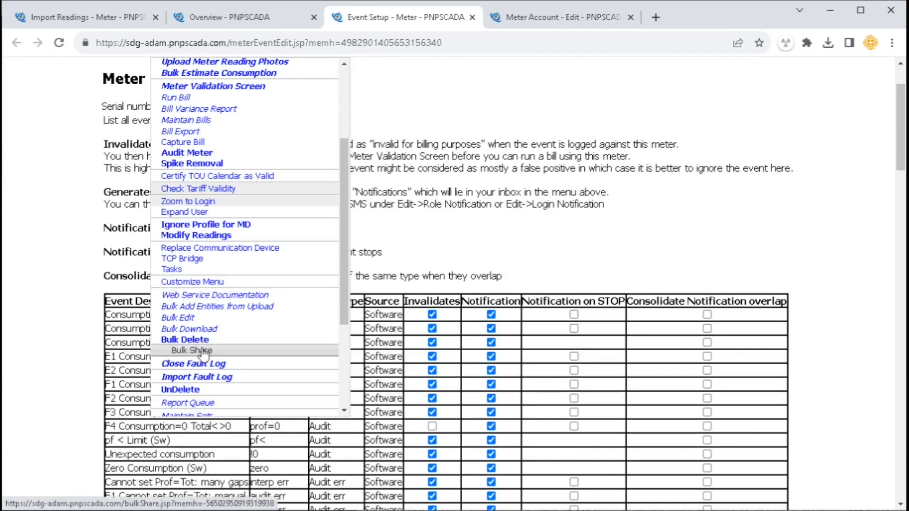
Start a Bulk Edit on a separate page targeting the Screen Edit of Meter Event Setup
middle_click(186, 320)
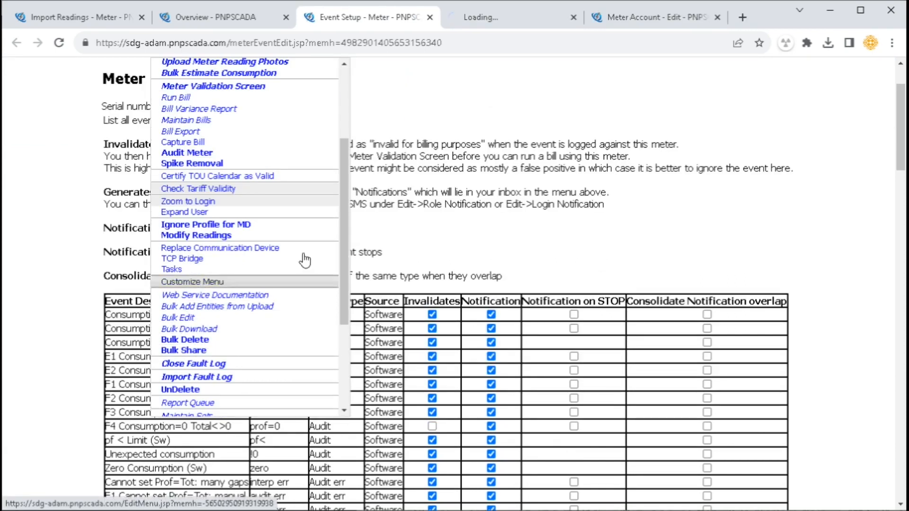
click(484, 17)
click(292, 277)
click(291, 298)
click(339, 278)
scroll(399, 400, up, 2)
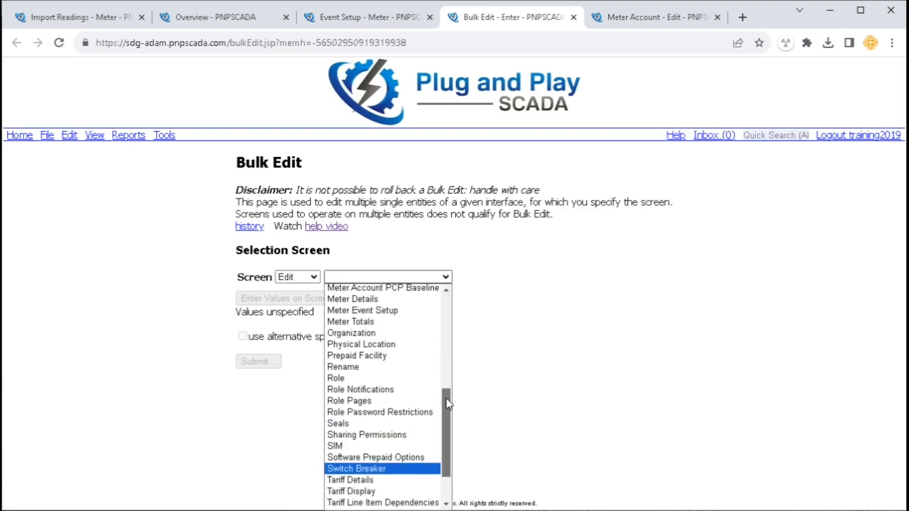
click(400, 325)
Expand the meter selection criteria, open Enter Values on Screen, and return to the Event Setup tab
click(282, 322)
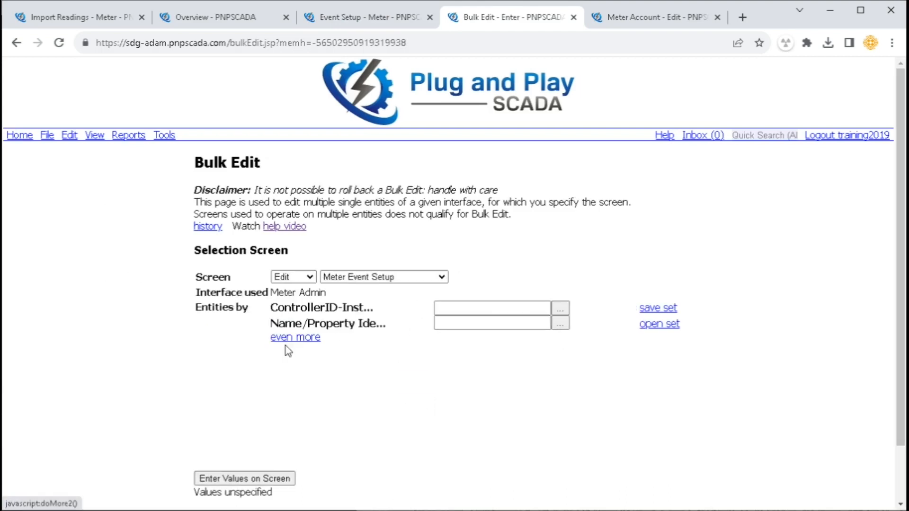
click(293, 337)
click(287, 478)
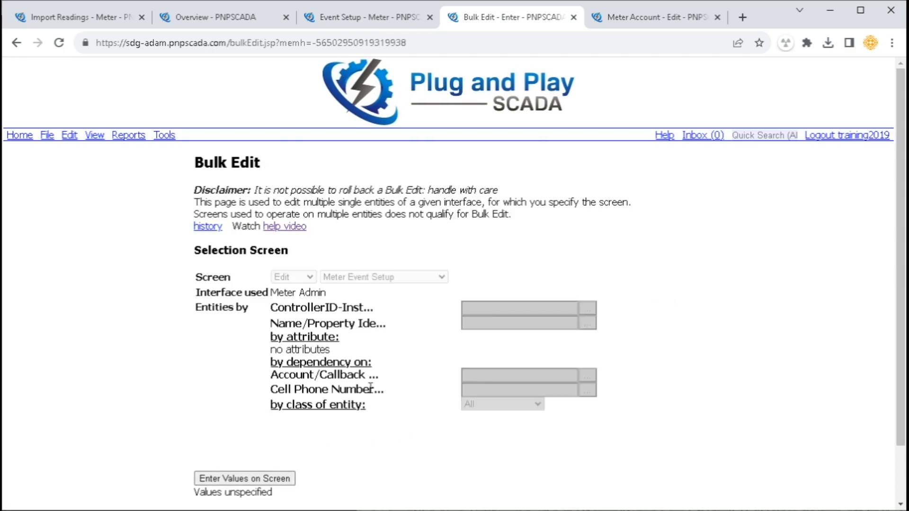
click(401, 18)
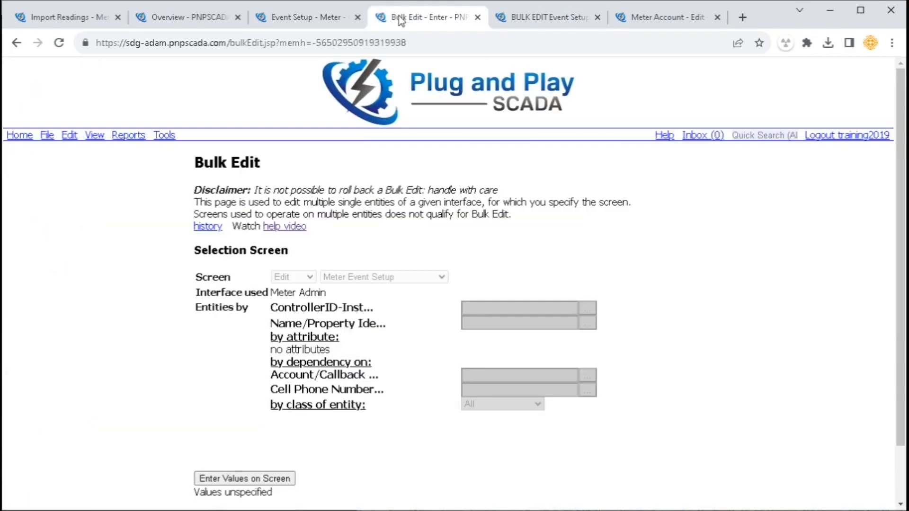
click(290, 18)
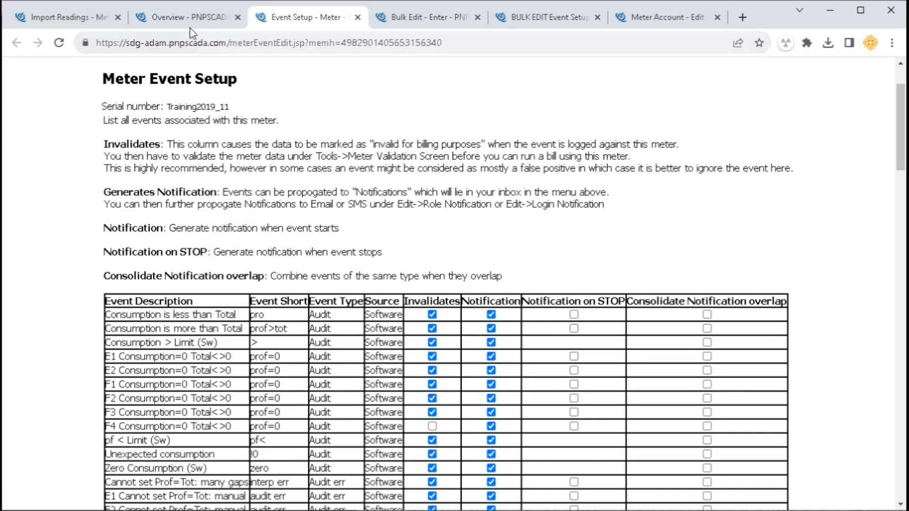
Open the Bulk Event Report for 2020-10-31 to 2020-11-07 and submit all meters
scroll(211, 186, up, 2)
mouse_move(99, 137)
scroll(104, 156, down, 2)
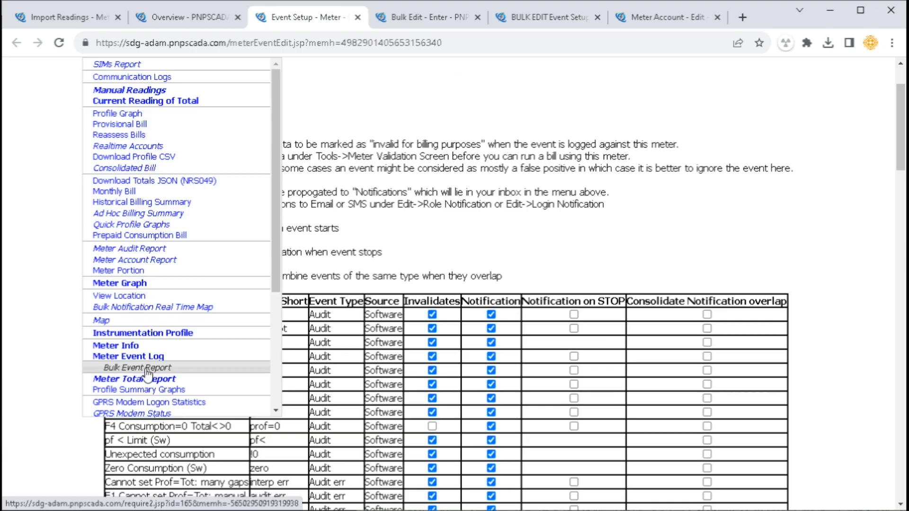
click(144, 370)
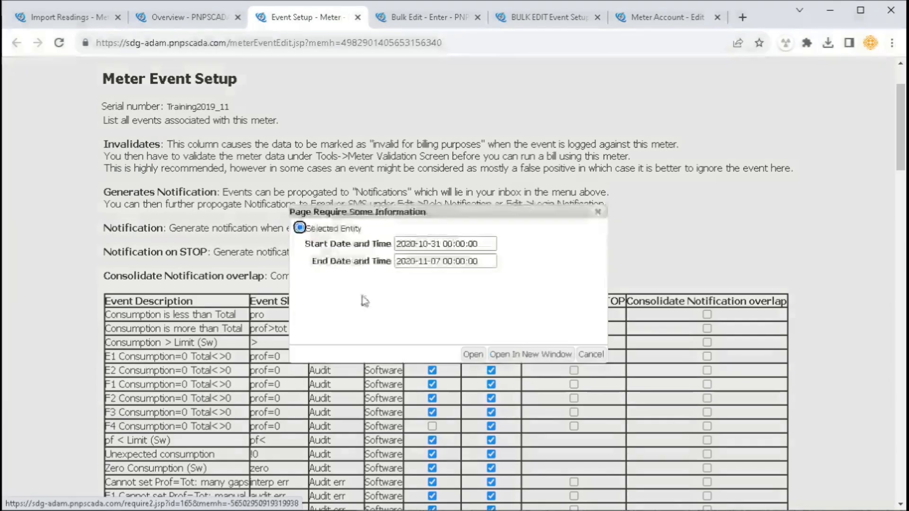
click(474, 354)
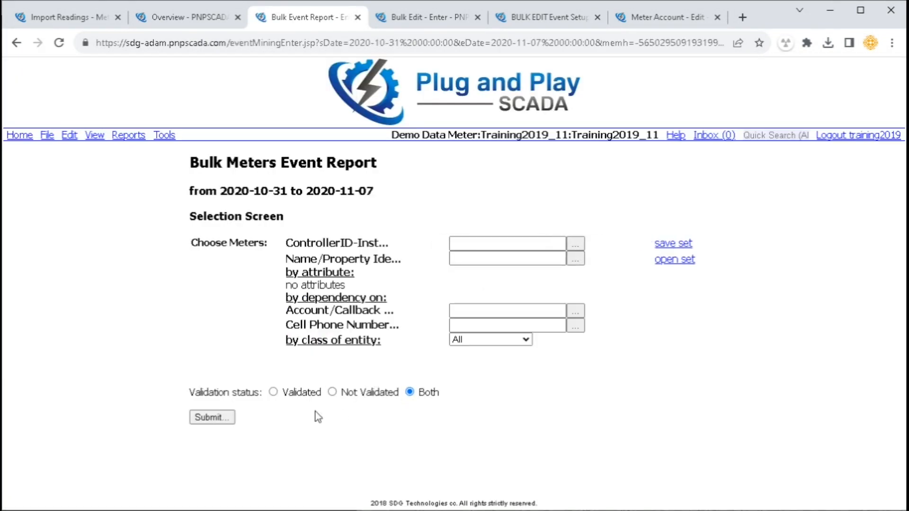
click(210, 418)
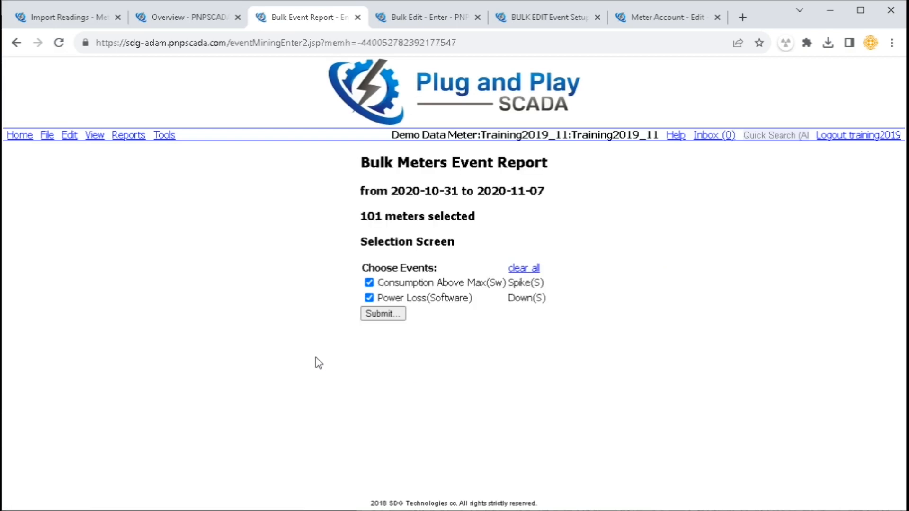
Run the report for the Down and Spike events and review the entry count and validation options
drag(411, 283, 499, 297)
click(377, 316)
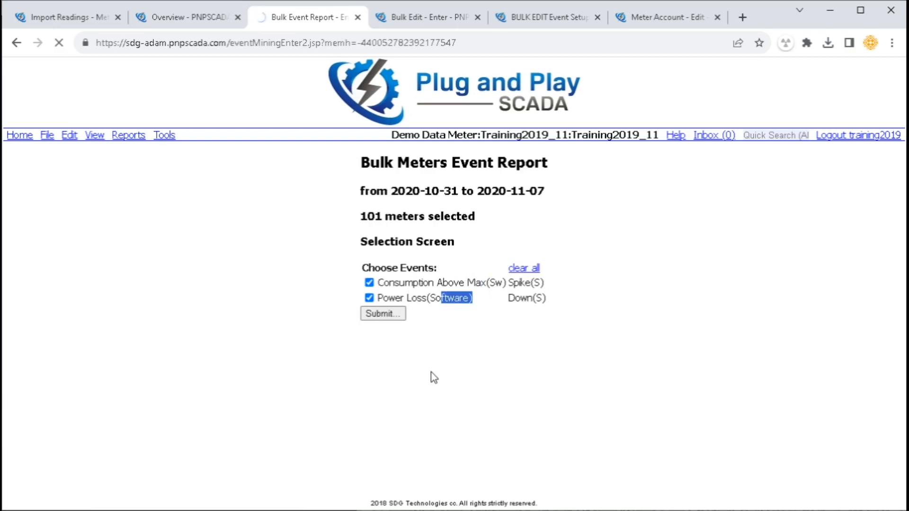
scroll(296, 429, down, 15)
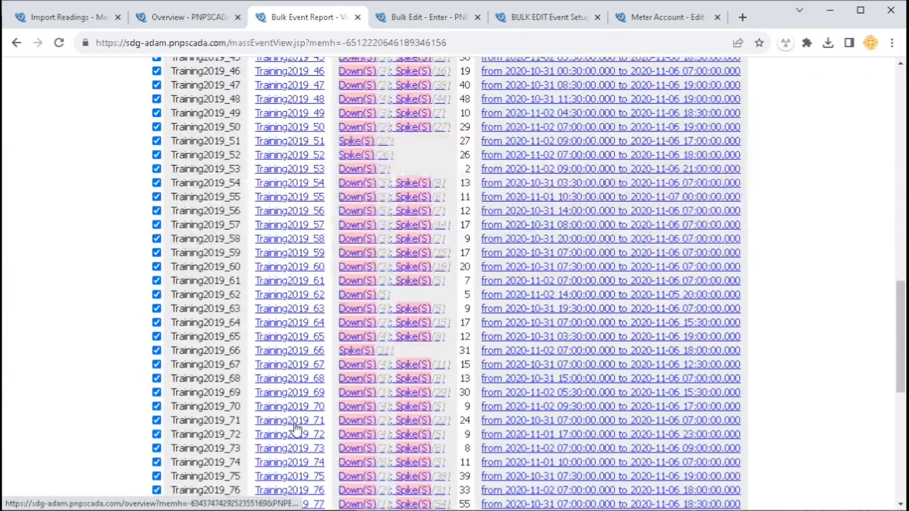
scroll(296, 428, down, 9)
drag(173, 401, 331, 440)
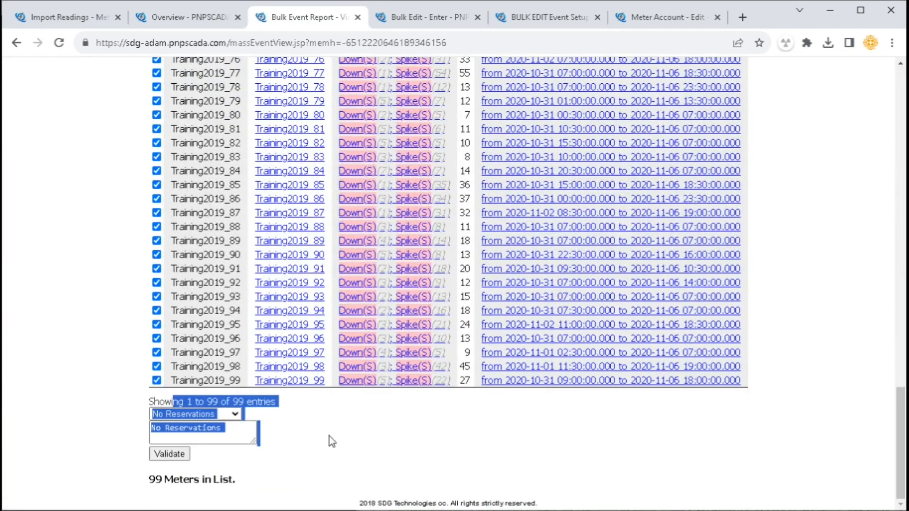
scroll(349, 288, up, 20)
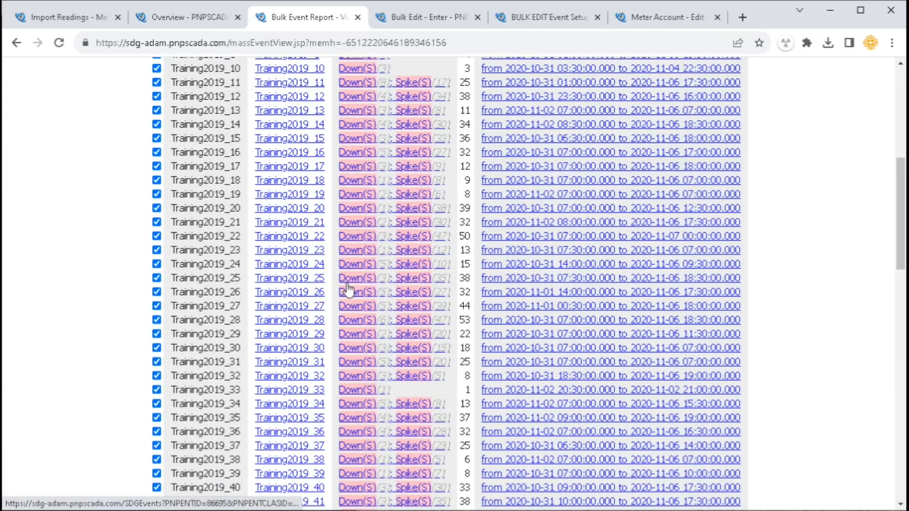
click(165, 137)
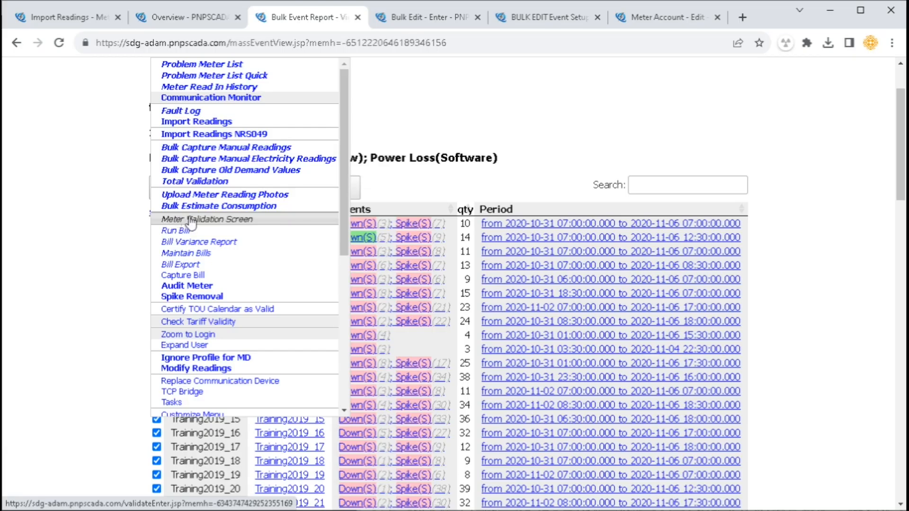
click(185, 219)
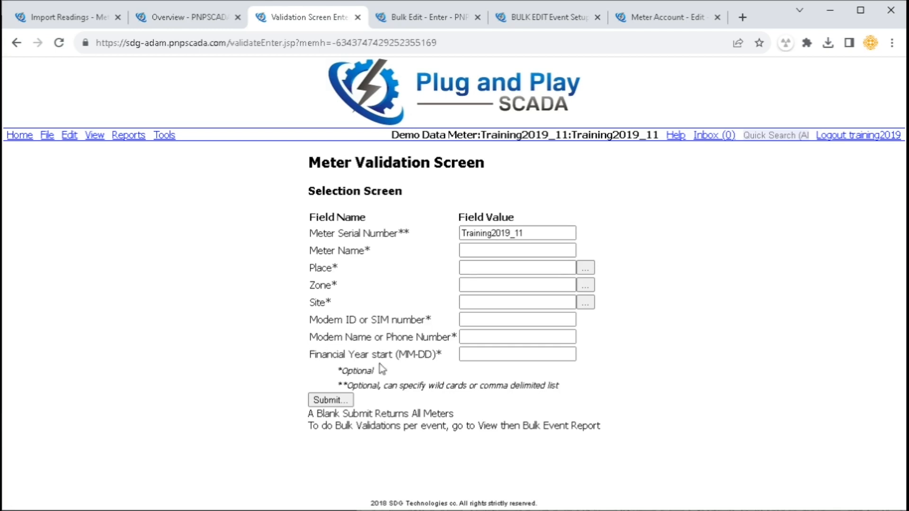
click(333, 401)
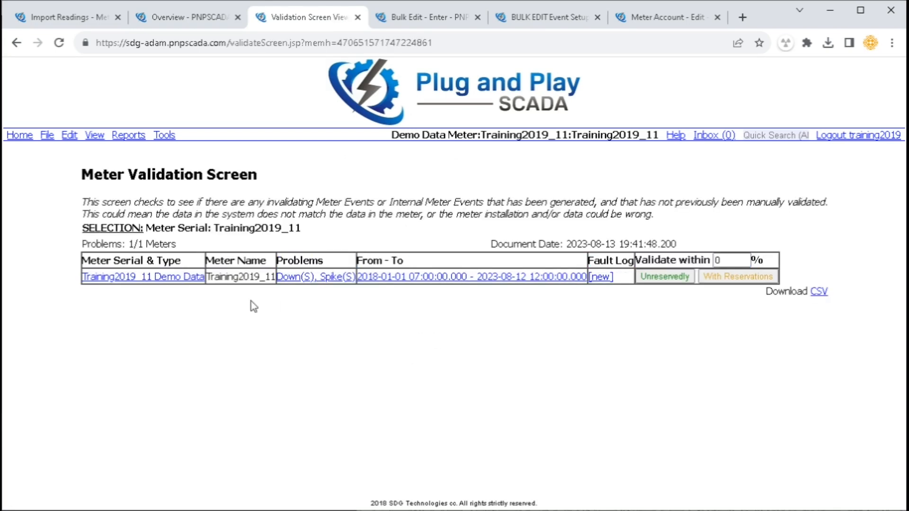
drag(90, 260, 181, 260)
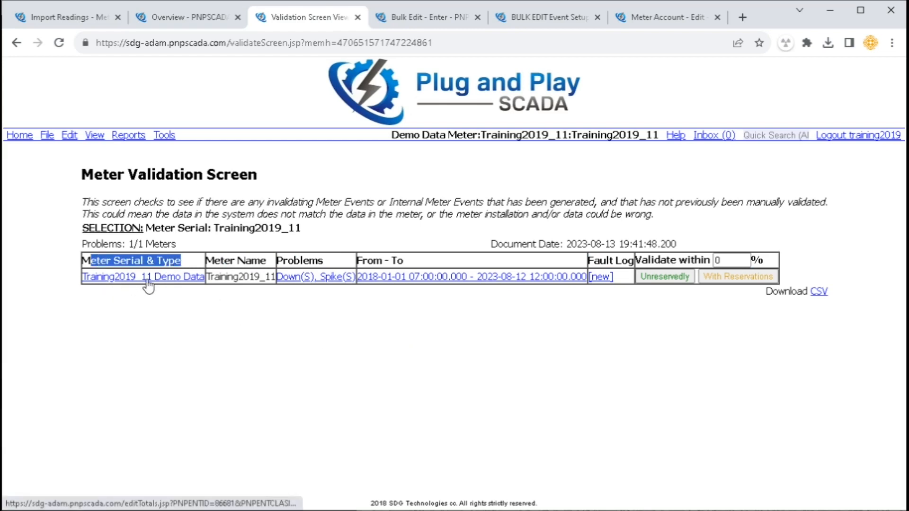
drag(225, 261, 318, 260)
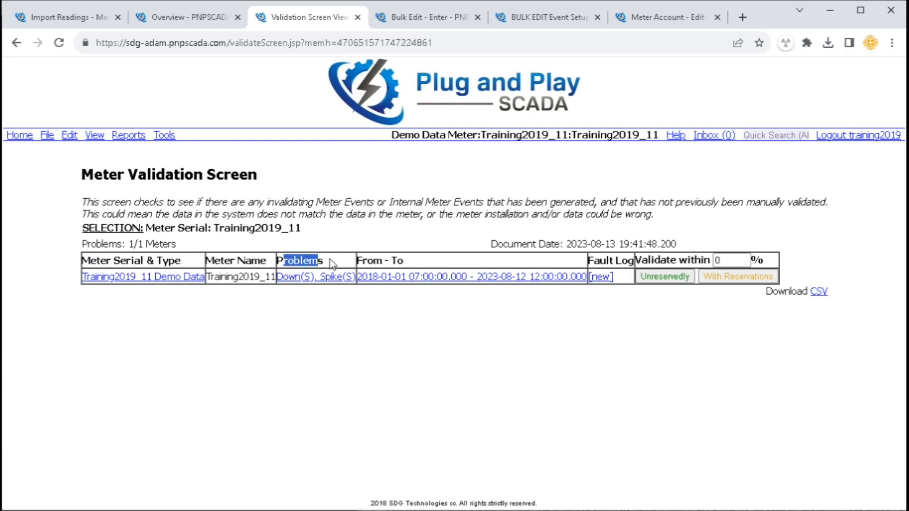
click(278, 284)
drag(277, 281, 358, 277)
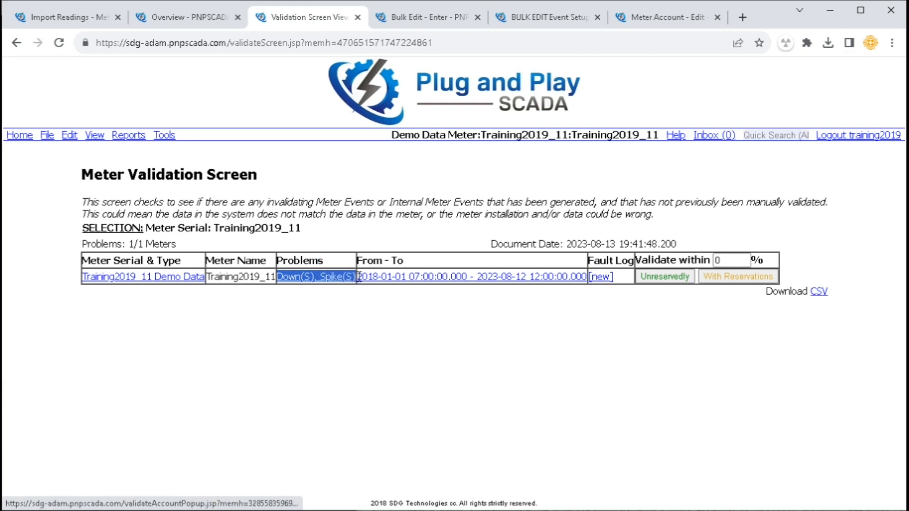
click(339, 256)
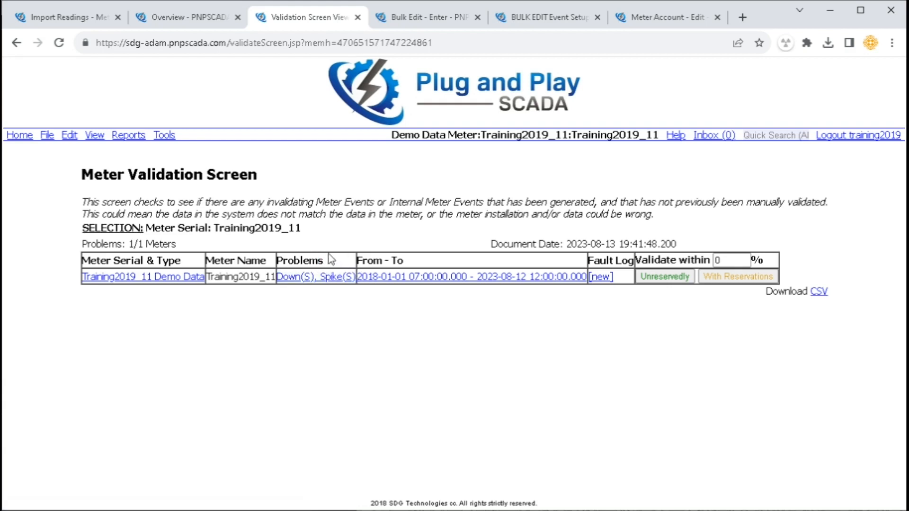
middle_click(303, 279)
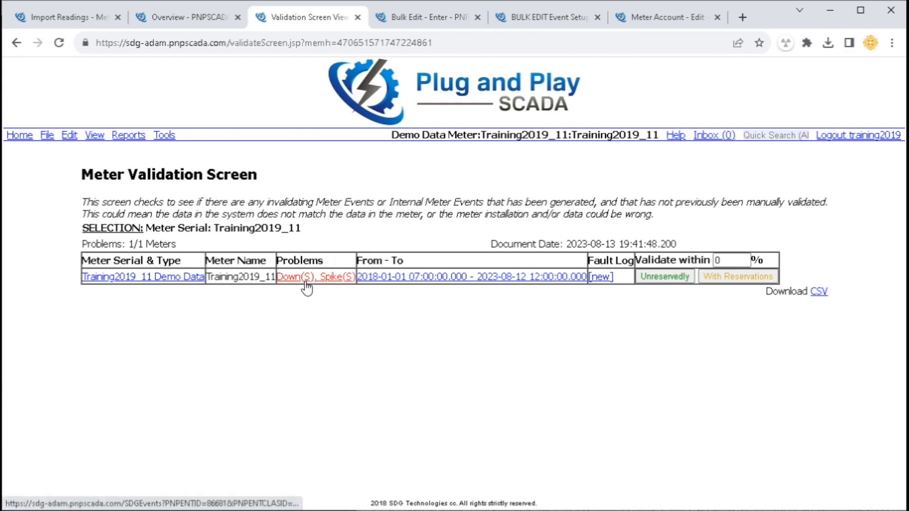
click(371, 19)
click(263, 16)
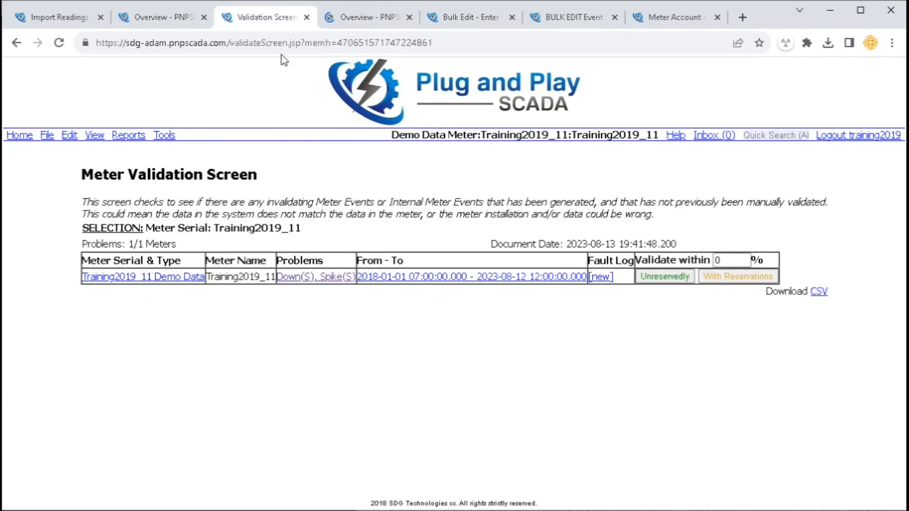
drag(364, 260, 493, 282)
click(392, 258)
drag(387, 283, 547, 290)
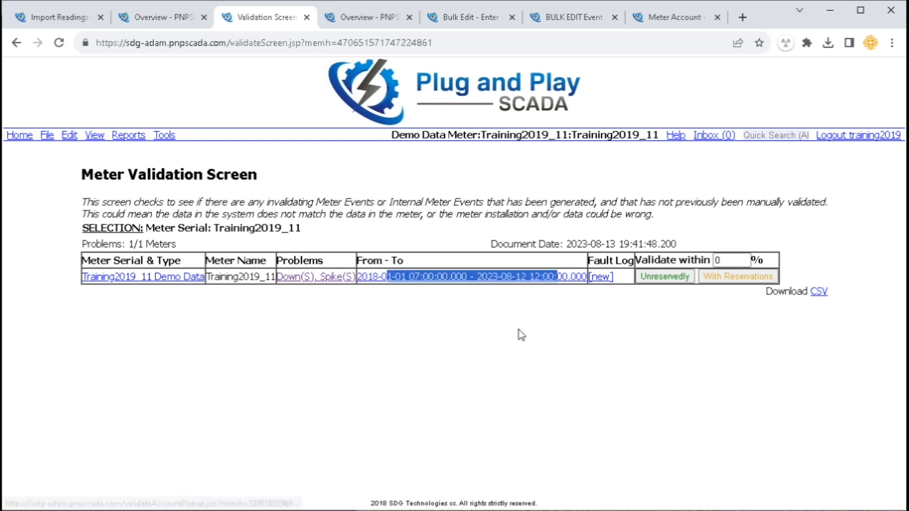
click(505, 317)
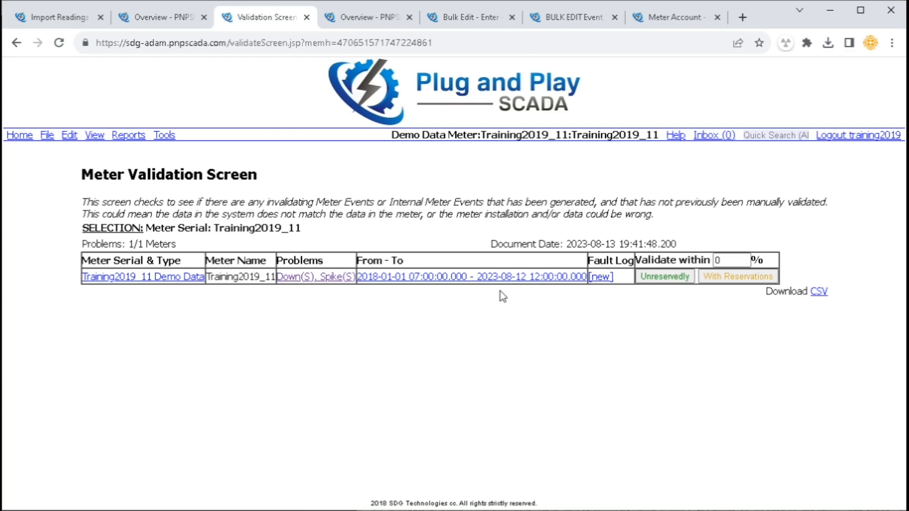
drag(618, 279, 591, 277)
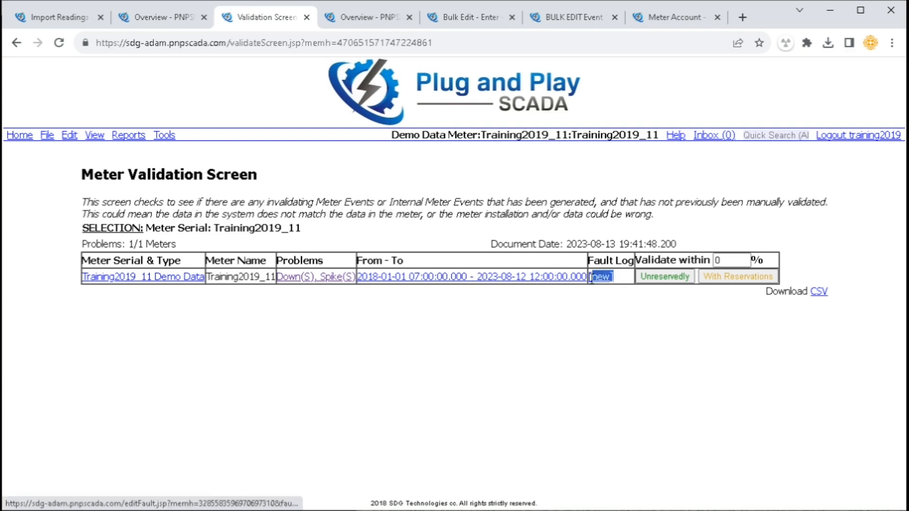
click(608, 301)
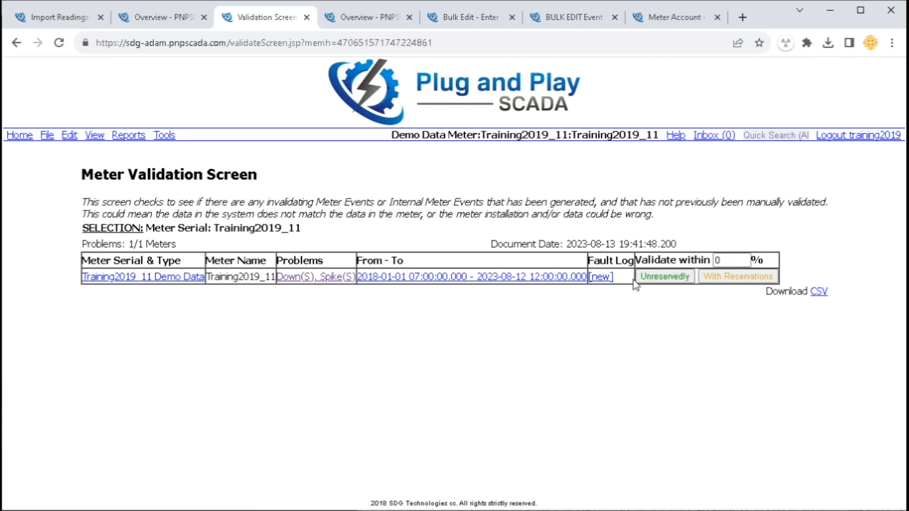
double_click(697, 277)
click(699, 296)
Set the Validate within % tolerance to 1
drag(641, 260, 689, 274)
click(758, 262)
text(1)
click(686, 260)
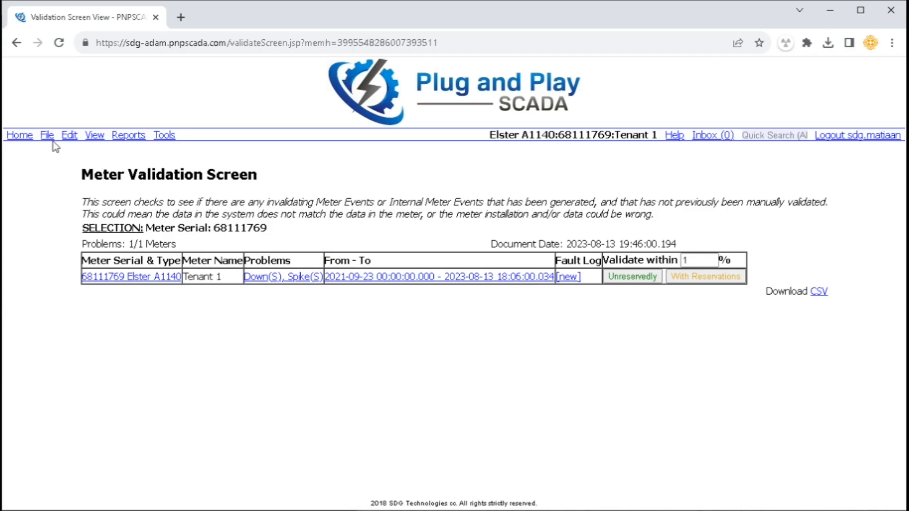
Open the Phasor Graphs view for meter 68111769 in a new tab
click(95, 135)
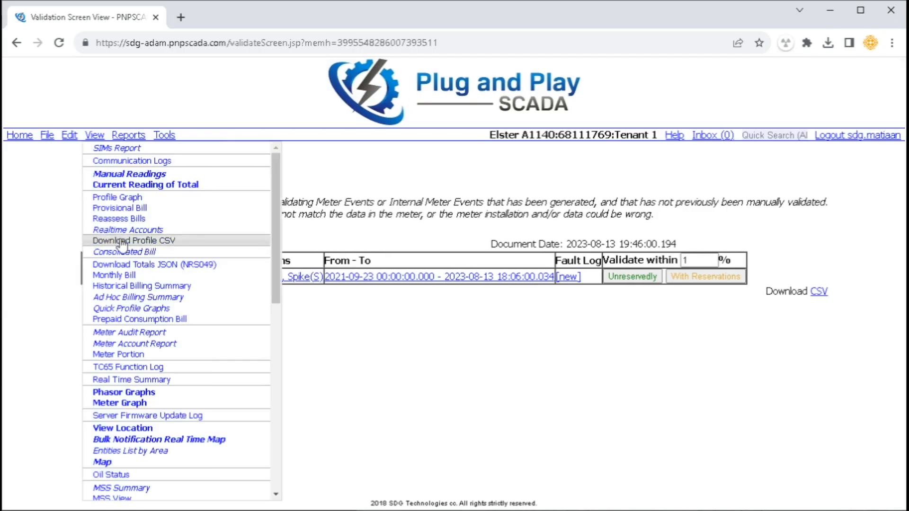
click(133, 397)
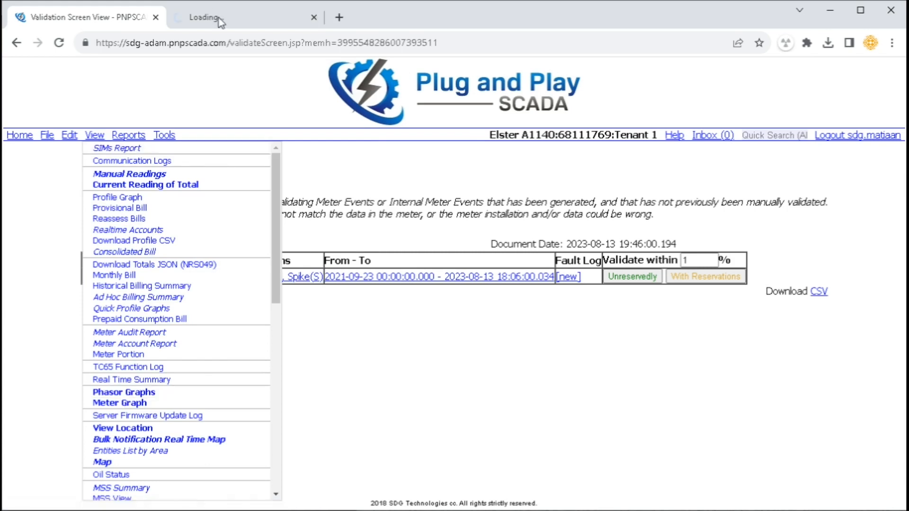
click(213, 13)
Point out the Volts, Volt Angle, Current, Current Angle and Active Power columns of the phasor table
drag(196, 196, 232, 215)
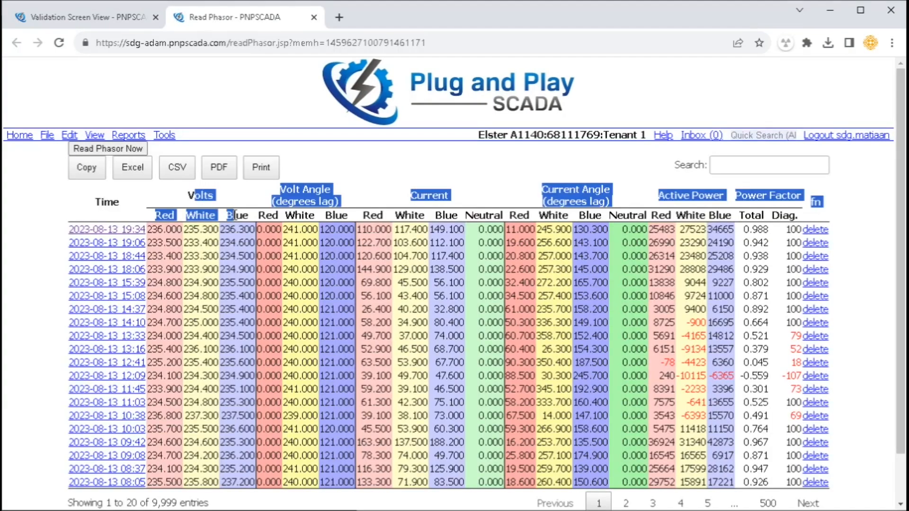
click(291, 195)
drag(286, 192, 332, 192)
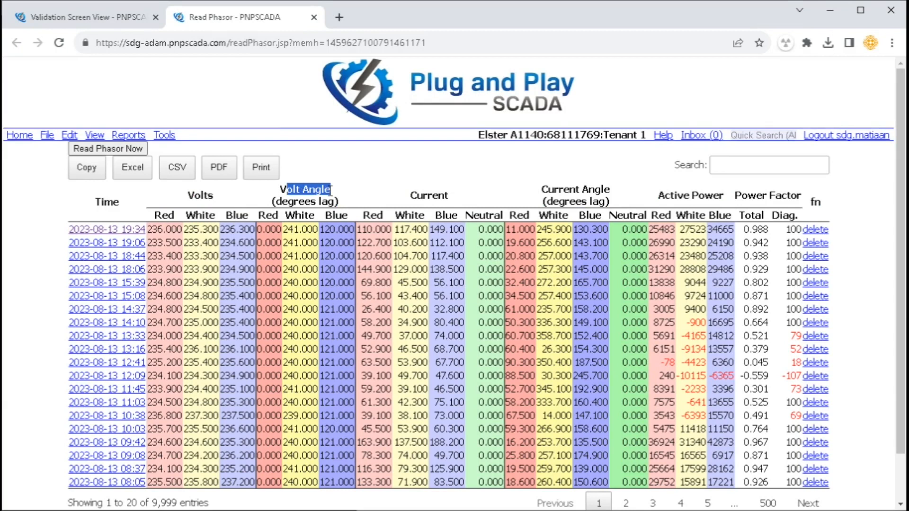
drag(416, 194, 444, 194)
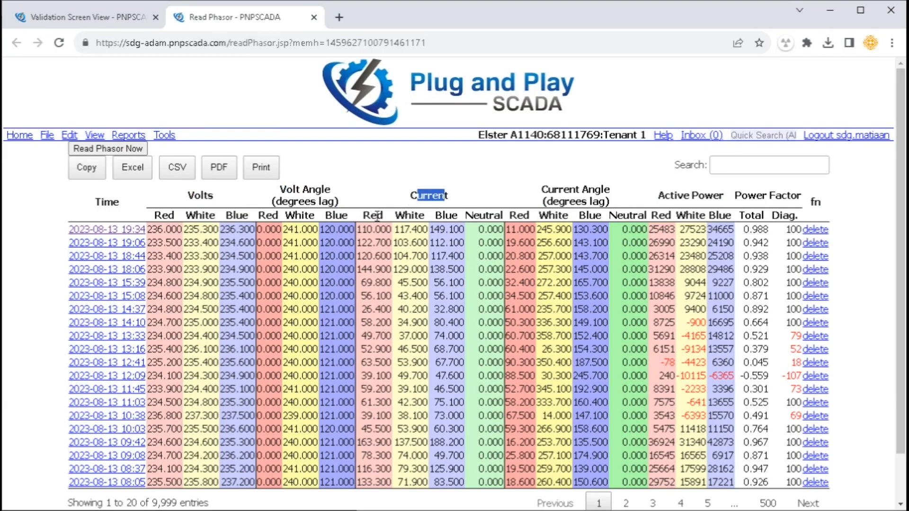
drag(395, 215, 511, 217)
drag(548, 189, 597, 194)
drag(539, 216, 721, 196)
drag(653, 215, 787, 196)
click(690, 221)
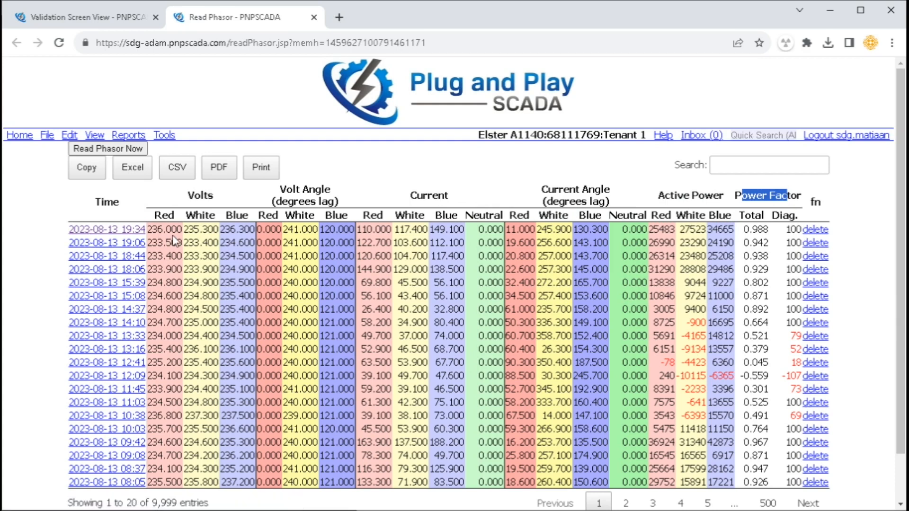
drag(368, 229, 493, 230)
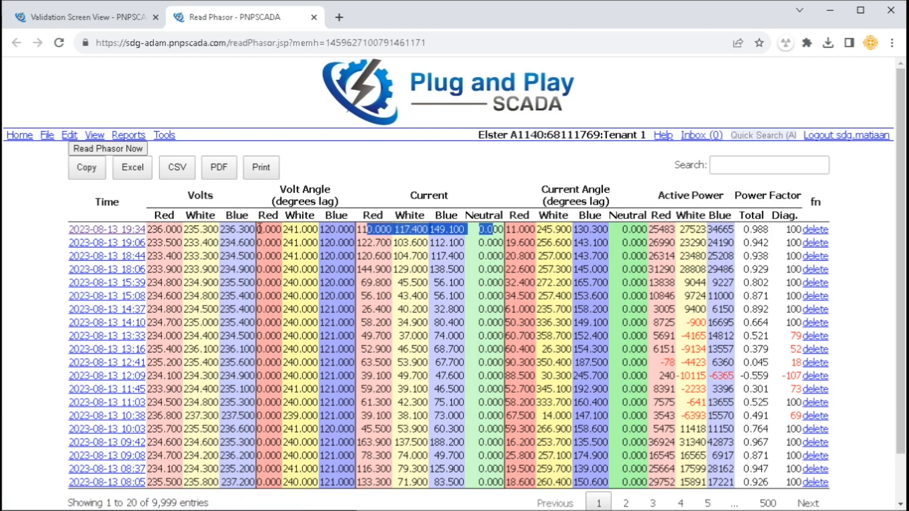
middle_click(132, 231)
key(ctrl+Tab)
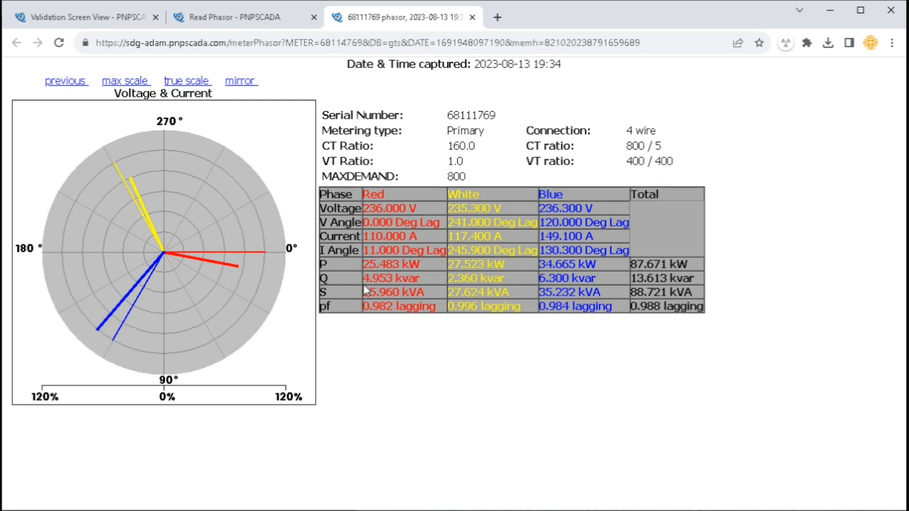
Open the Phasor Report for the meter group in a new tab
click(100, 18)
mouse_move(129, 135)
scroll(189, 378, down, 3)
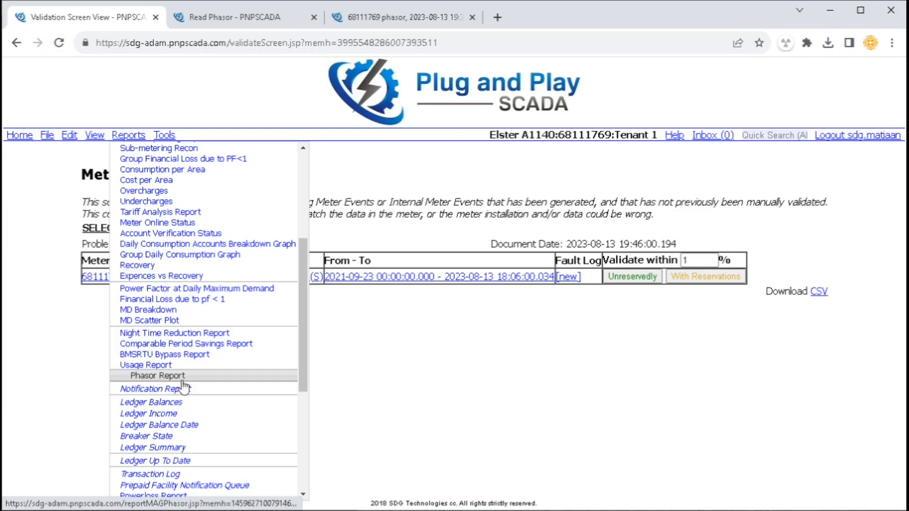
middle_click(152, 378)
click(372, 14)
Review the Tenant 1 row, show-last-3-phasors option and phase currents, then open Meter Account in a new tab
drag(143, 189, 447, 187)
click(213, 222)
drag(121, 155, 196, 195)
click(190, 221)
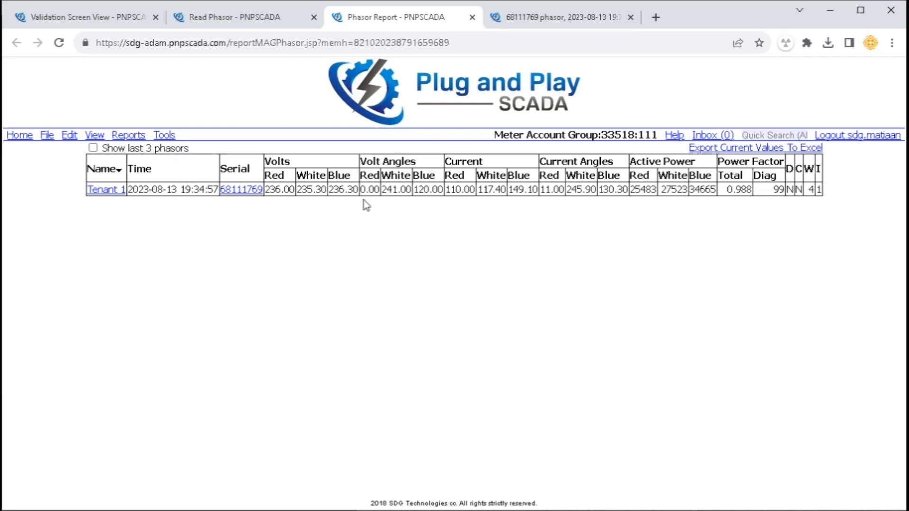
drag(452, 189, 539, 189)
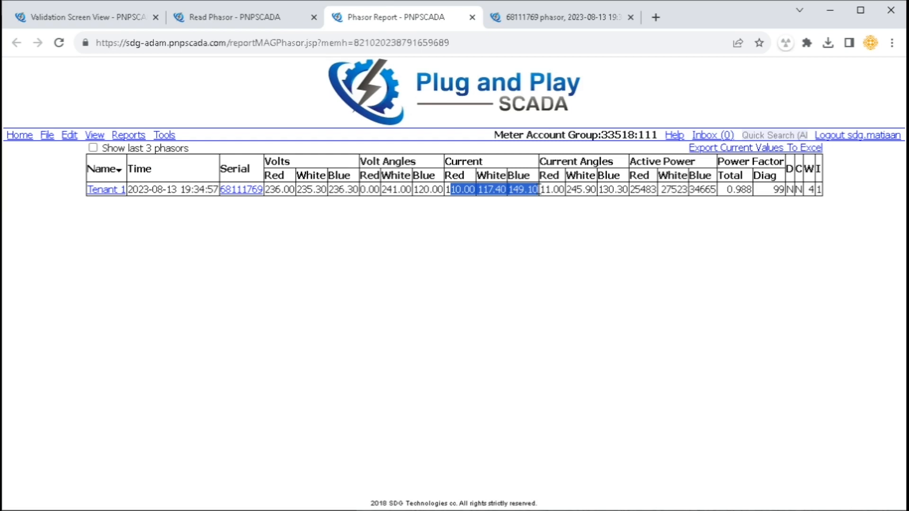
click(459, 223)
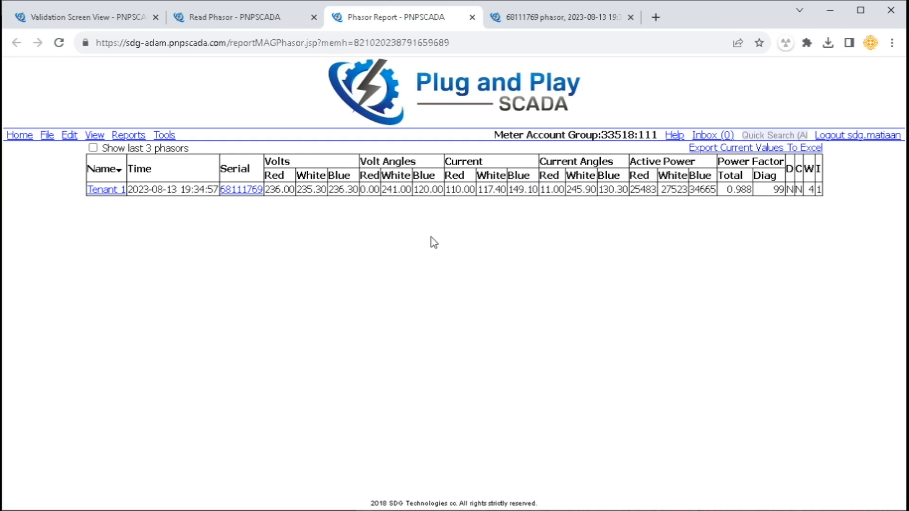
click(70, 136)
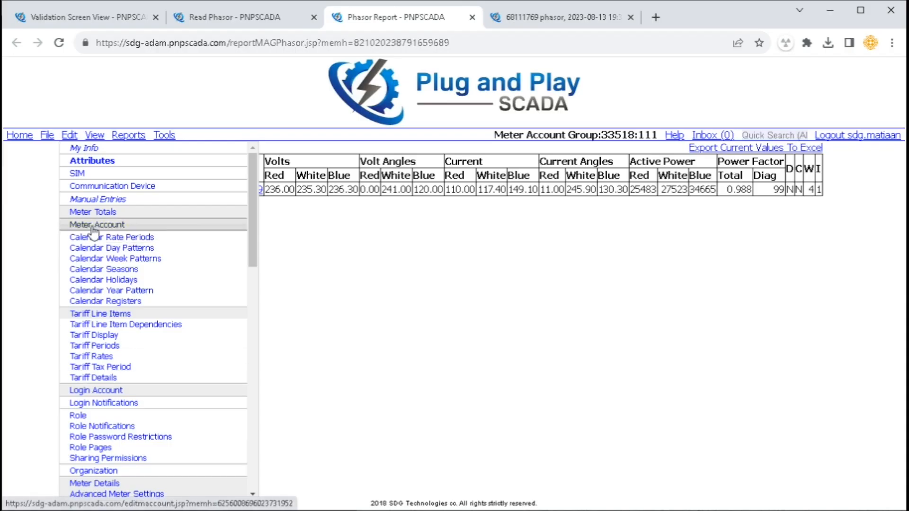
middle_click(95, 226)
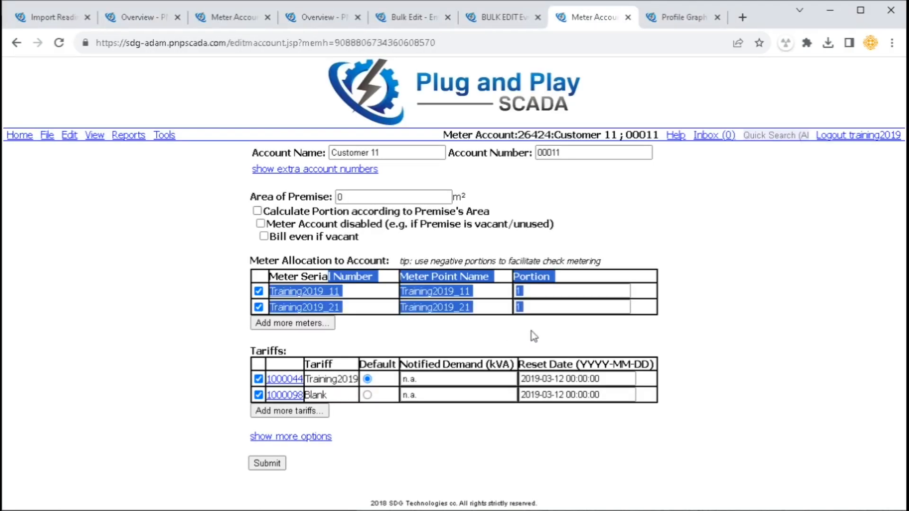
Change the meter portions from 0.5 to +1 for Training2019_11 and -1 for Training2019_21
drag(529, 290, 478, 321)
click(454, 333)
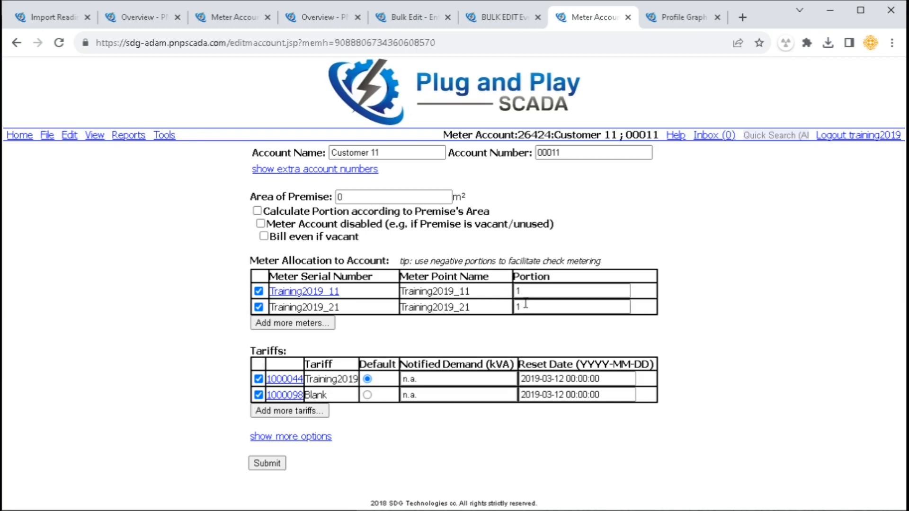
drag(527, 290, 513, 291)
text(0.5)
key(Tab)
text(0.5)
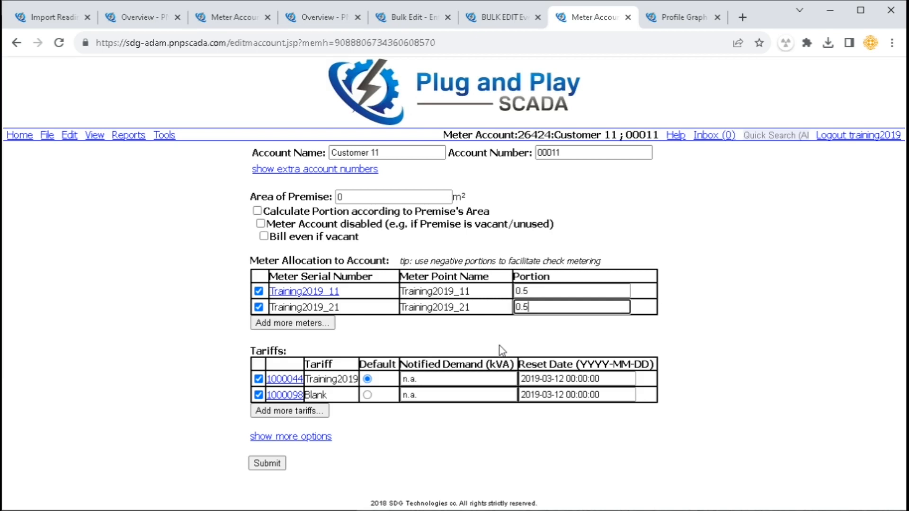
key(shift+Tab)
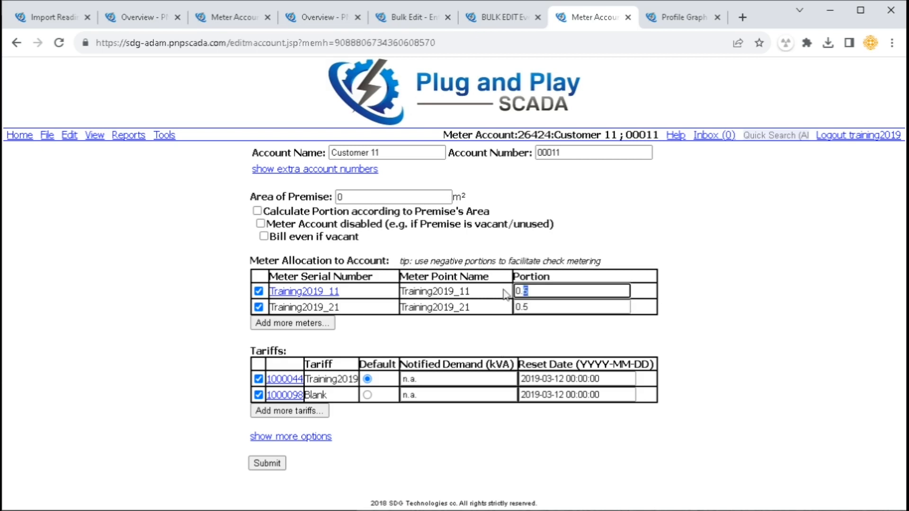
text(+1)
key(Tab)
text(-1)
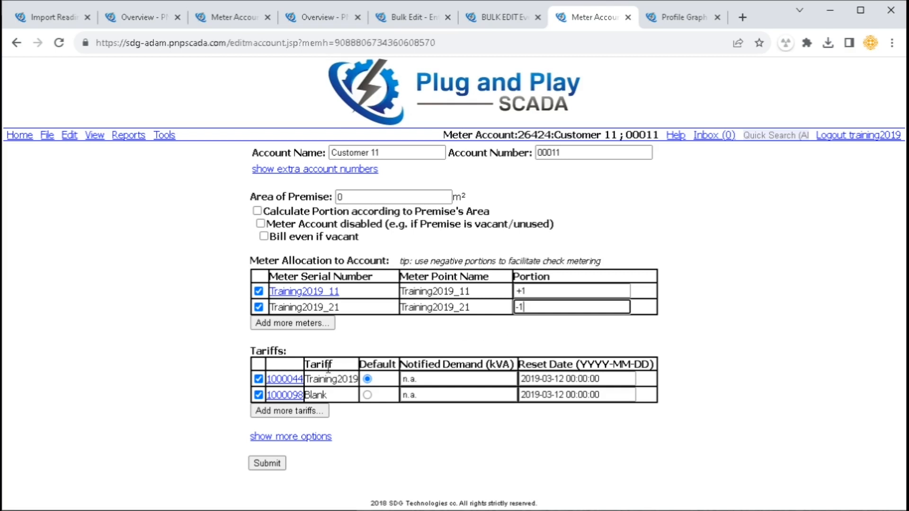
Point out the Training2019 and Blank tariffs and the Area of Premise setting
mouse_move(319, 379)
mouse_down()
mouse_move(340, 378)
mouse_move(320, 379)
mouse_up()
double_click(310, 395)
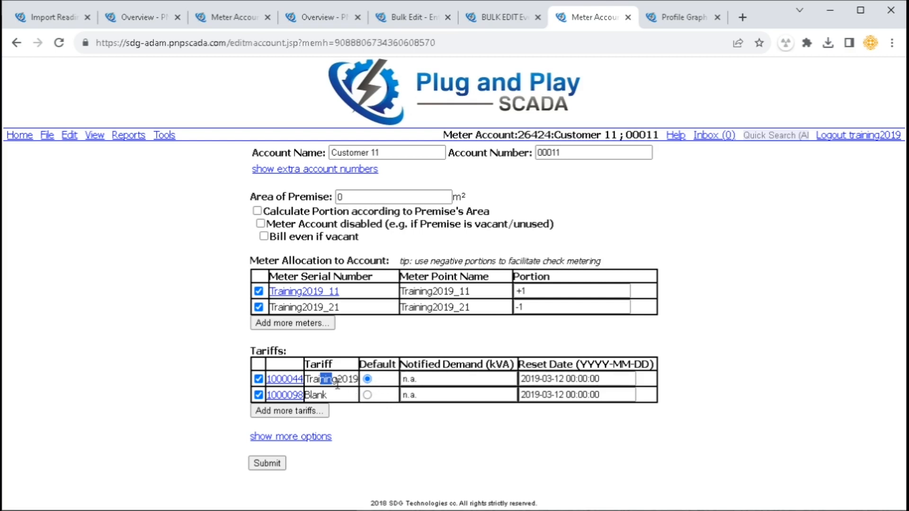
drag(250, 200, 424, 197)
click(310, 198)
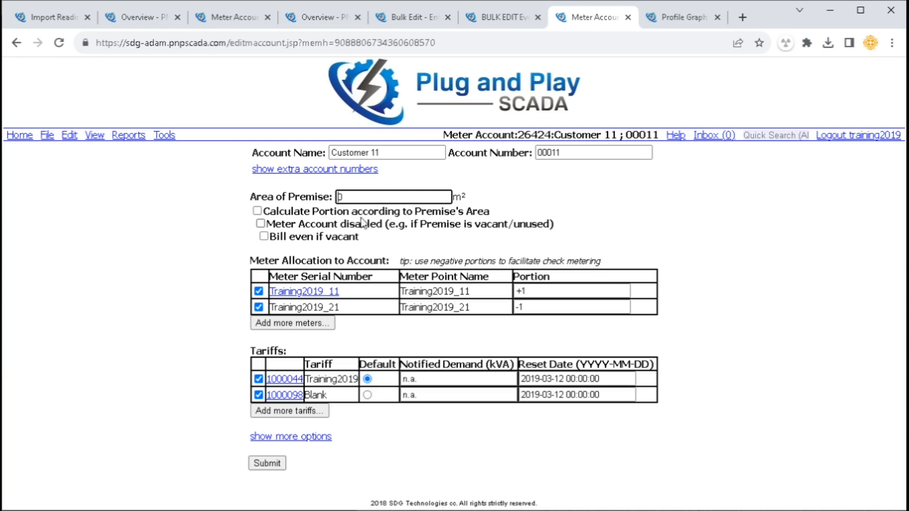
Set the premise area to 100 and enable premise-area portion calculation to check the portions
key(Delete)
text(100)
click(308, 211)
click(528, 291)
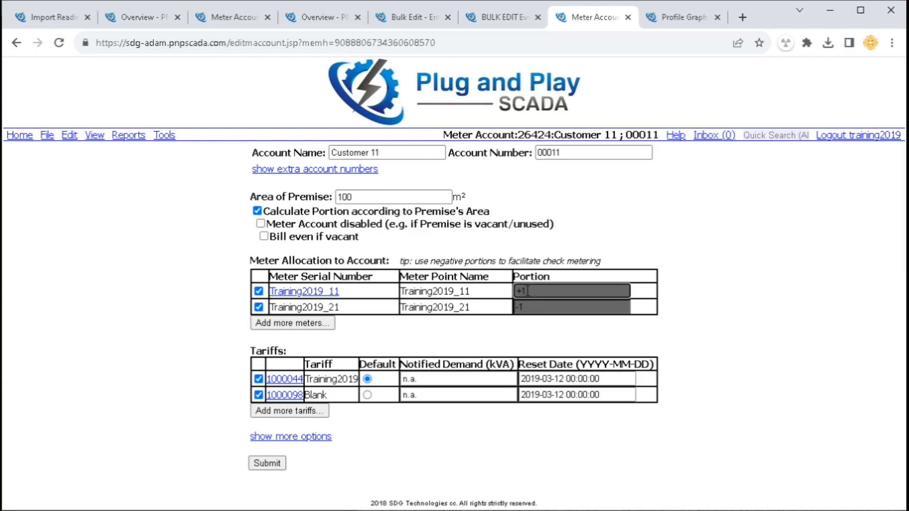
key(Tab)
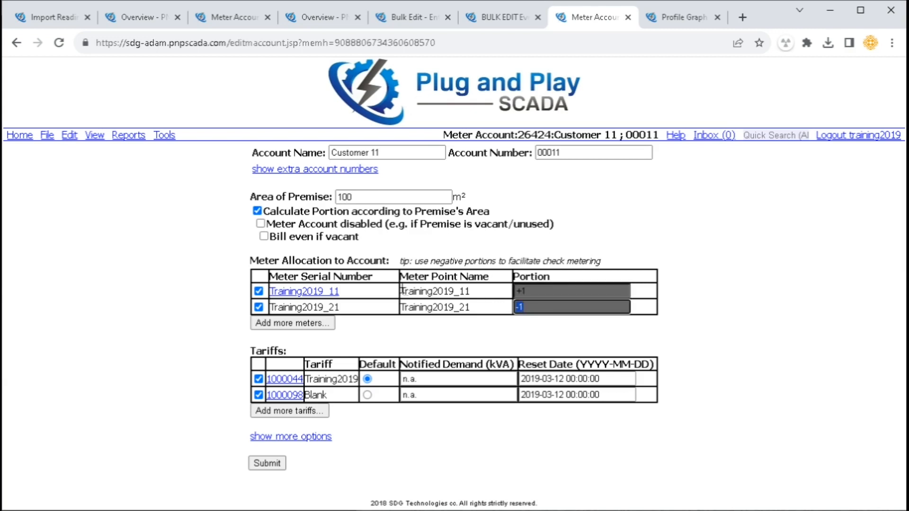
Leave the meter account enabled and turn off premise-area portion calculation
click(290, 230)
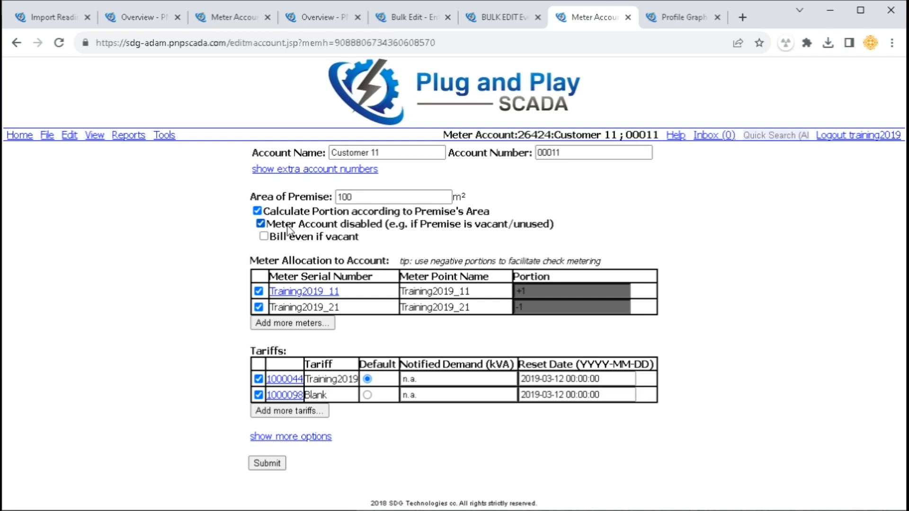
click(288, 225)
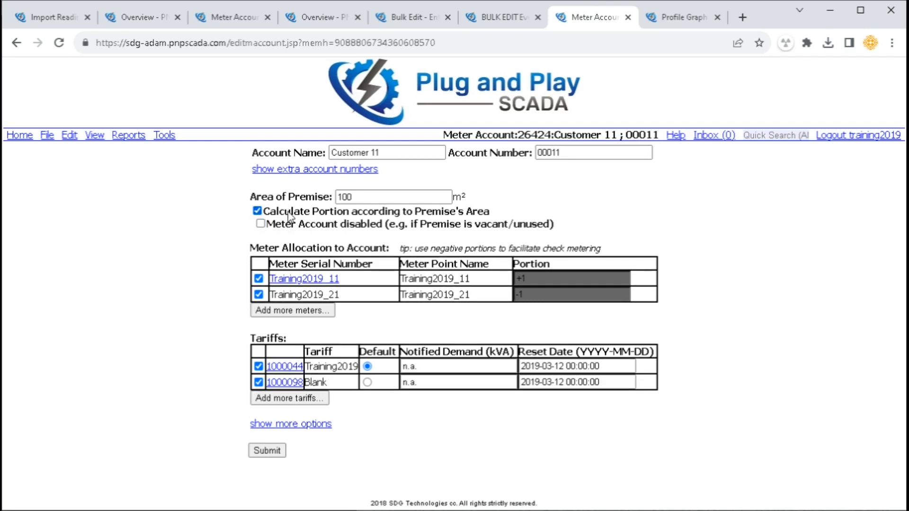
click(288, 211)
Show the extra billing options and point out the provisional bill option
click(298, 424)
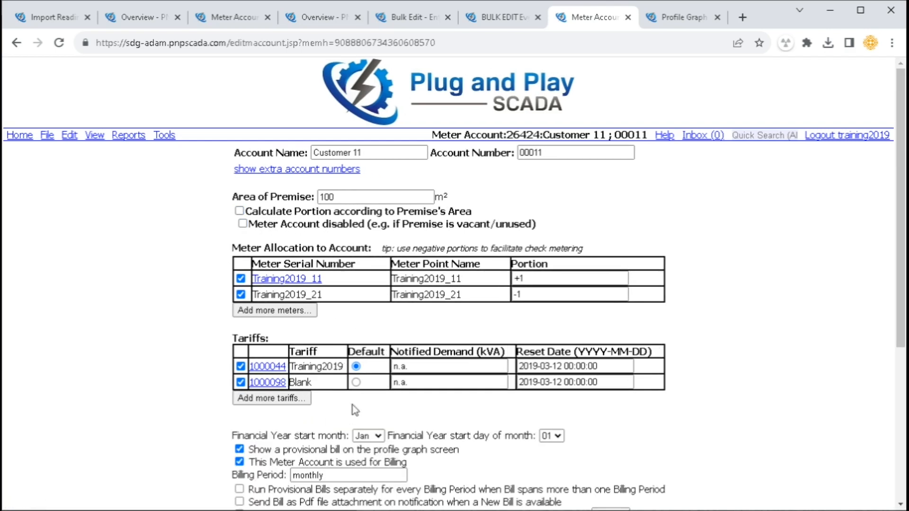
scroll(298, 426, down, 4)
drag(255, 237, 585, 244)
click(585, 244)
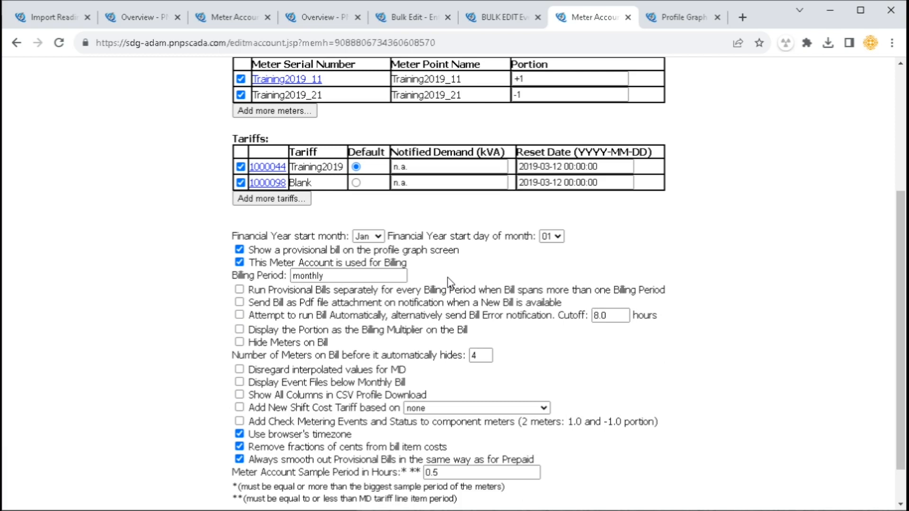
drag(259, 249, 442, 255)
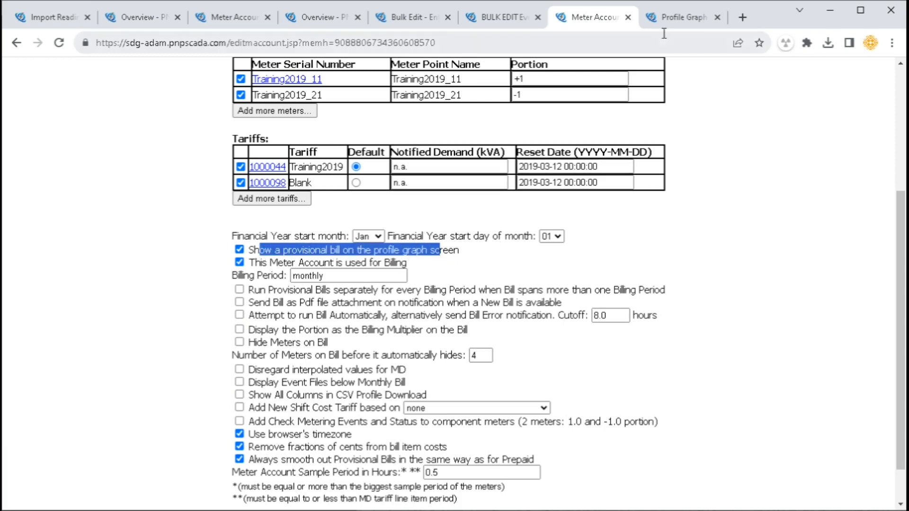
Glance at the provisional bill on the Profile Graph tab and return to the account settings
click(675, 19)
scroll(429, 281, down, 4)
drag(399, 145, 520, 405)
click(581, 8)
Point out the account-used-for-billing option and open the Billing Period Set Interval dialog
drag(278, 263, 418, 275)
scroll(423, 304, up, 2)
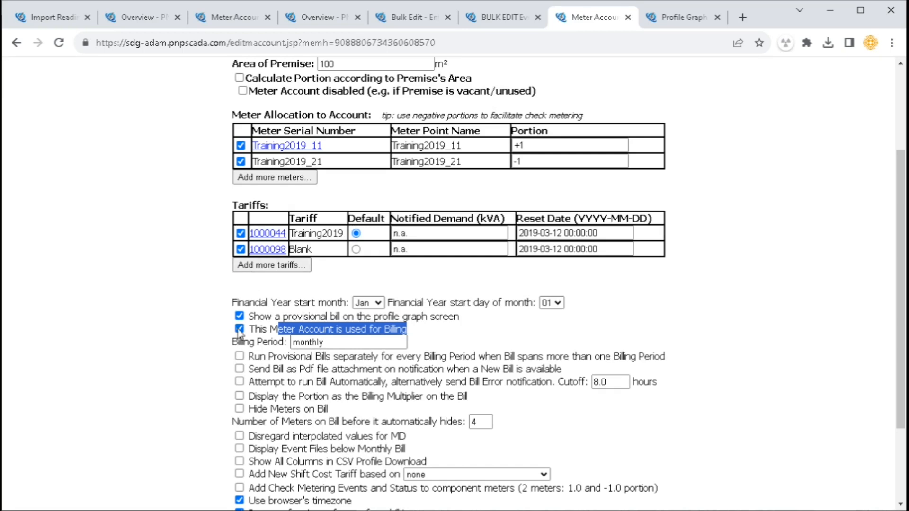
drag(237, 345, 437, 343)
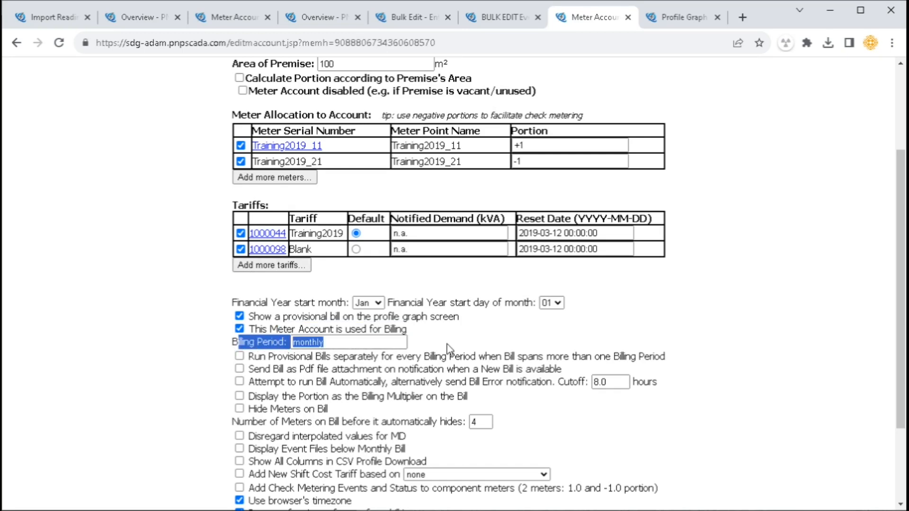
click(443, 344)
click(361, 344)
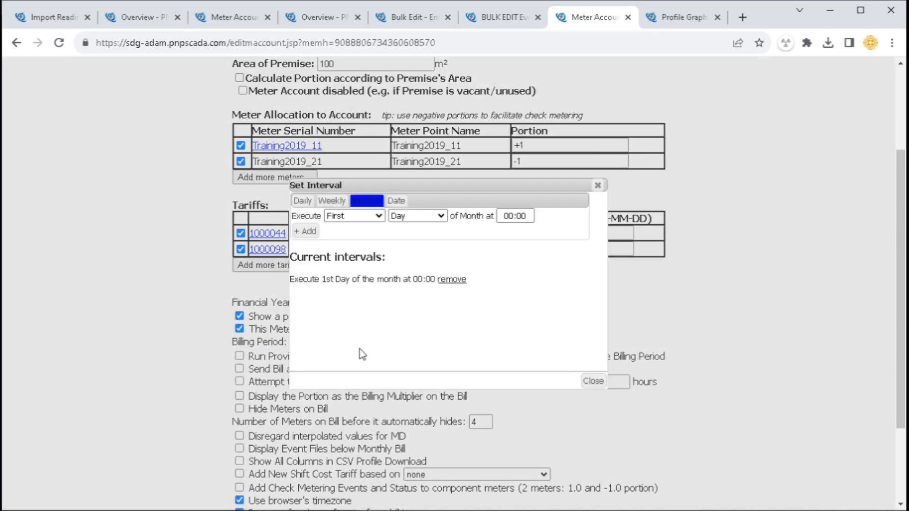
Replace the 1st-day monthly billing interval with the 23rd day at 00:00
click(354, 216)
scroll(368, 331, down, 5)
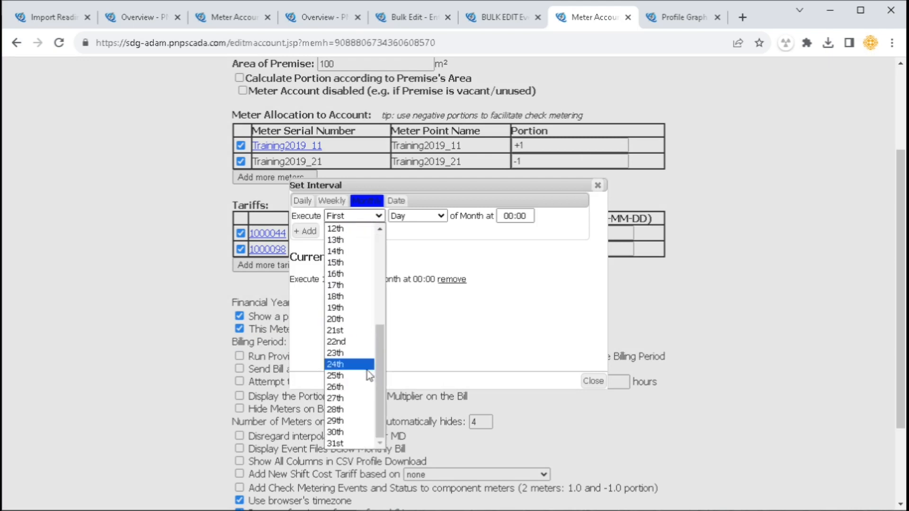
click(353, 355)
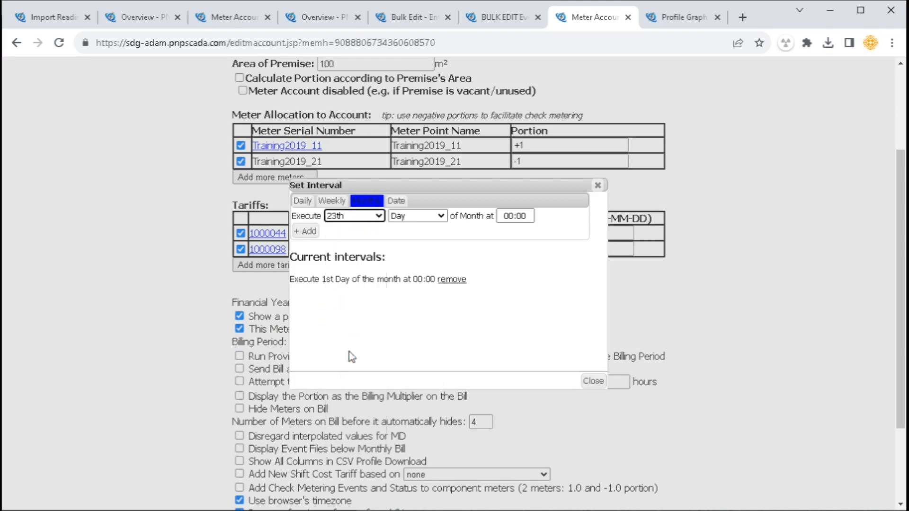
click(305, 231)
click(455, 281)
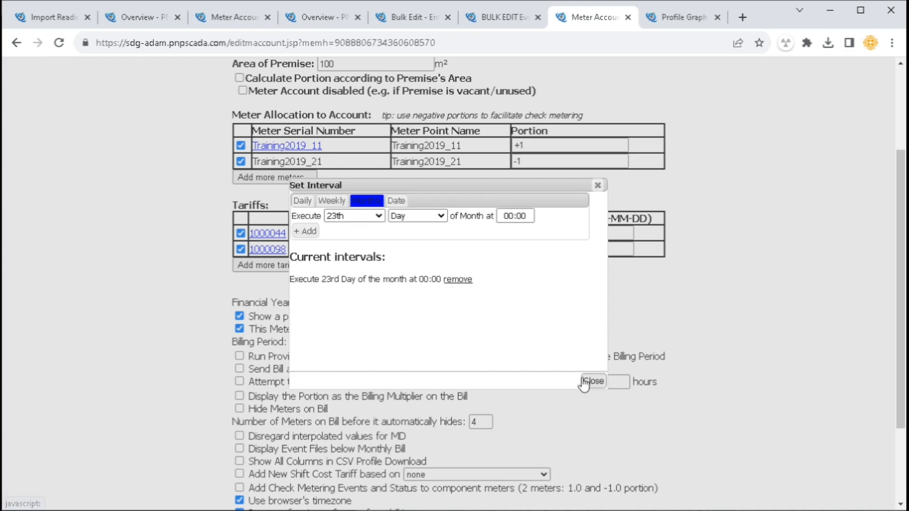
click(593, 381)
Confirm the billing period reads monthly:+22 00:00 and run provisional bills separately per period
drag(243, 343, 454, 345)
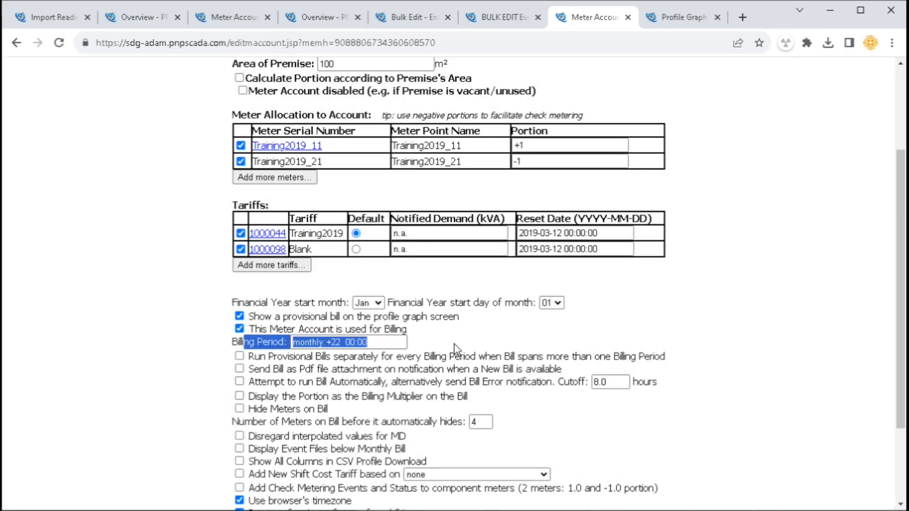
click(454, 343)
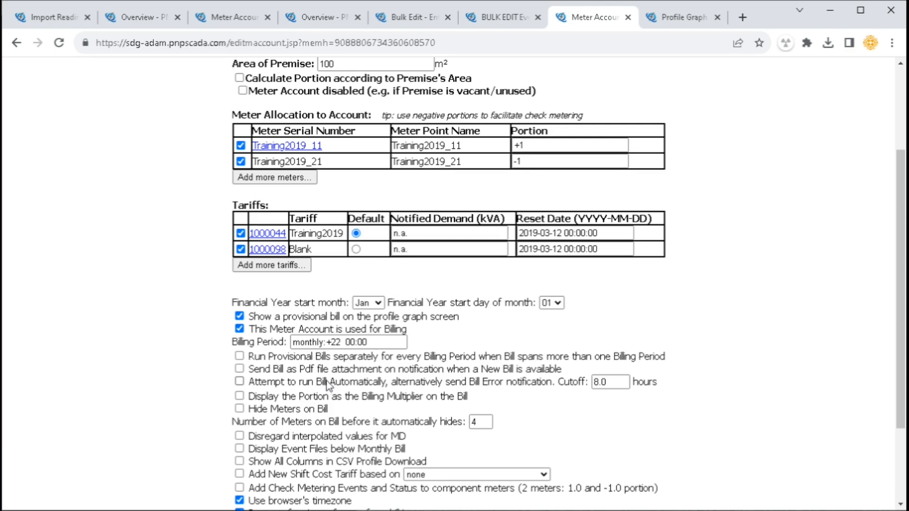
click(263, 360)
scroll(388, 450, down, 3)
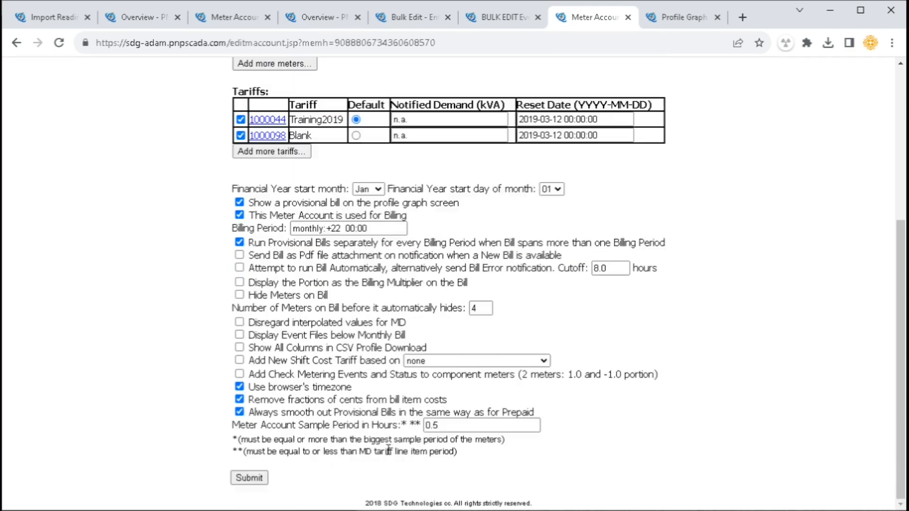
Review the first sub period's bill lines, then toggle Send bill as PDF on and back off
click(678, 25)
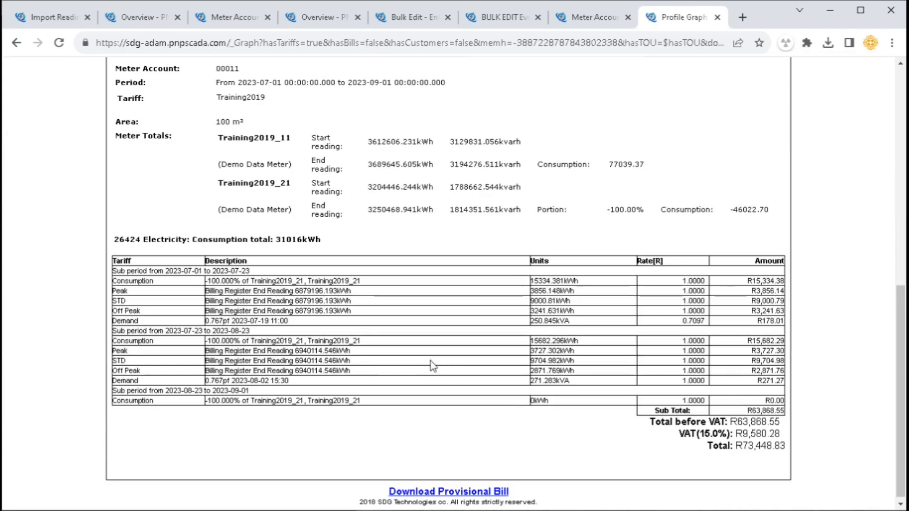
drag(192, 270, 251, 380)
click(589, 19)
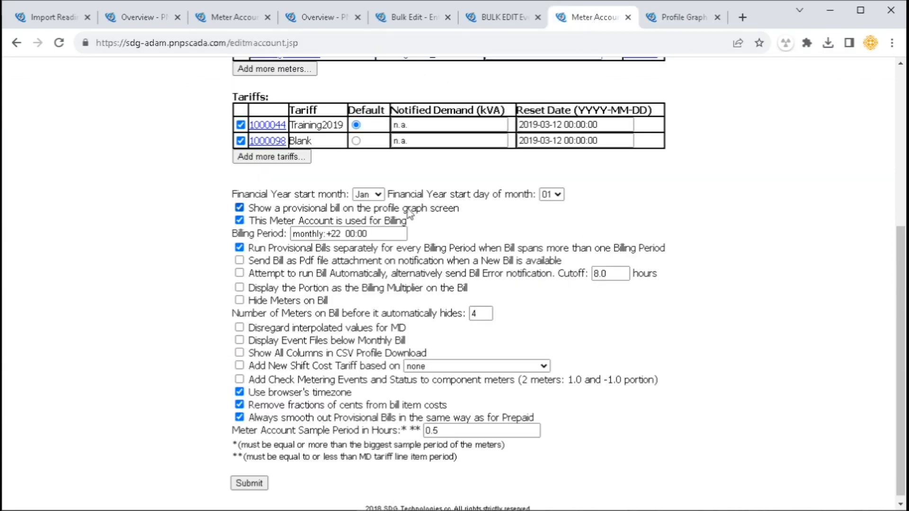
drag(267, 265, 533, 263)
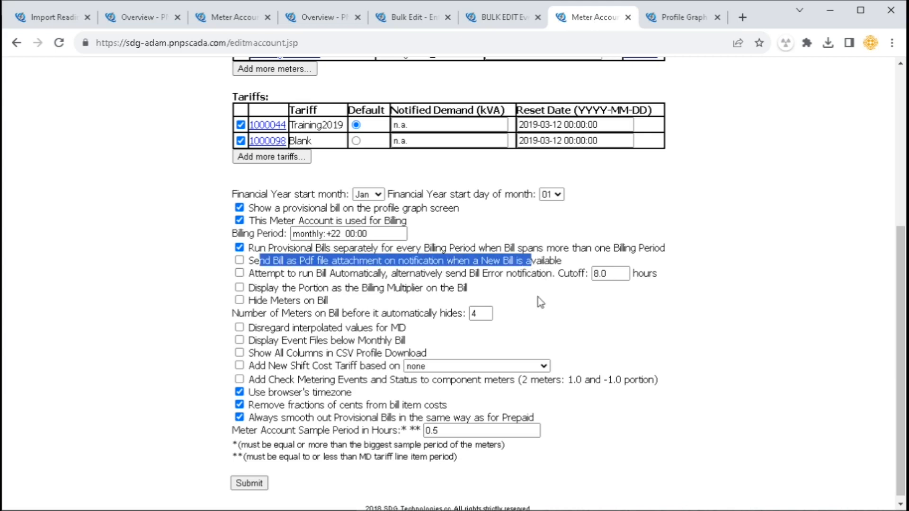
click(274, 267)
click(297, 268)
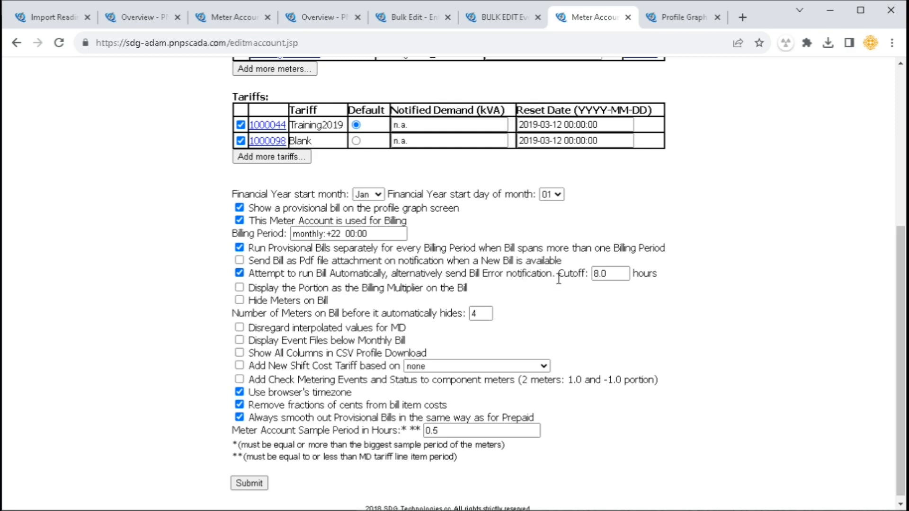
Point out the automatic bill cutoff, turn off automatic bill running, and toggle display portion as multiplier
drag(559, 278, 653, 278)
click(656, 276)
click(276, 276)
drag(274, 289, 462, 292)
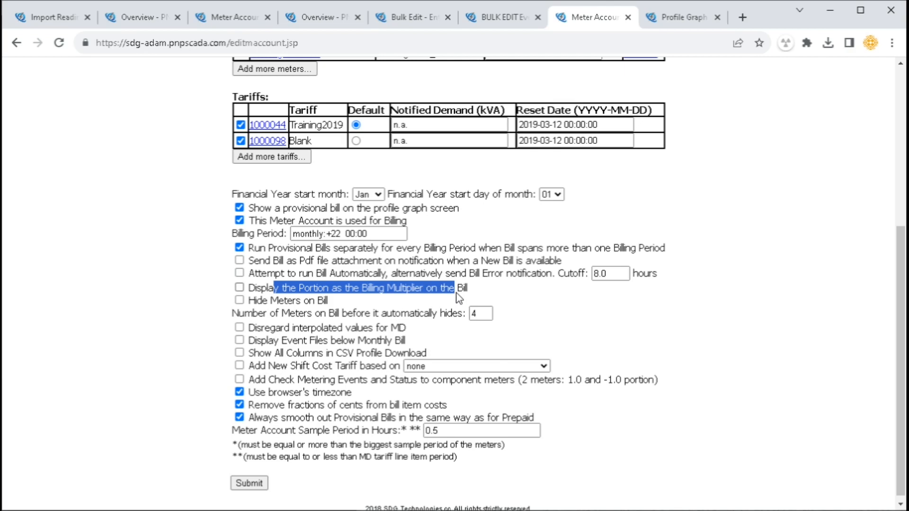
click(457, 293)
click(456, 292)
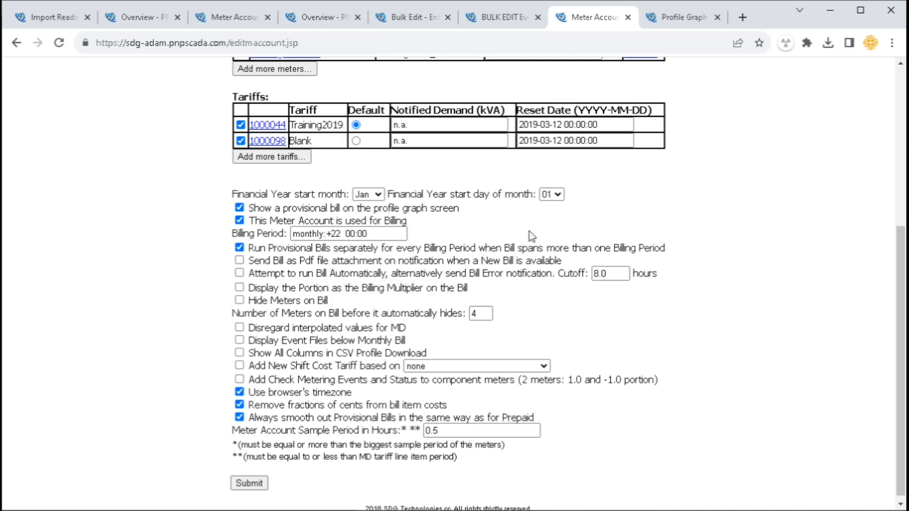
Relate the second meter's -100.00% portion on the bill to the hide-meters-on-bill option
click(670, 26)
click(686, 320)
drag(606, 210, 651, 211)
click(585, 18)
drag(257, 301, 344, 308)
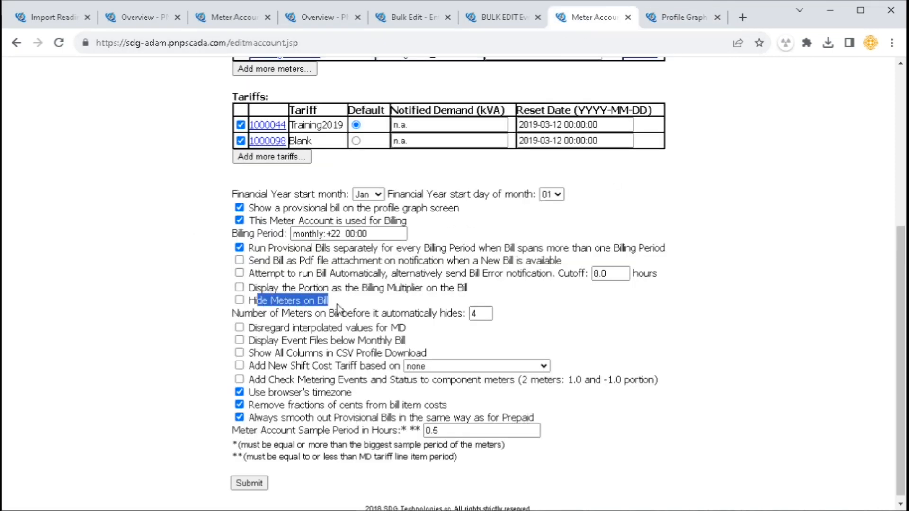
Compare the bill's meter totals readings with the meters-on-bill limit setting
click(665, 22)
drag(253, 141, 407, 210)
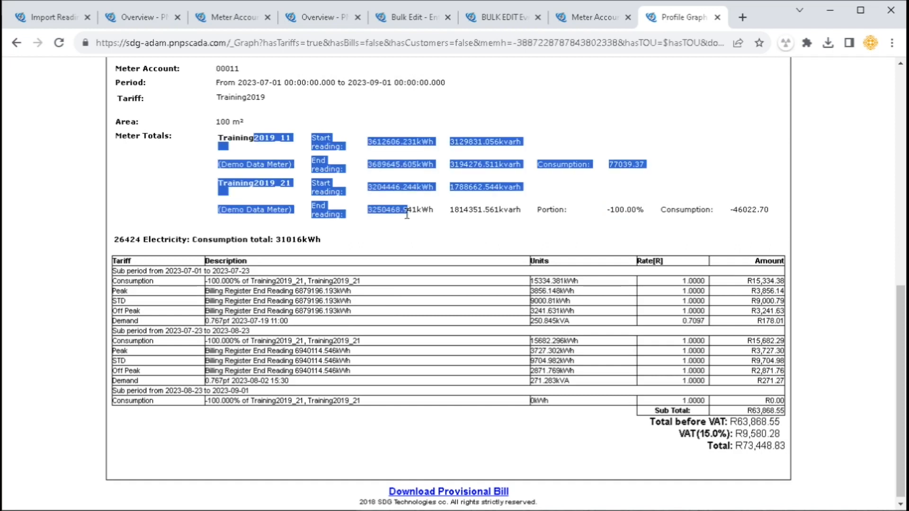
click(580, 30)
drag(245, 314, 494, 317)
click(706, 14)
drag(235, 138, 402, 205)
click(592, 17)
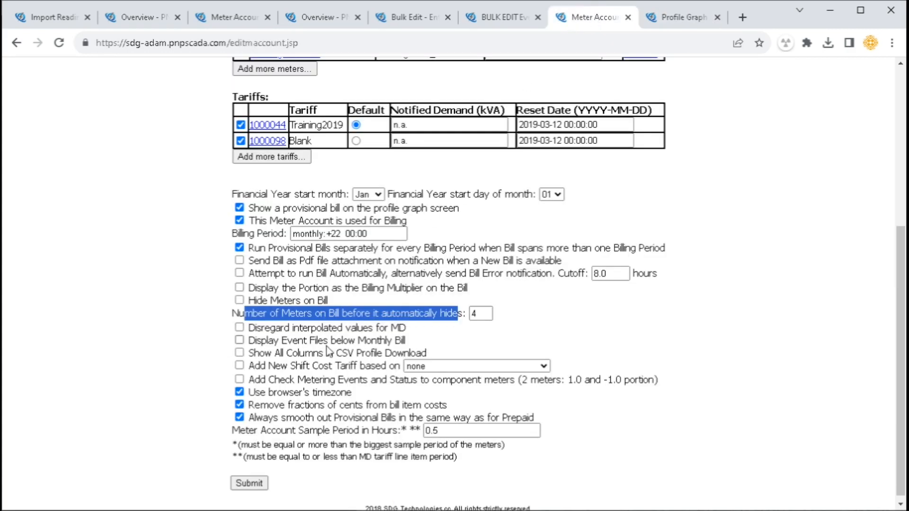
click(439, 340)
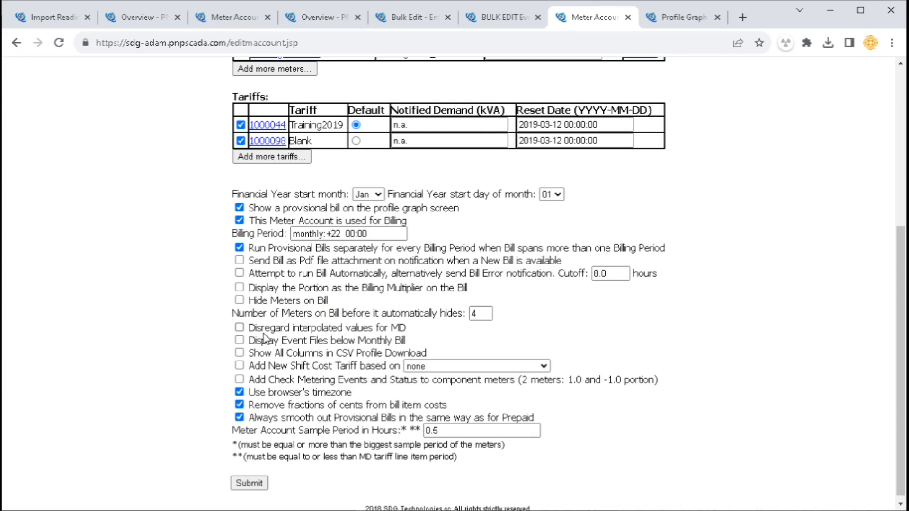
Point out the event files display and show-all-CSV-columns options
drag(263, 337, 406, 341)
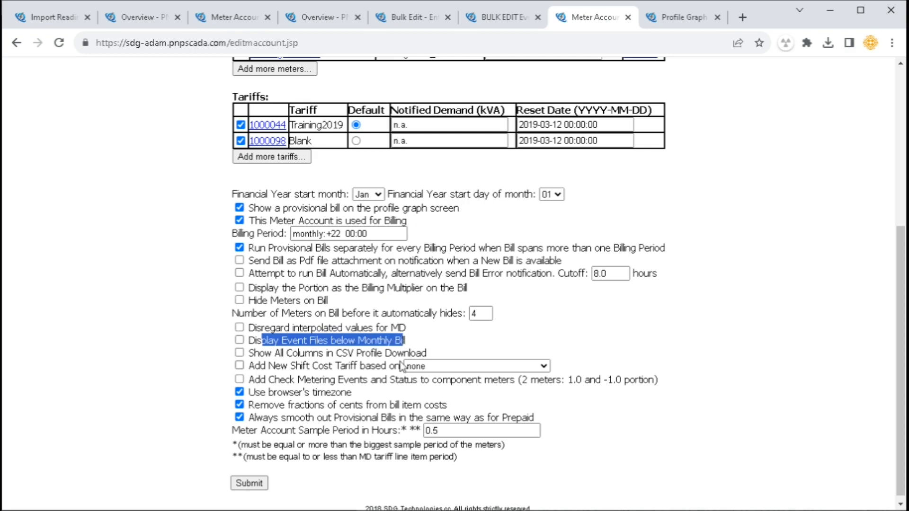
click(679, 18)
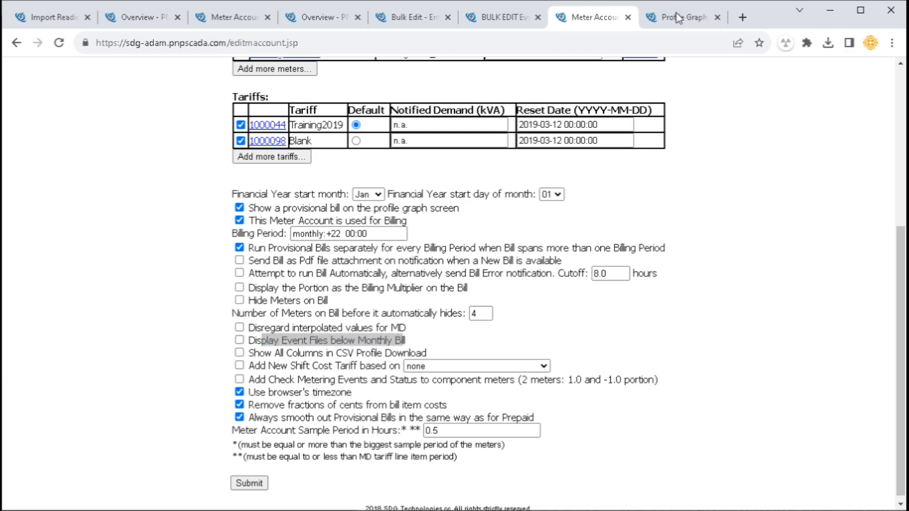
click(581, 19)
drag(259, 353, 416, 353)
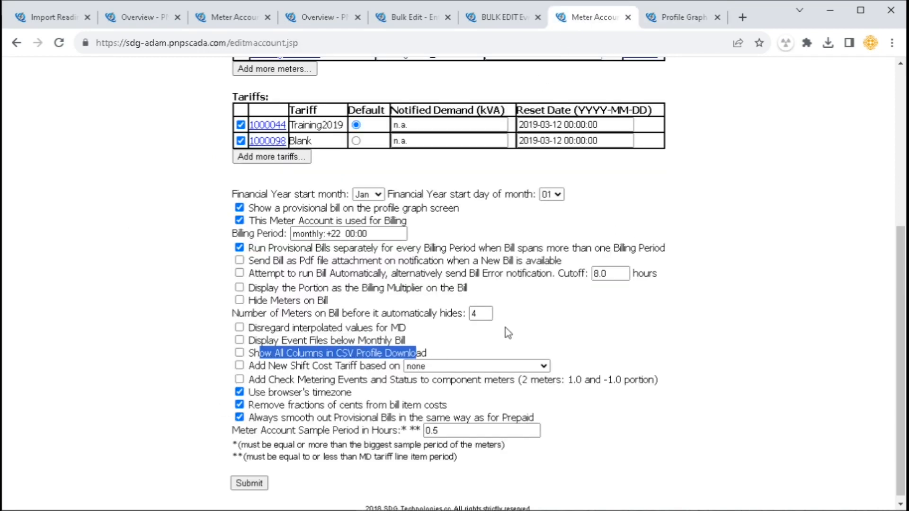
click(678, 19)
Download the profile CSV and open it in LibreOffice Calc with comma-separated import
scroll(101, 152, up, 10)
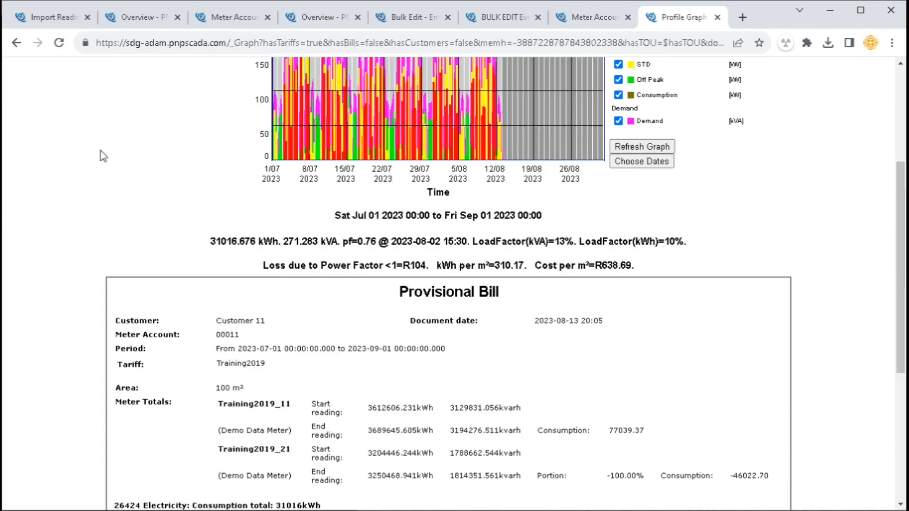
click(98, 132)
scroll(121, 189, down, 2)
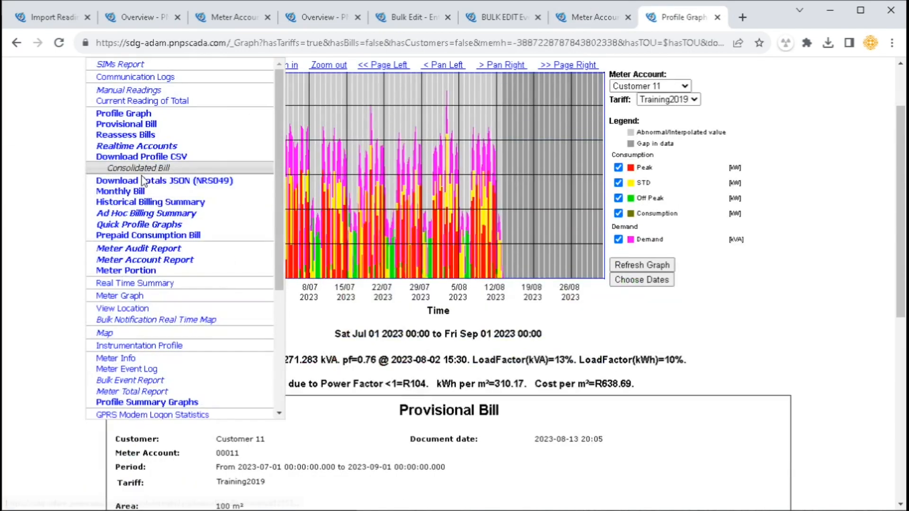
click(142, 156)
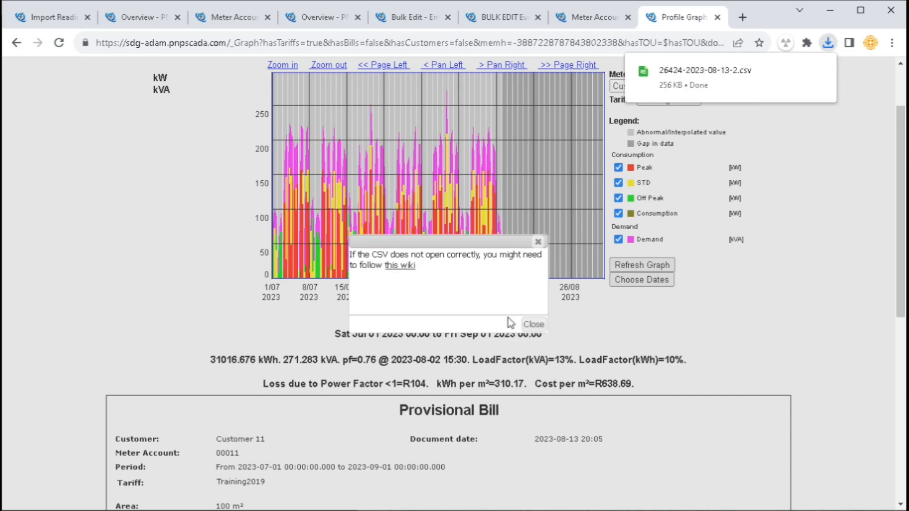
click(708, 79)
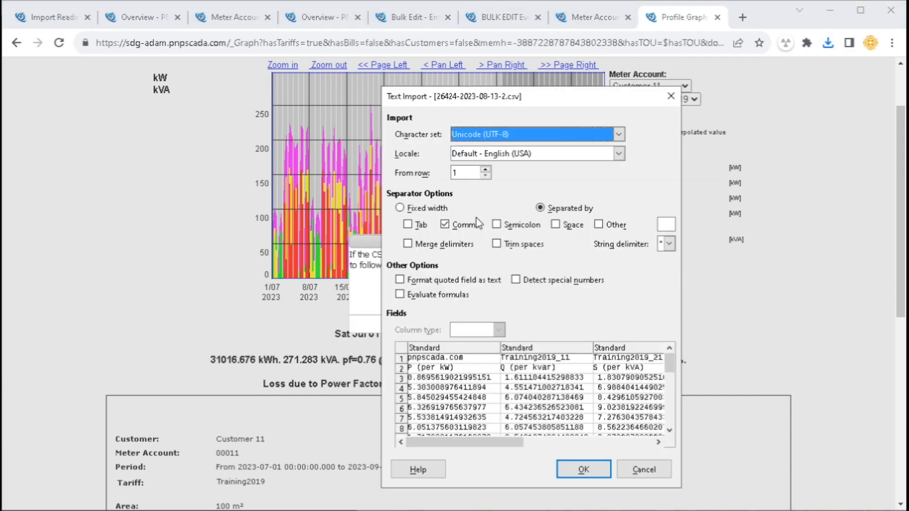
click(575, 466)
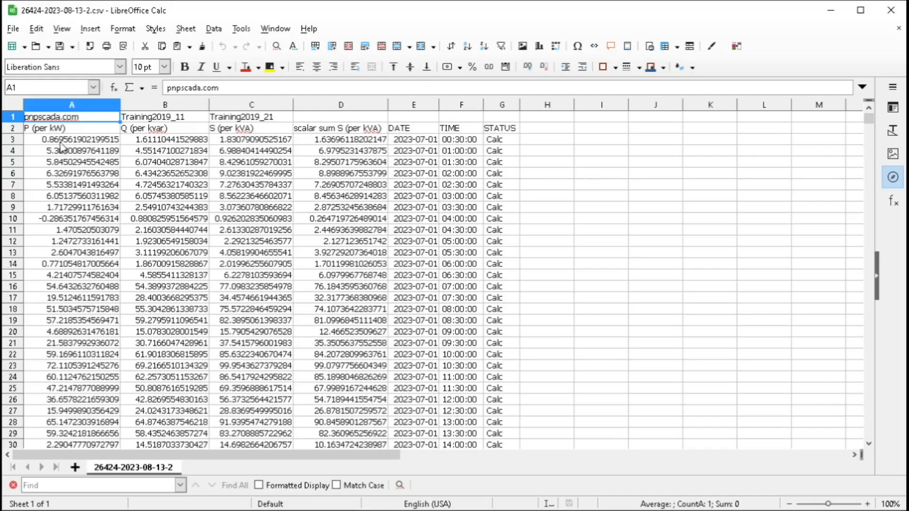
Mark the first row of profile readings, then tick Add New Shift Cost Tariff
drag(60, 143, 539, 142)
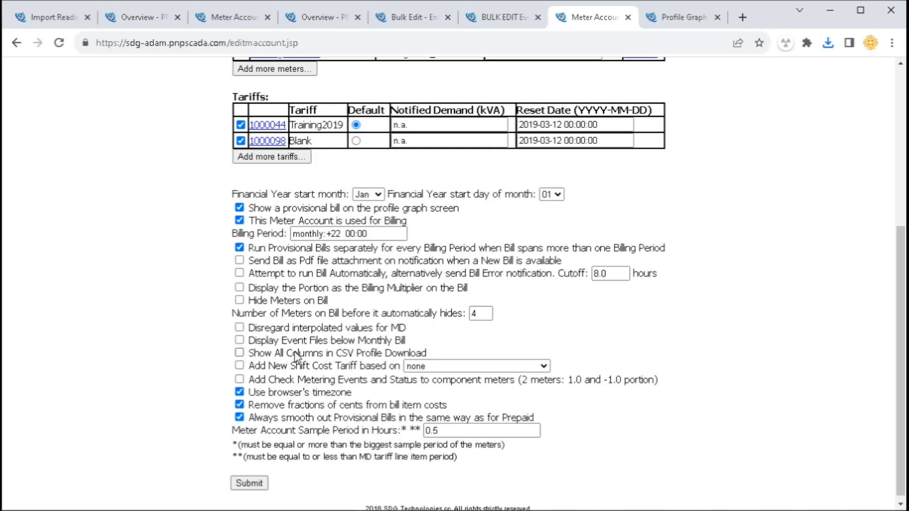
drag(260, 366, 384, 370)
click(385, 370)
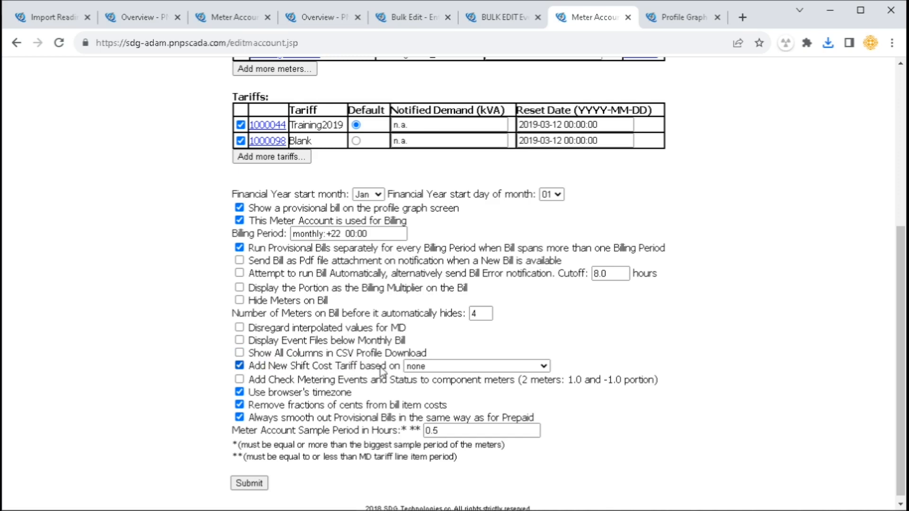
Untick Add New Shift Cost Tariff and point out the browser timezone and cents-fraction options
click(423, 369)
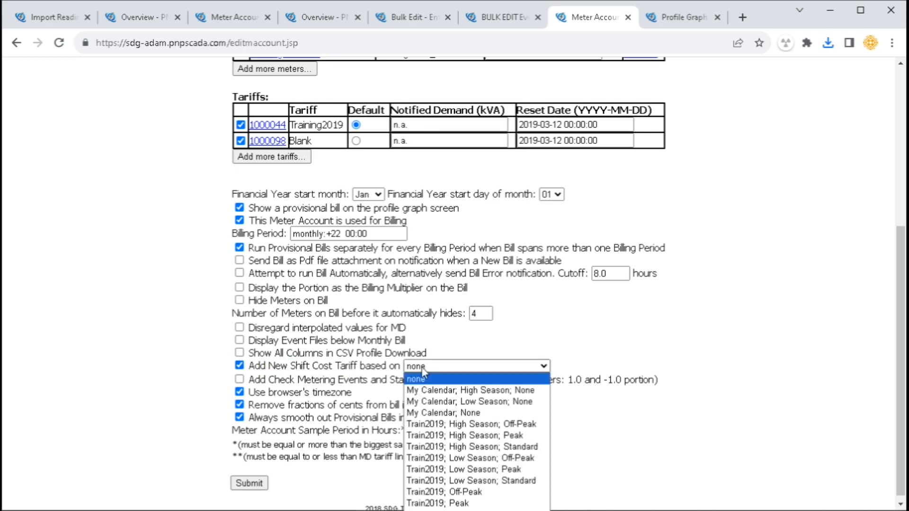
click(362, 368)
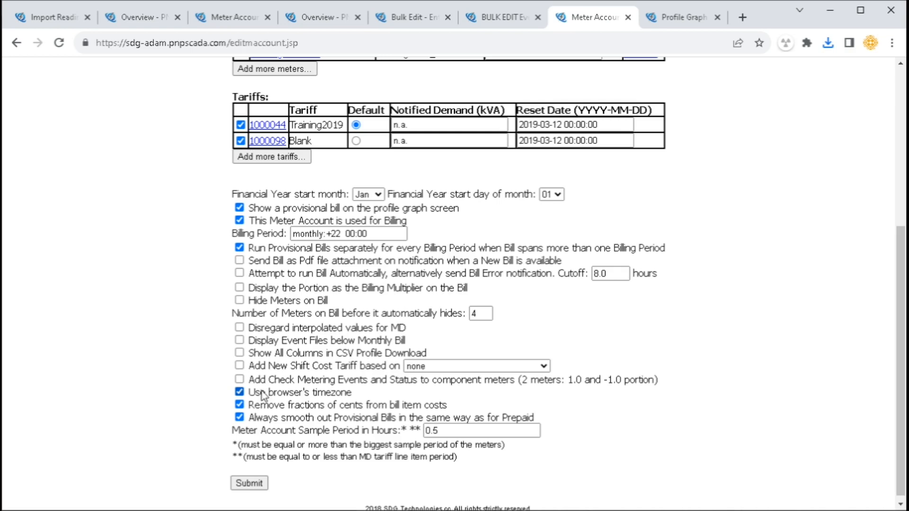
drag(256, 395, 347, 401)
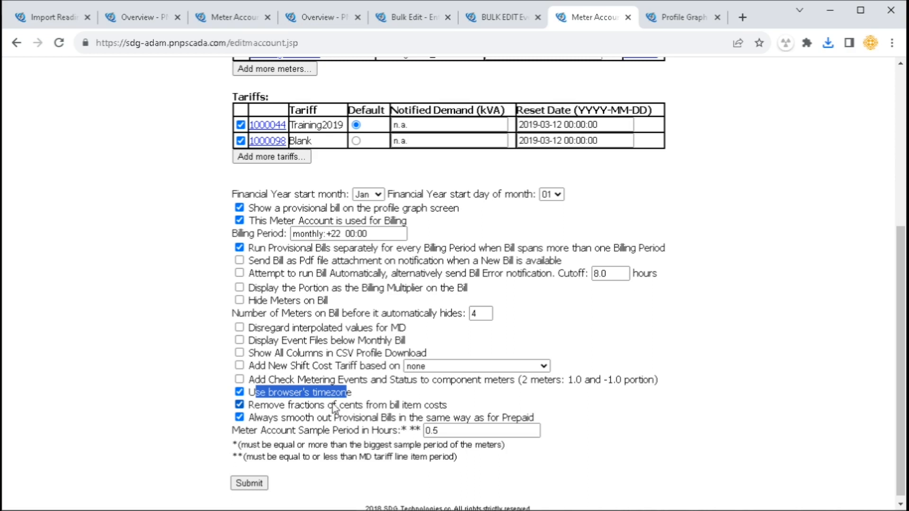
click(340, 395)
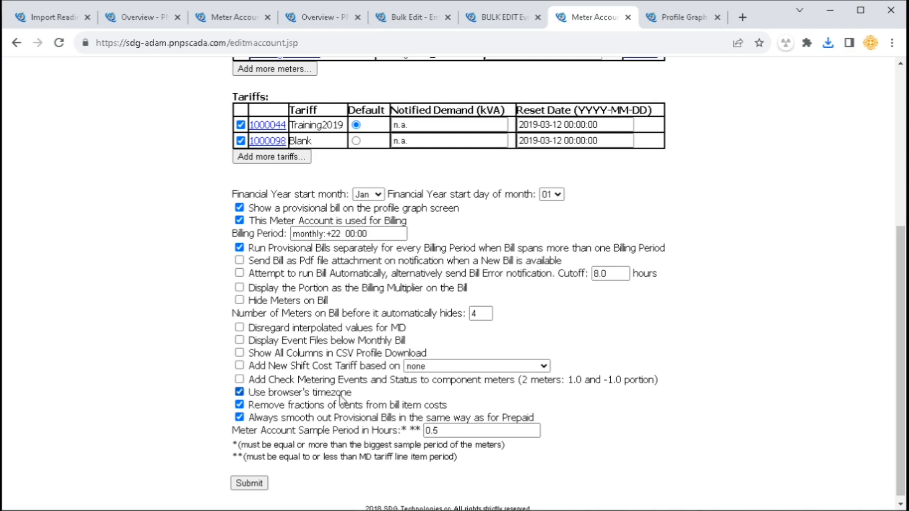
drag(269, 405, 437, 403)
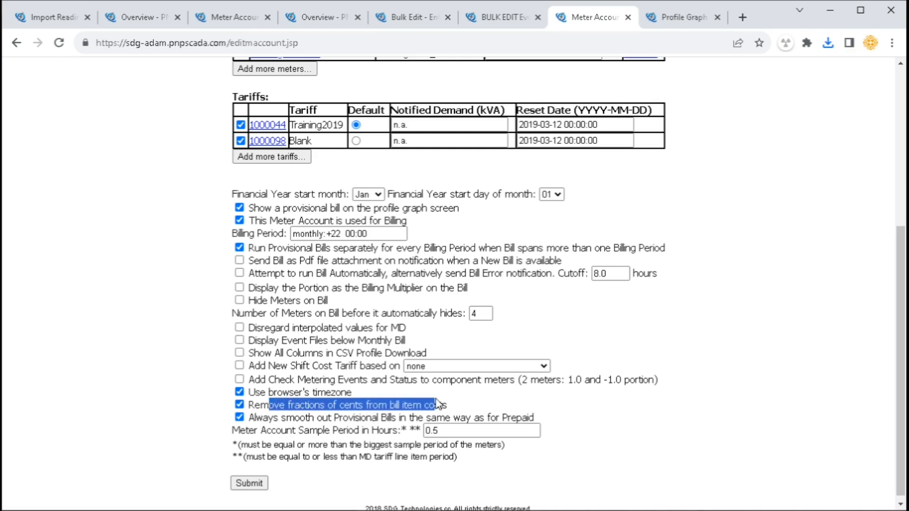
Inspect the bill's STD charge and sub total amounts, including their cents
click(680, 20)
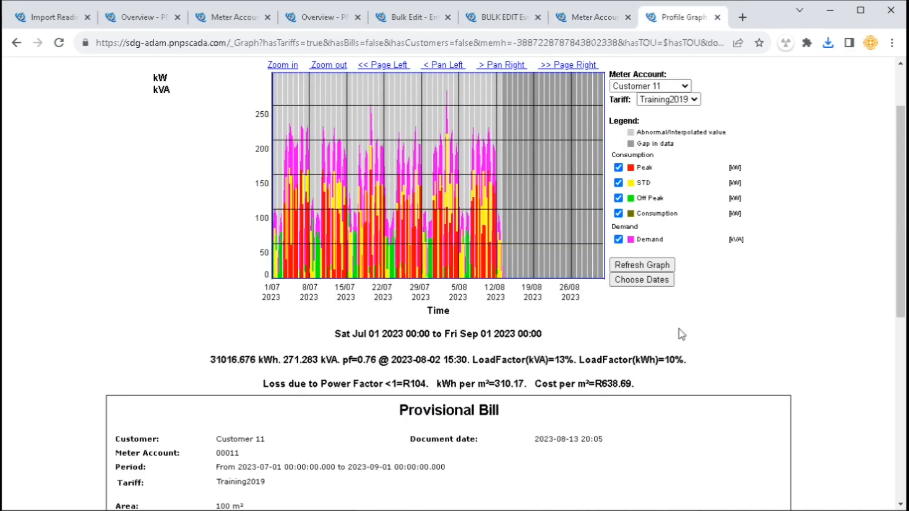
scroll(654, 381, down, 4)
drag(750, 415, 781, 507)
scroll(777, 416, down, 1)
click(736, 475)
drag(736, 475, 786, 463)
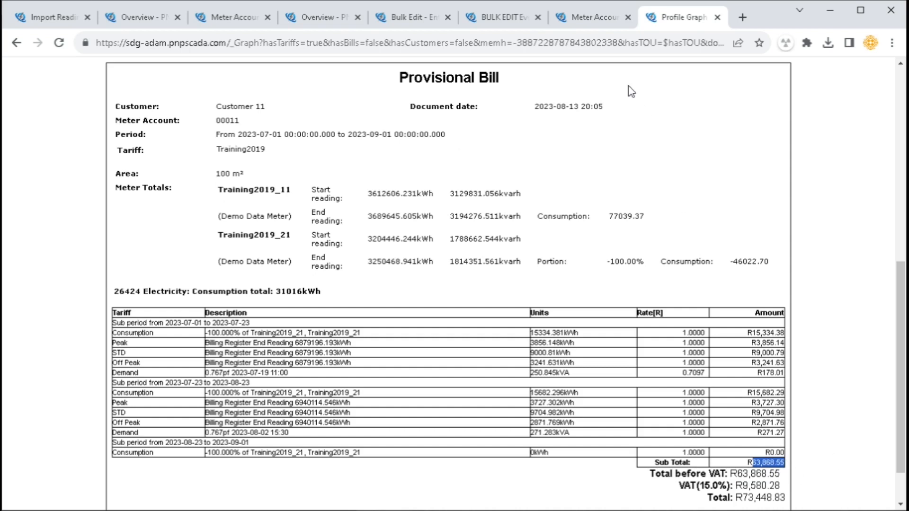
click(774, 427)
drag(773, 415, 787, 421)
drag(775, 464, 785, 464)
Compare the provisional bill smoothing option with the Demand charge's power factor, date and rate
click(595, 17)
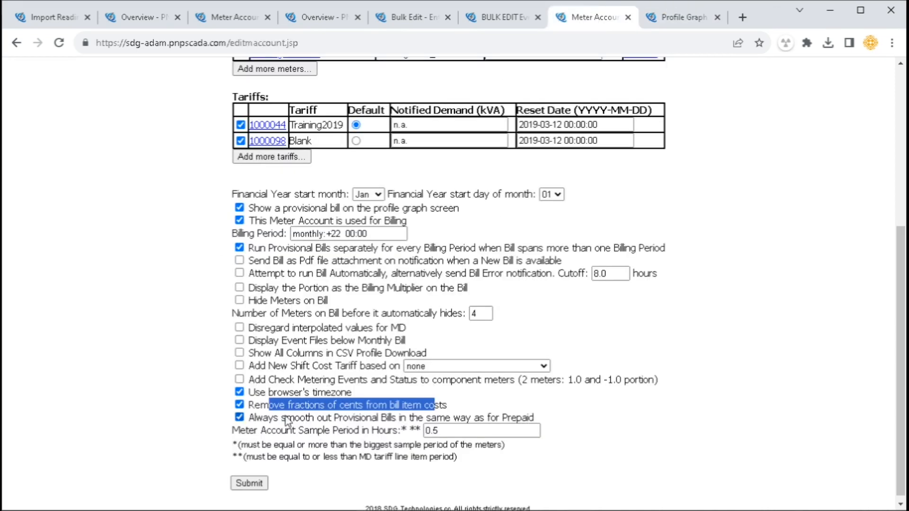
drag(282, 418, 496, 419)
click(682, 18)
scroll(327, 405, up, 3)
scroll(284, 398, down, 3)
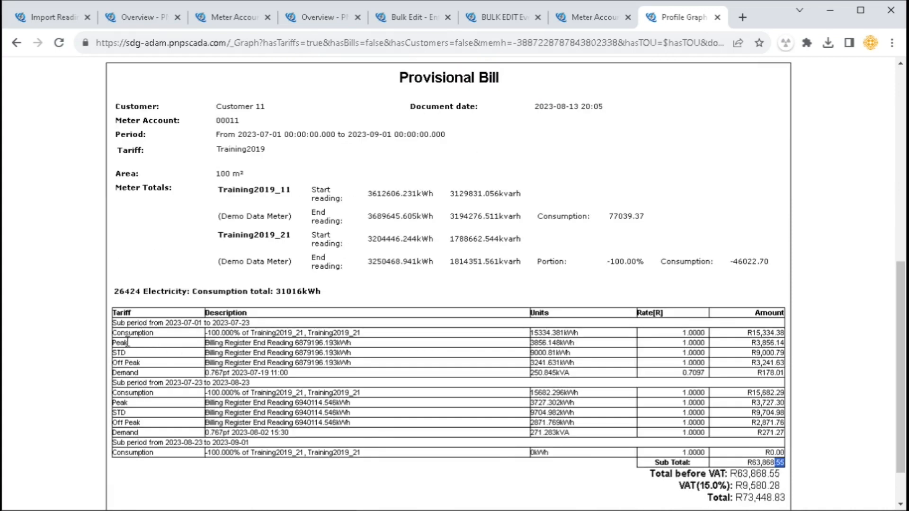
drag(121, 373, 273, 372)
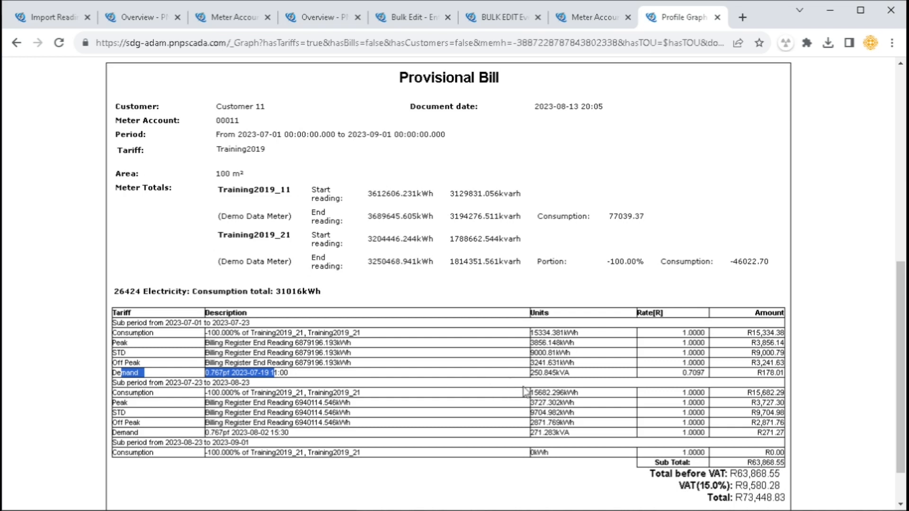
double_click(690, 373)
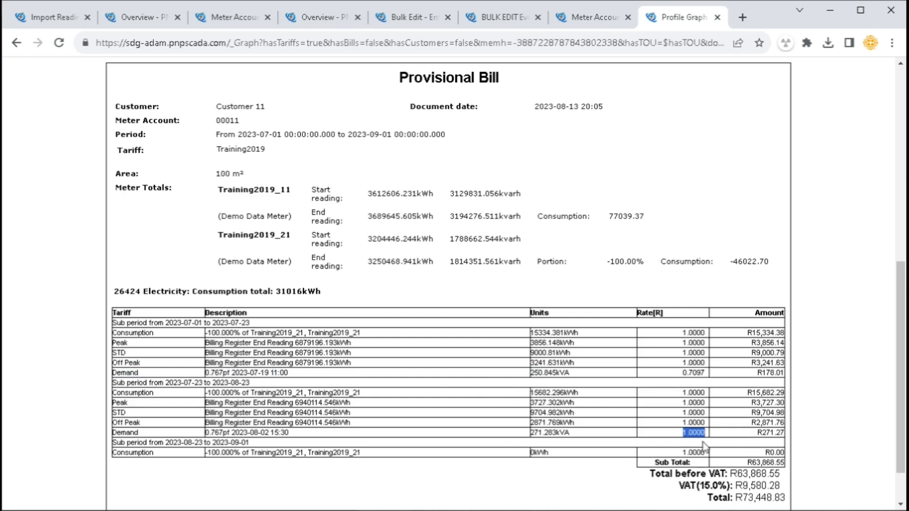
Try a sample period of 24 hours, then restore it to 0.5 hours
click(598, 19)
drag(240, 434, 495, 431)
click(395, 434)
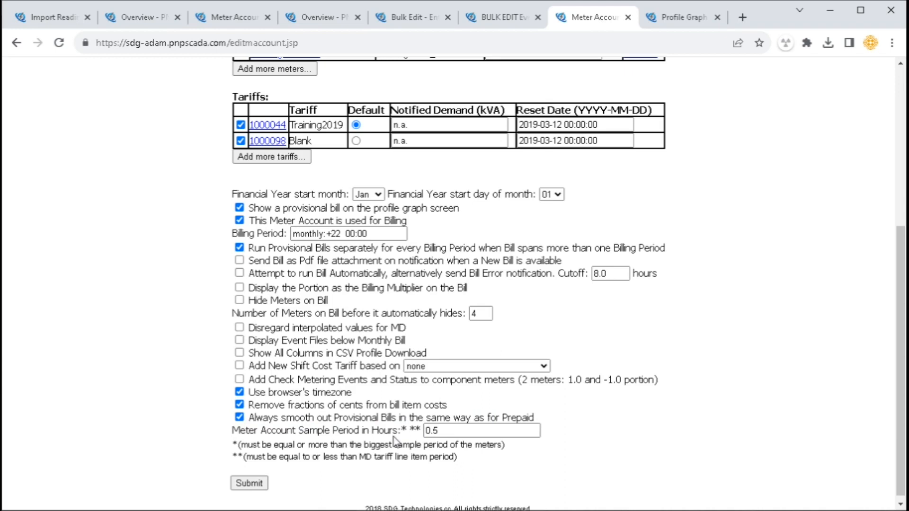
key(Tab)
text(24)
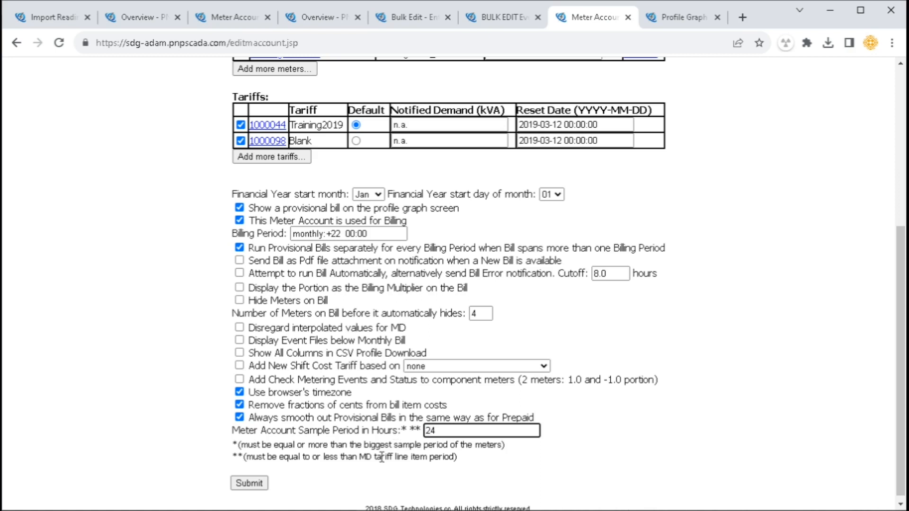
key(Tab)
key(shift+Tab)
text(0.5)
key(Tab)
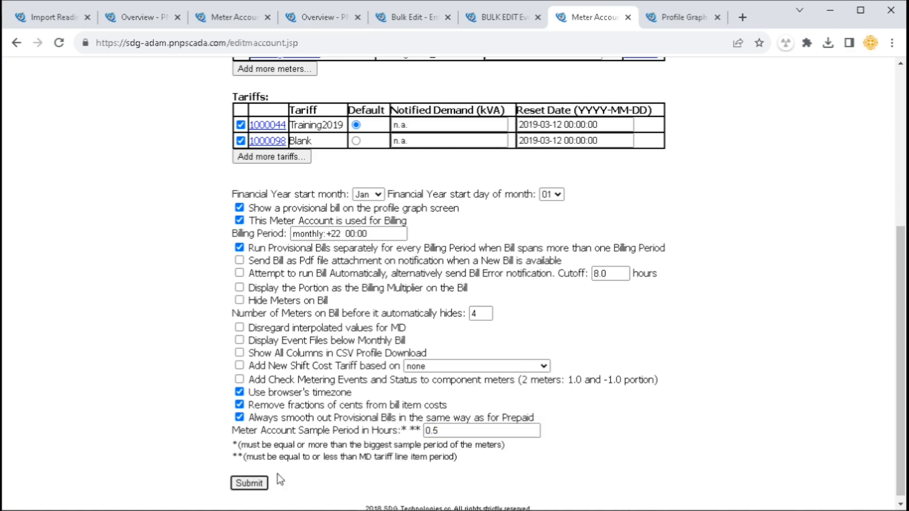